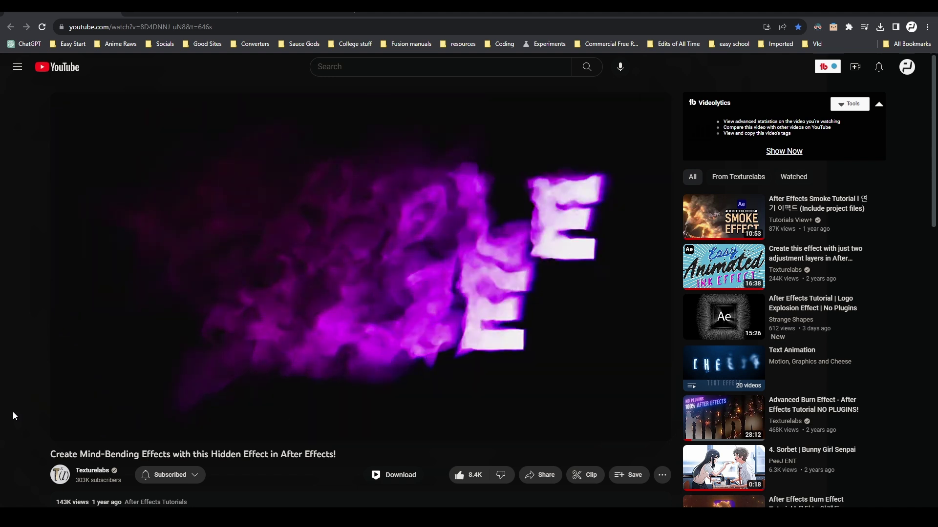
Step: Review the reference effect video and read the forum topic on the Suck Less Loop toolset for Fusion
key(space)
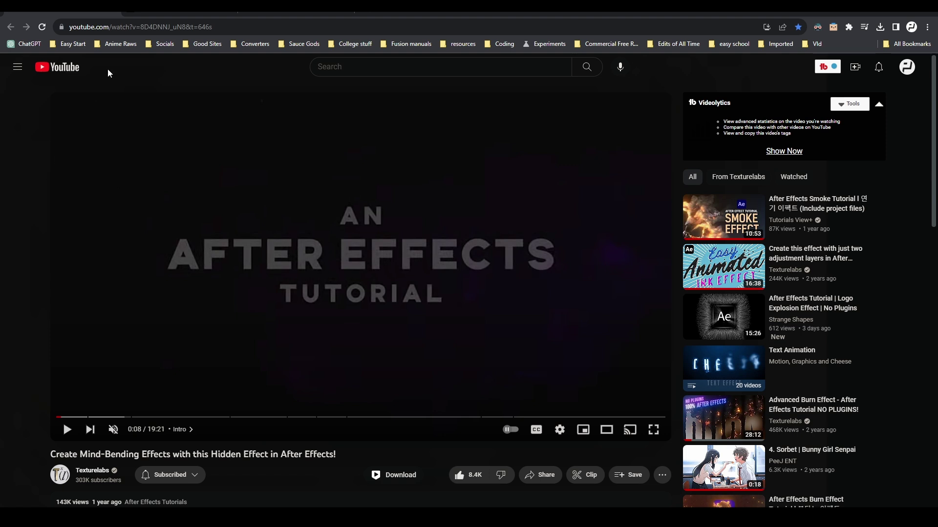
click(179, 13)
scroll(208, 257, up, 1)
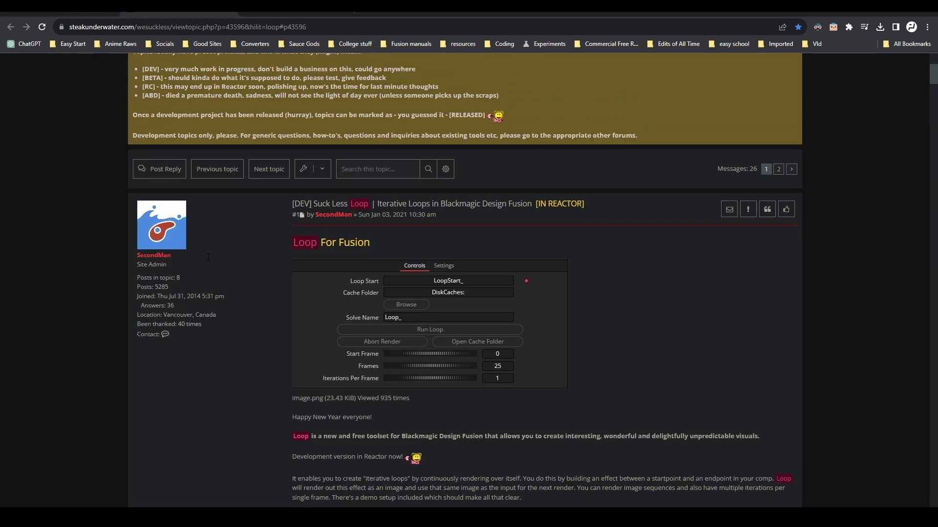
scroll(208, 258, up, 4)
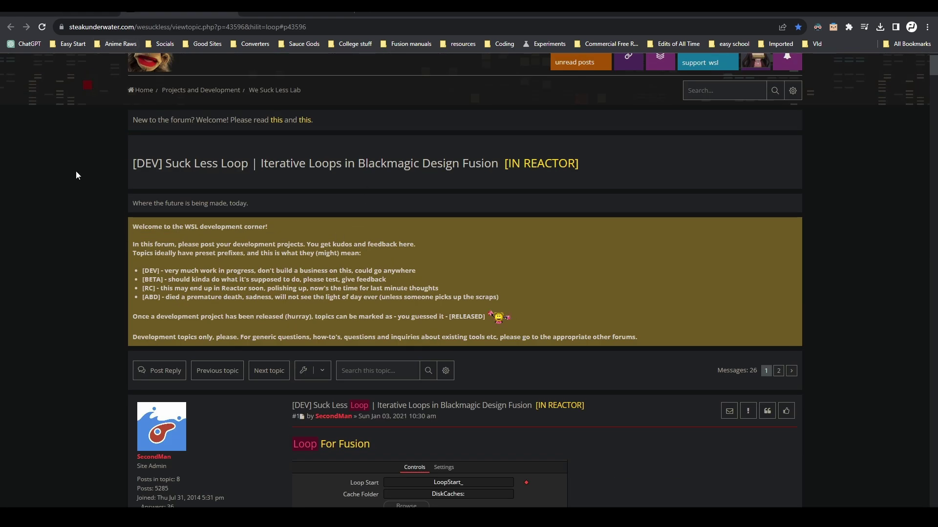
scroll(76, 175, down, 5)
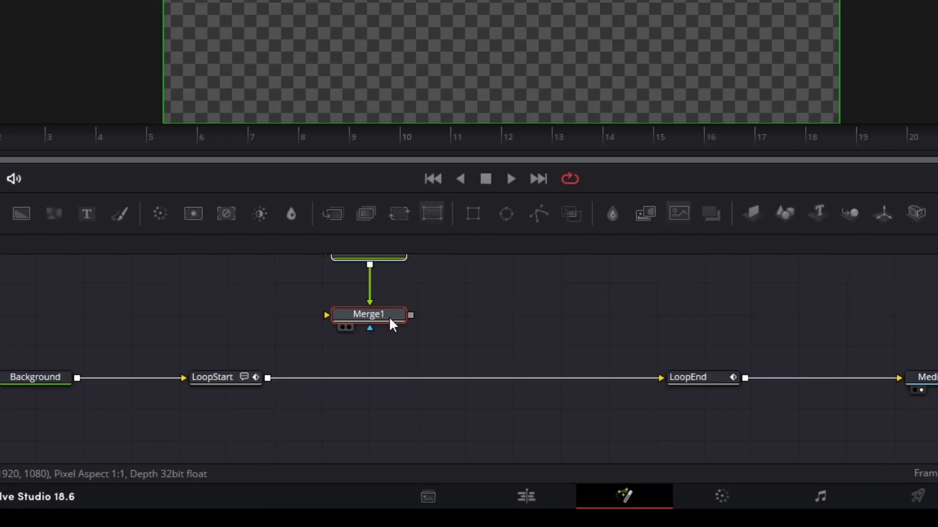
drag(387, 317, 375, 373)
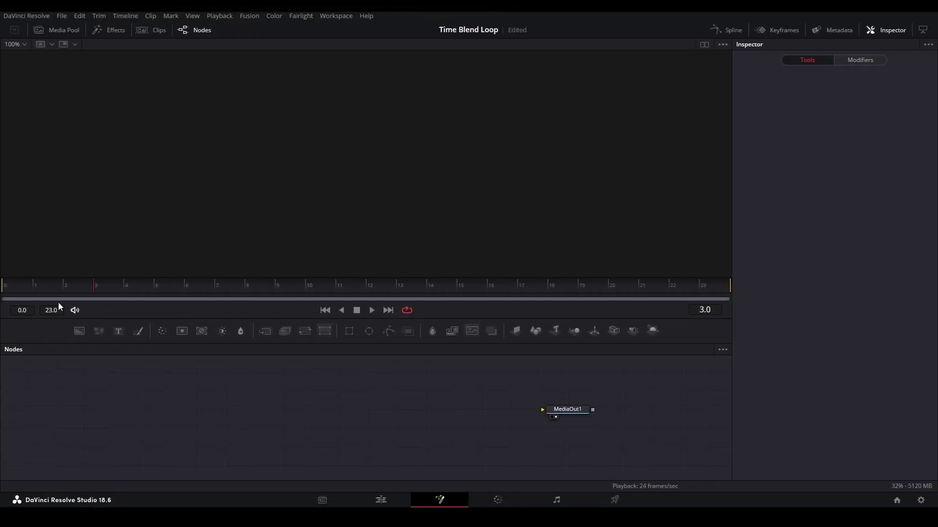
Step: Add a Background node connected to MediaOut1 and make it fully transparent with an alpha of 0
drag(83, 331, 54, 383)
drag(138, 434, 581, 411)
key(1)
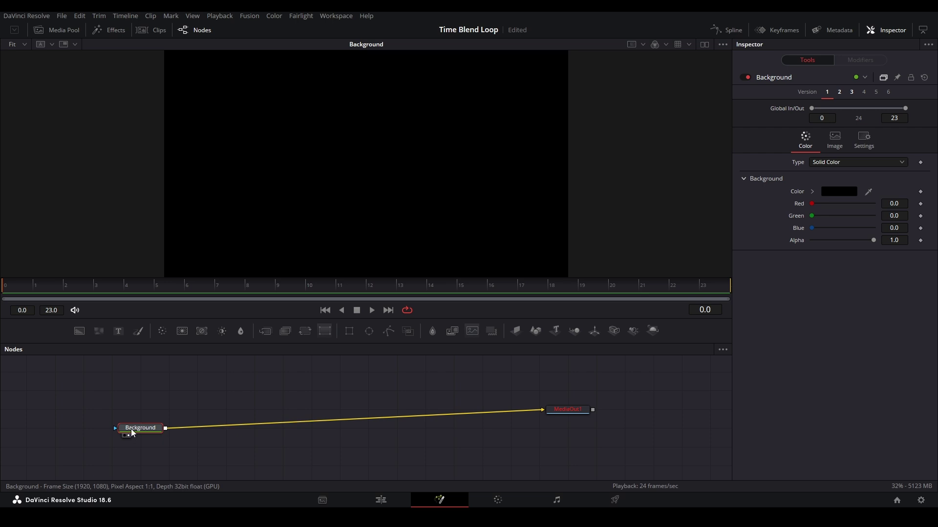
drag(132, 433, 132, 414)
drag(874, 239, 299, 350)
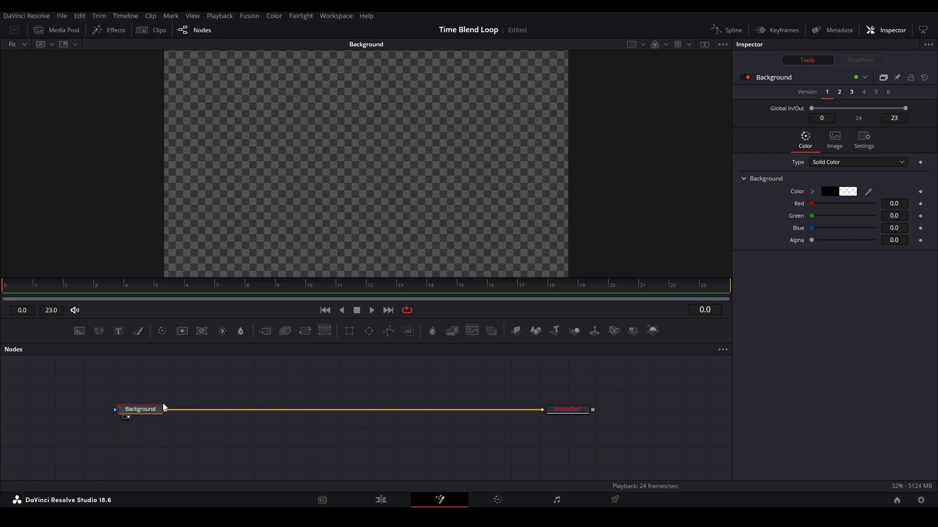
Step: Insert a Merge node after Background with a new Text node as its foreground, and show the merge in the viewer
click(273, 335)
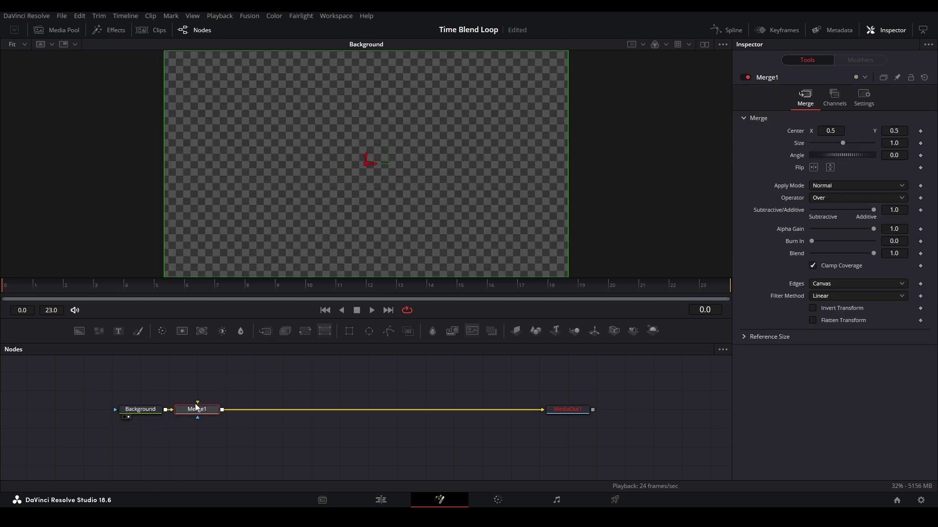
drag(122, 336, 197, 417)
click(197, 415)
key(2)
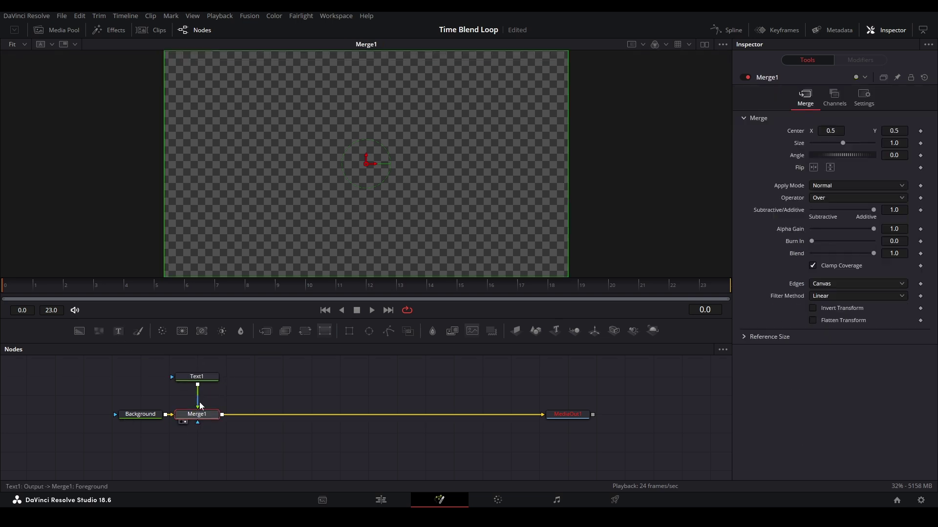
Step: Set the Text node's content to PEEJ at a size of about 0.46 and show MediaOut1 in the viewer
click(205, 378)
click(852, 209)
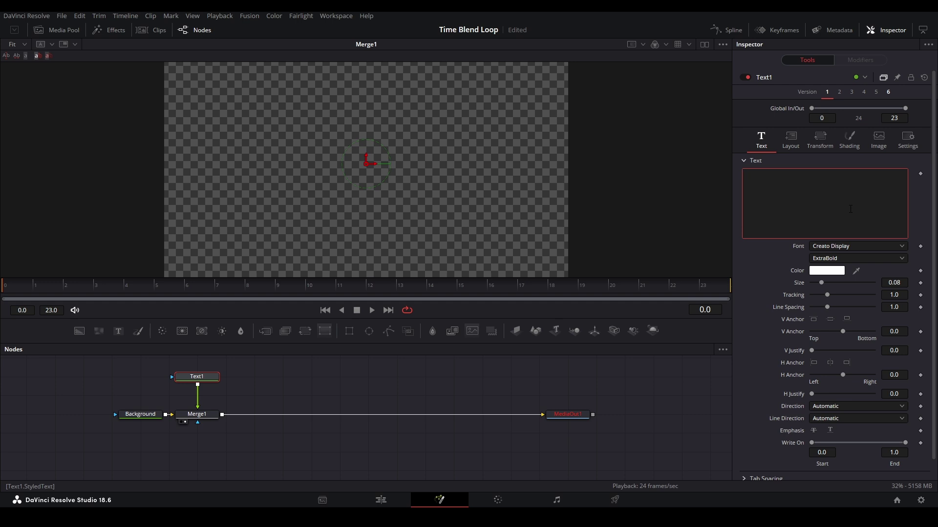
text(PEEJ)
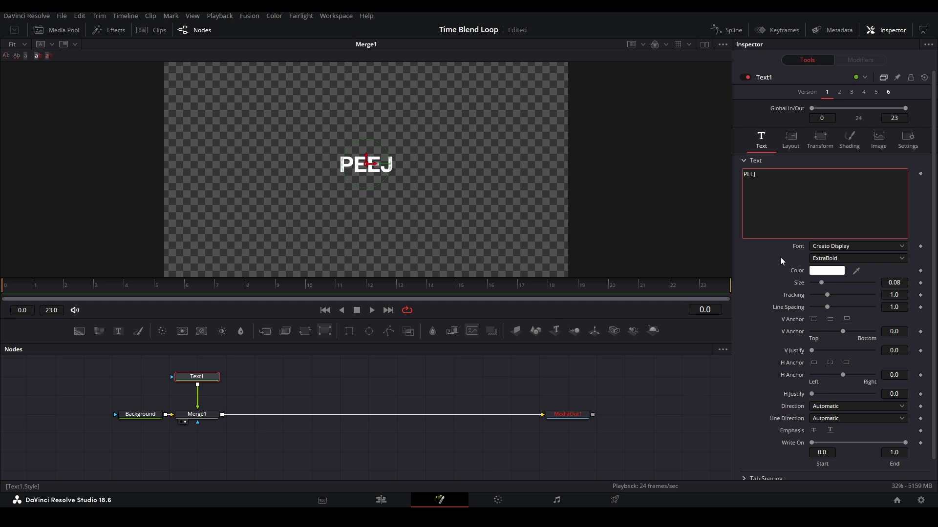
drag(821, 283, 867, 287)
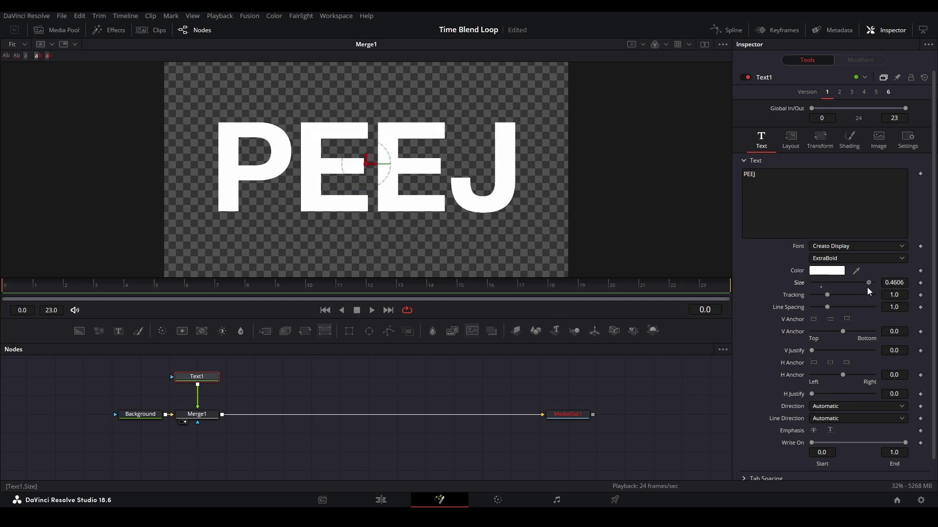
click(482, 363)
drag(263, 398, 251, 404)
drag(305, 391, 269, 400)
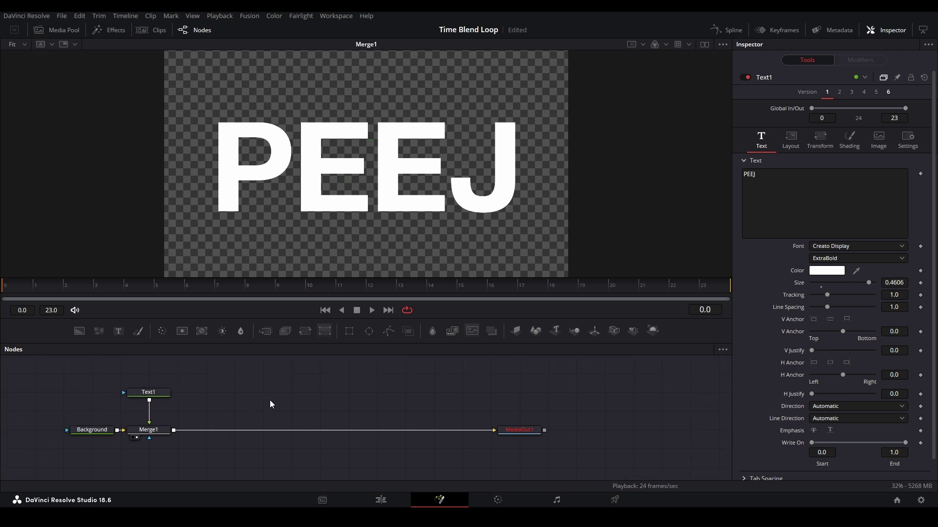
click(525, 432)
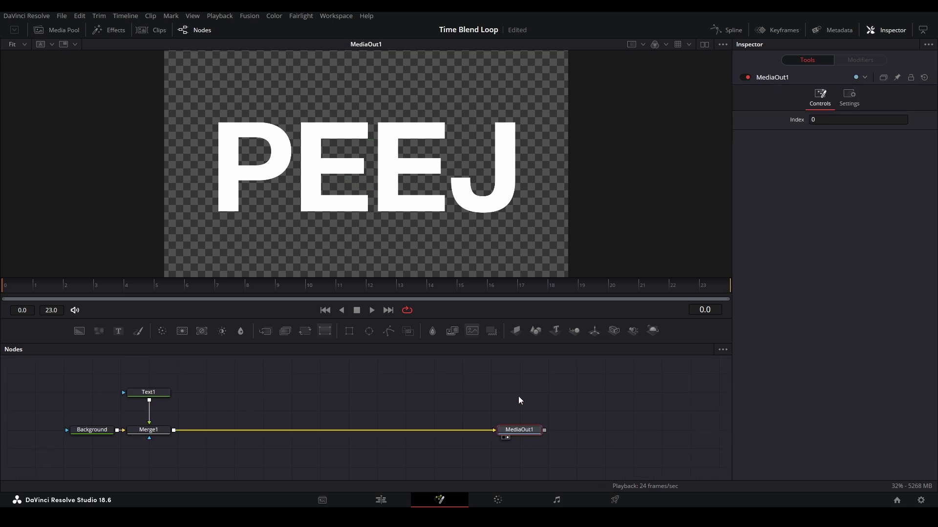
Step: Check the Loop package in the Reactor package manager by searching for LOOP, and close Reactor
click(341, 17)
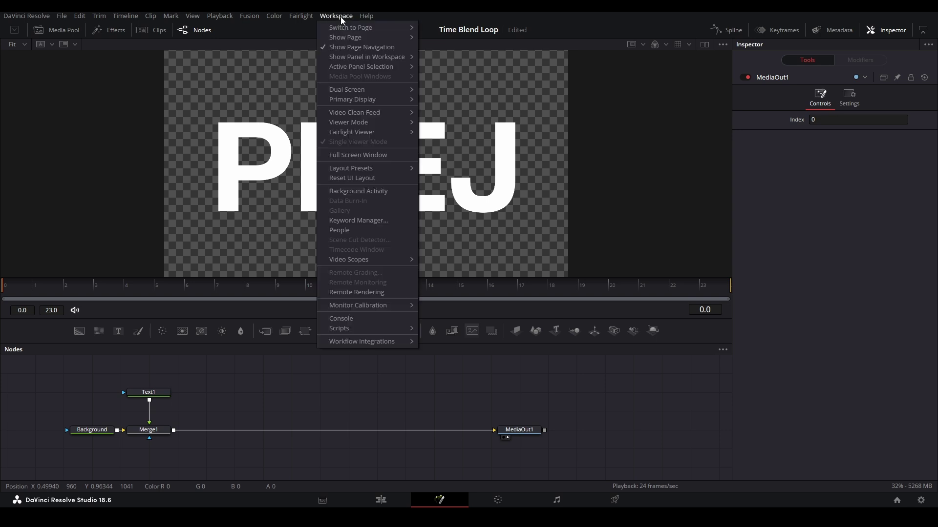
mouse_move(353, 326)
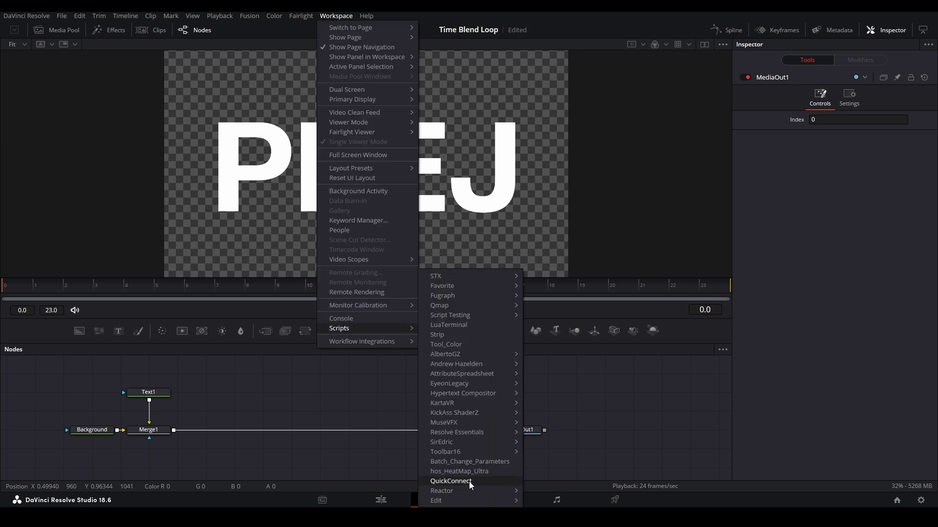
mouse_move(488, 491)
click(557, 510)
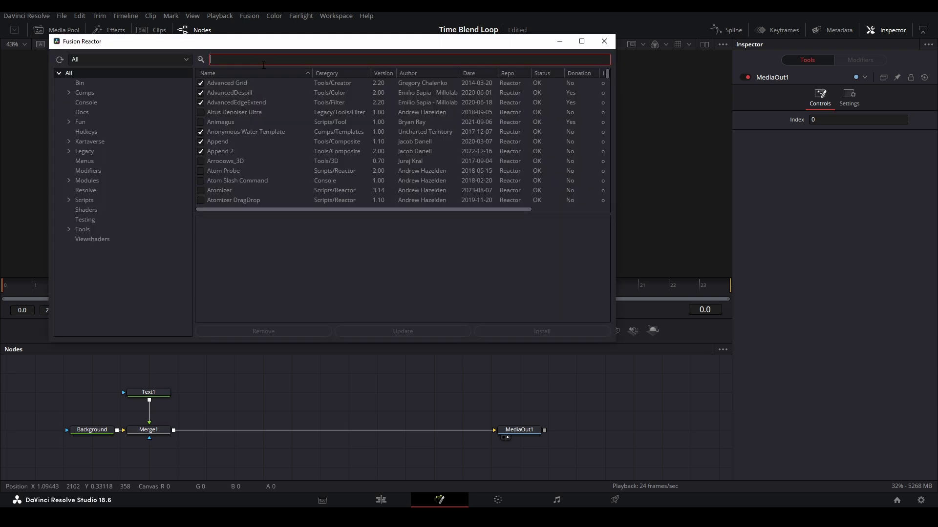
click(263, 63)
text(LOOP)
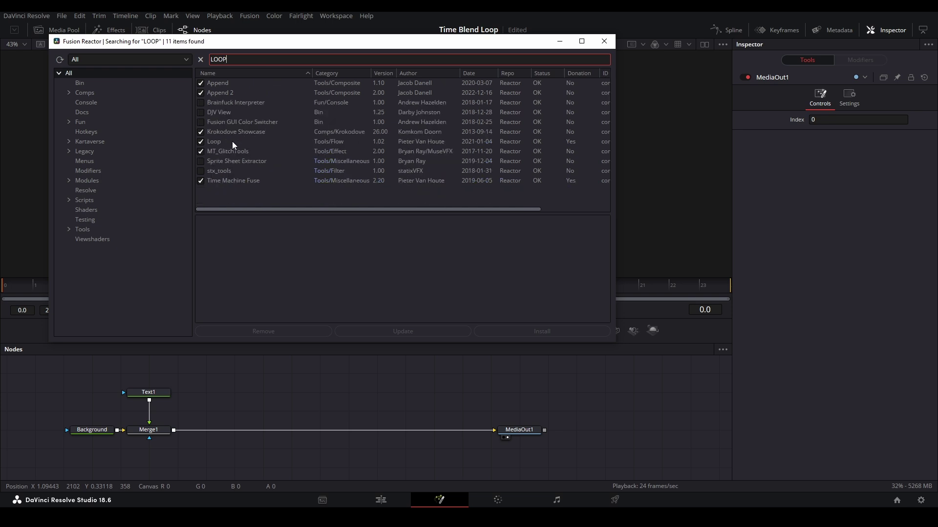
click(233, 142)
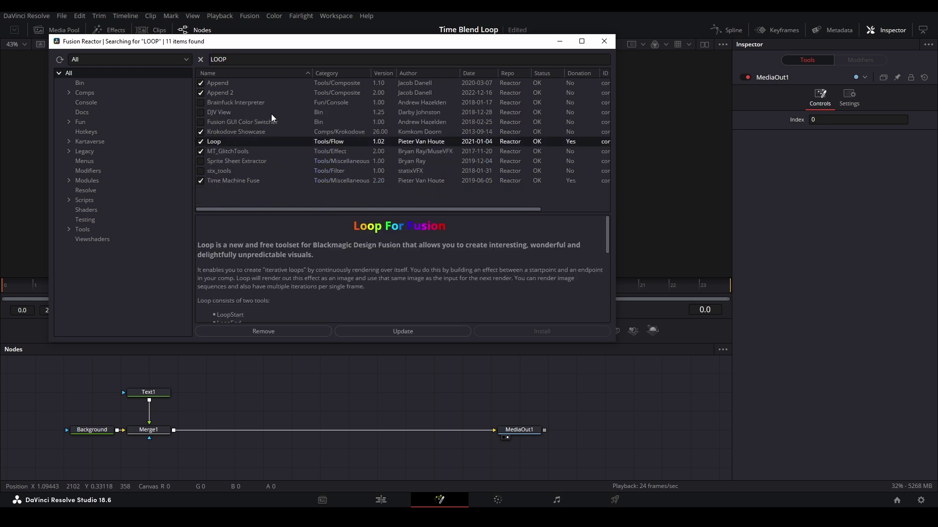
click(606, 42)
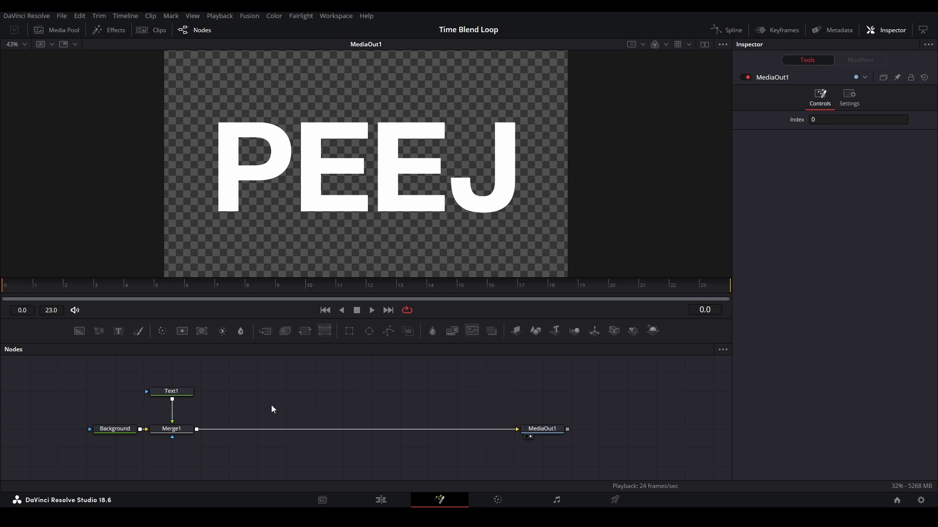
Step: Add a LoopStart node followed by a LoopEnd node, and space the two well apart in the node graph
key(shift+space)
text(LOOP)
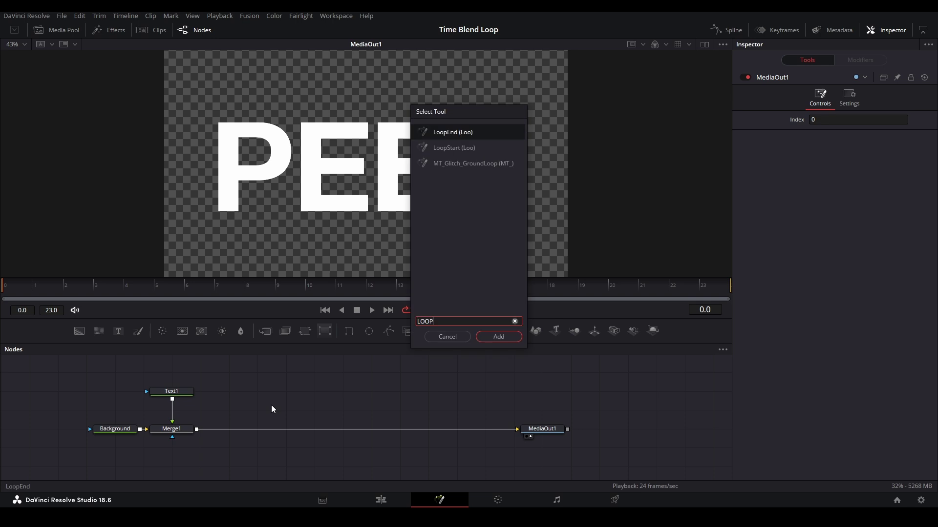
key(Down)
key(Return)
key(shift+space)
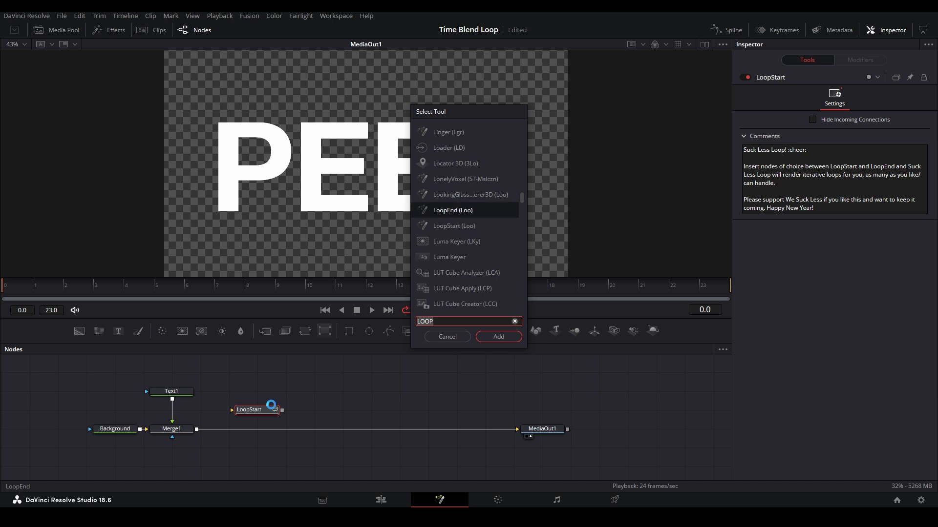
key(Return)
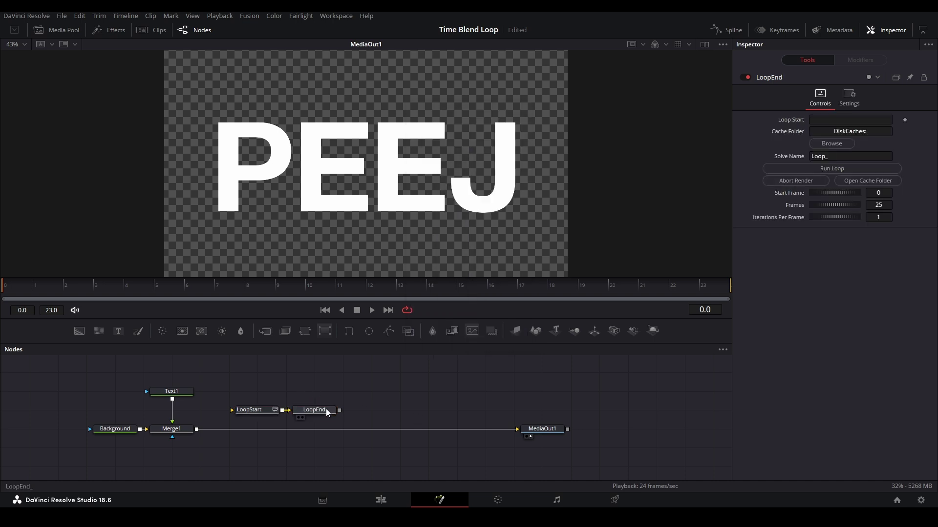
drag(328, 409, 484, 410)
click(440, 366)
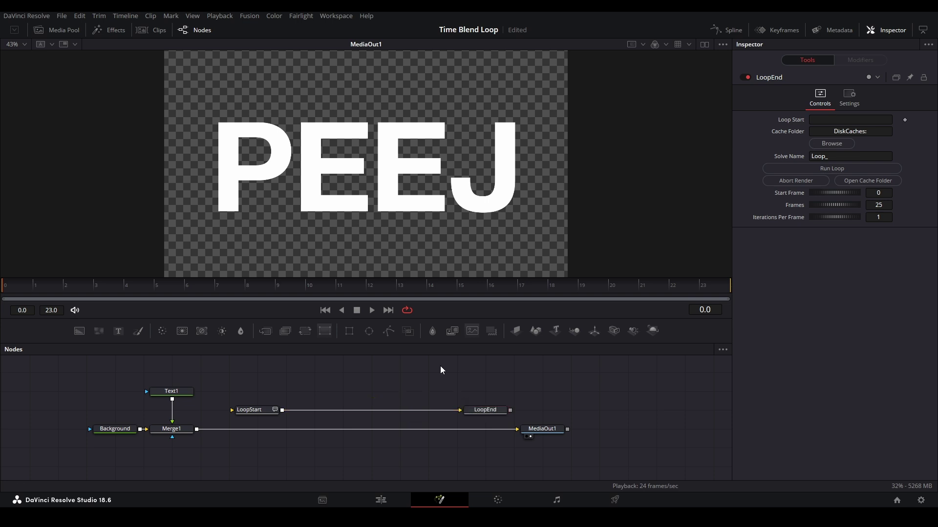
Step: Insert LoopStart between Background and Merge1, and LoopEnd between Merge1 and MediaOut1
drag(111, 432, 24, 433)
drag(128, 446, 249, 450)
click(352, 391)
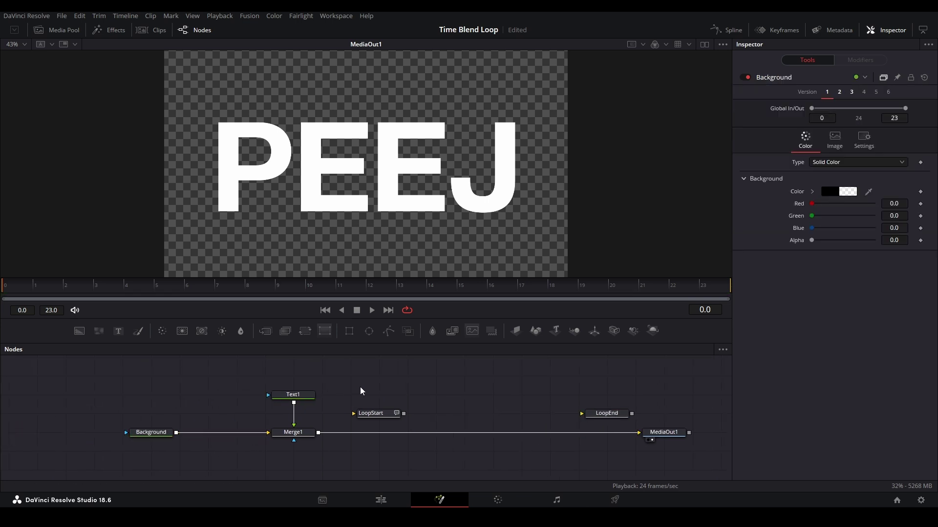
drag(387, 415, 216, 435)
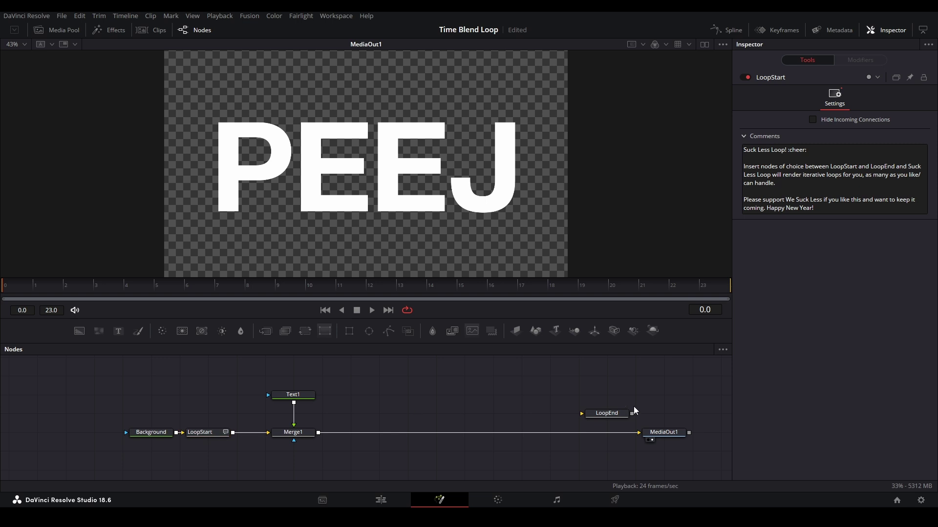
drag(606, 414, 583, 433)
click(468, 411)
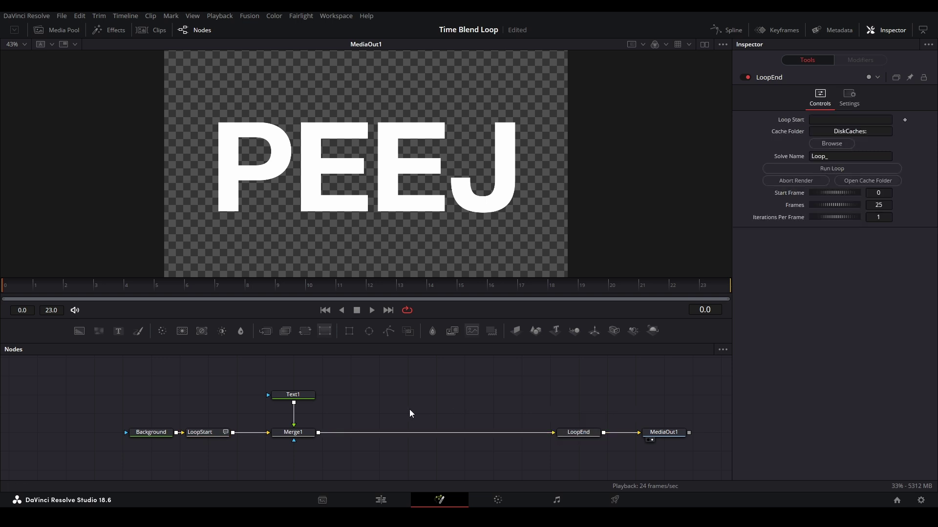
drag(204, 426, 208, 445)
drag(573, 415, 560, 454)
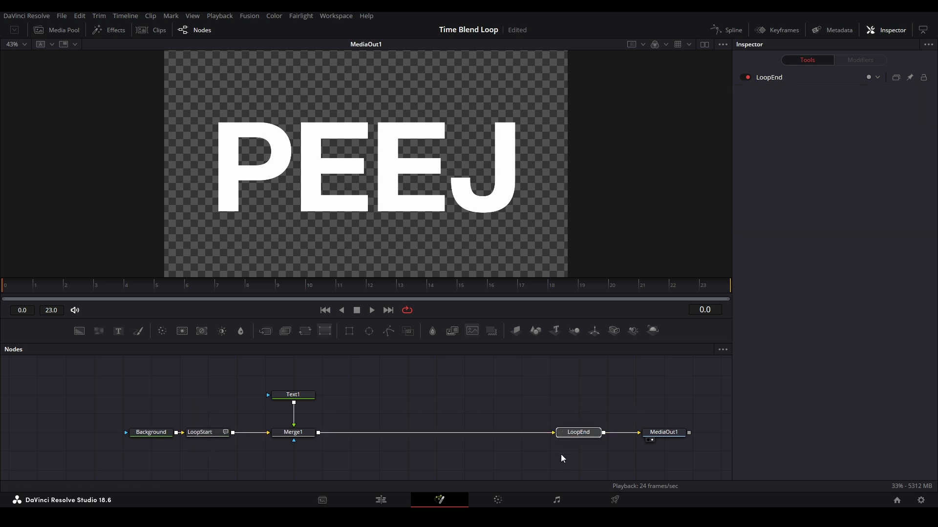
click(543, 398)
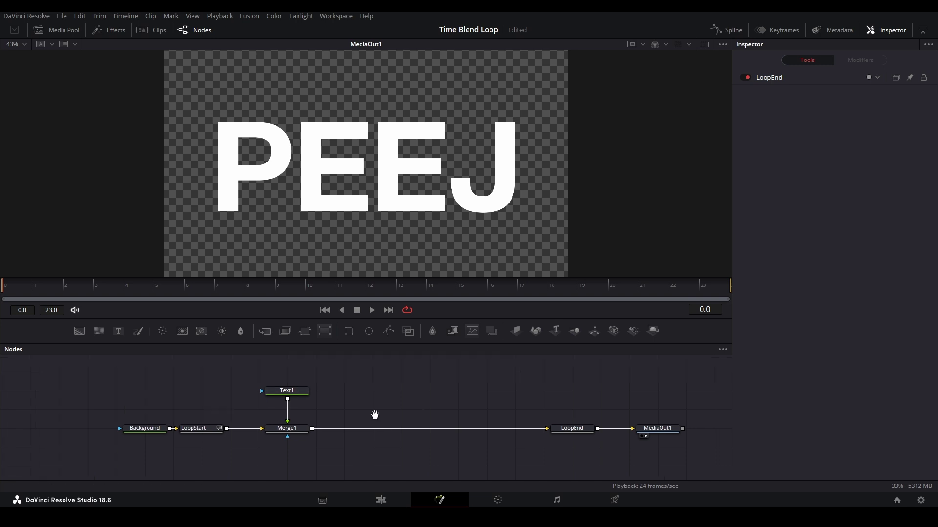
Step: Keyframe Merge1's Blend at 1.0 on frame 0 and 0.0 on frame 1
click(303, 432)
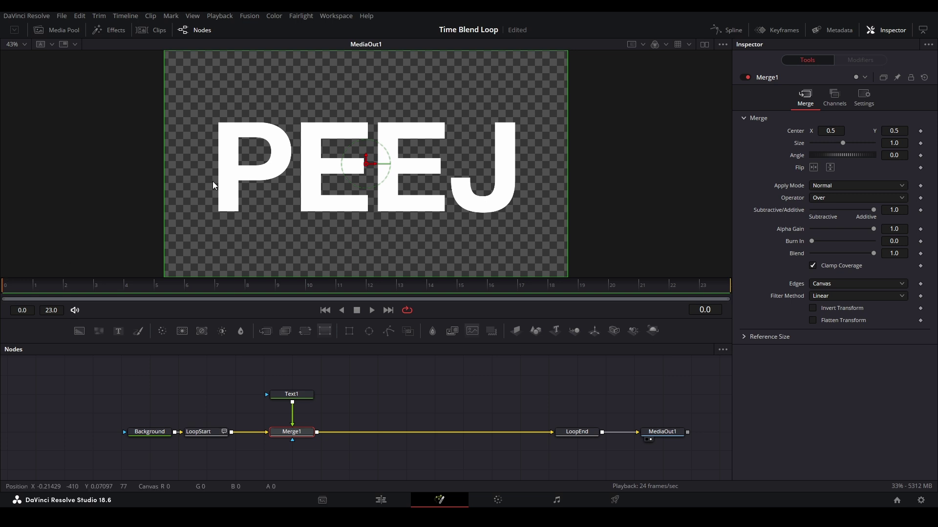
click(920, 254)
key(Right)
click(920, 254)
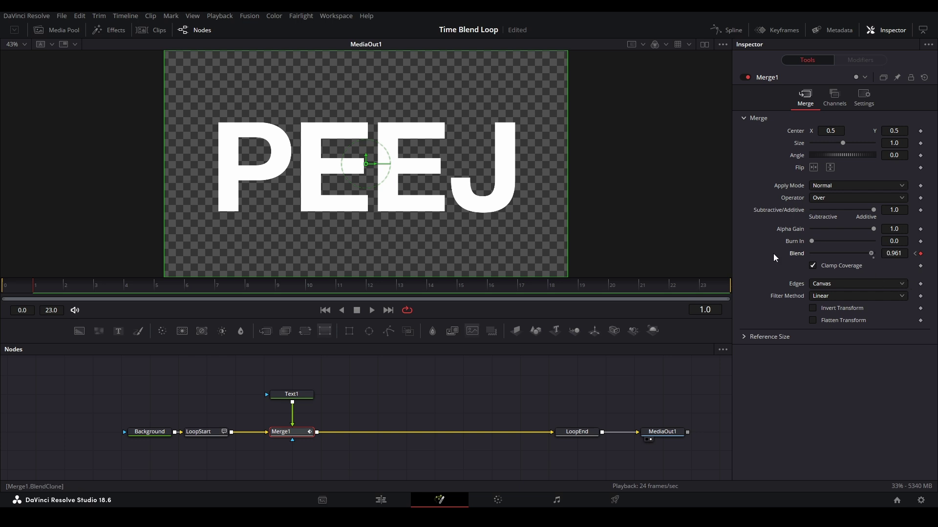
click(811, 254)
key(Left)
key(Right)
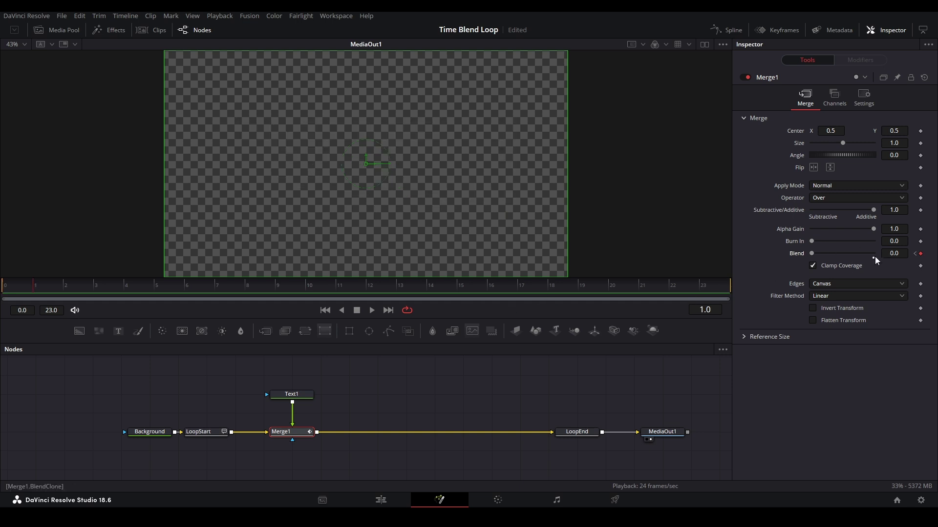
Step: Add a FastNoise node, a Create Bump Map node fed by it, and a Displace node after the bump map
click(362, 382)
drag(383, 396, 353, 398)
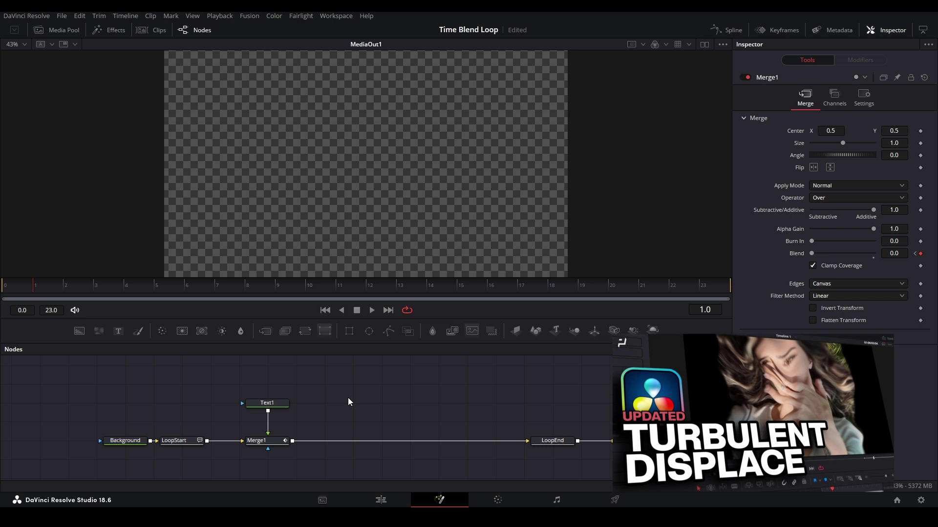
drag(359, 391, 342, 390)
key(shift+space)
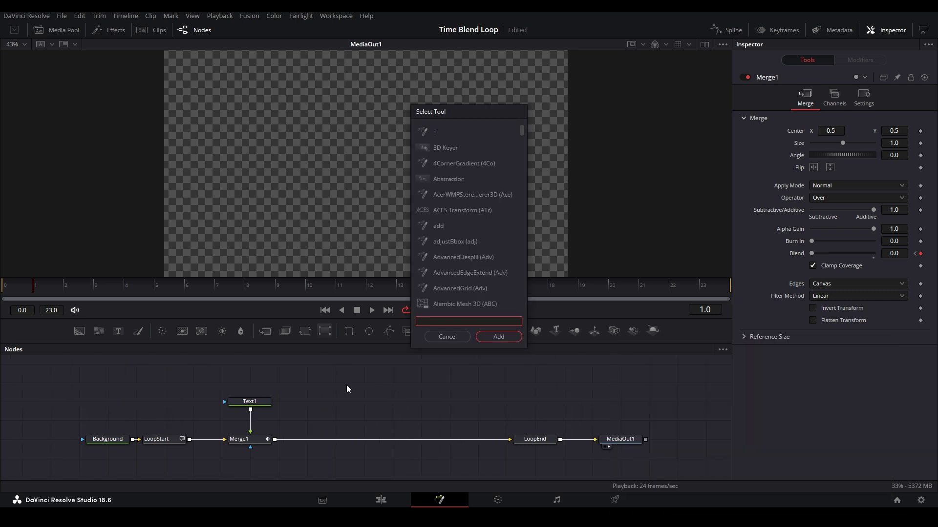
text(FN)
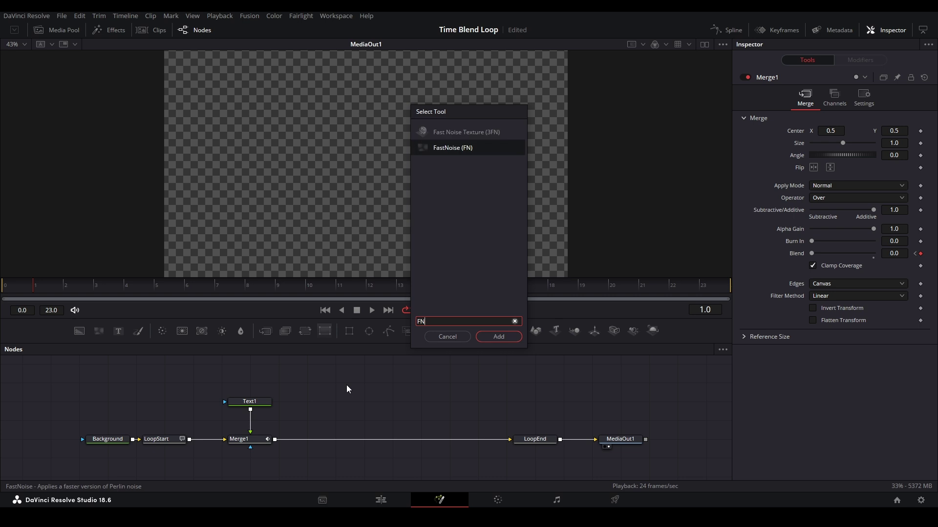
key(Return)
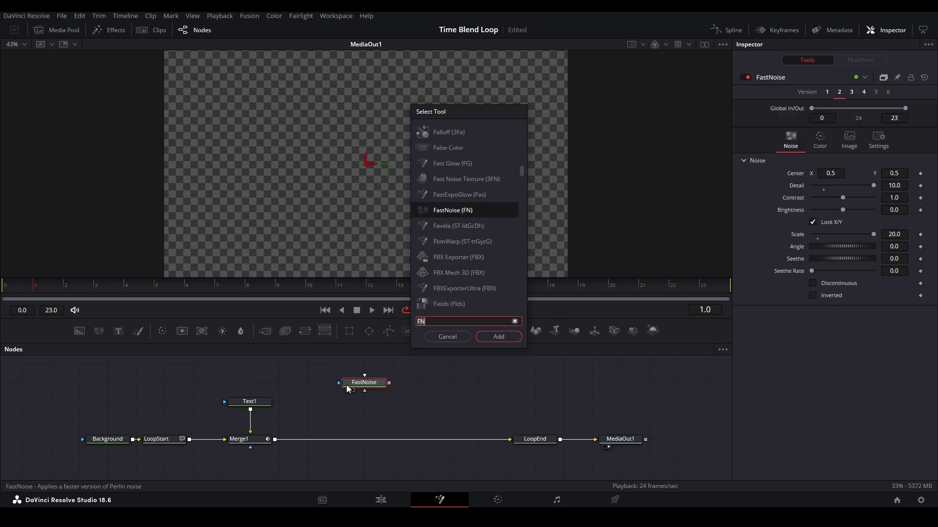
text(CBU)
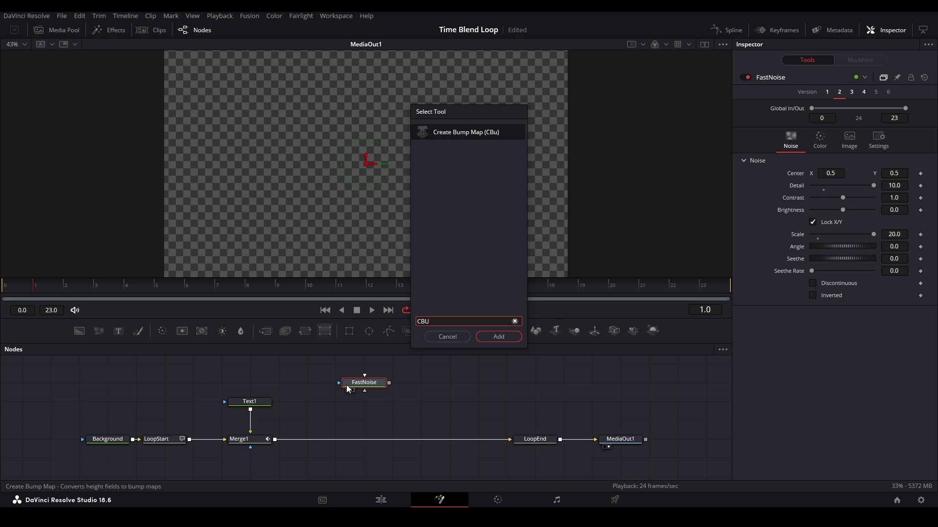
key(Return)
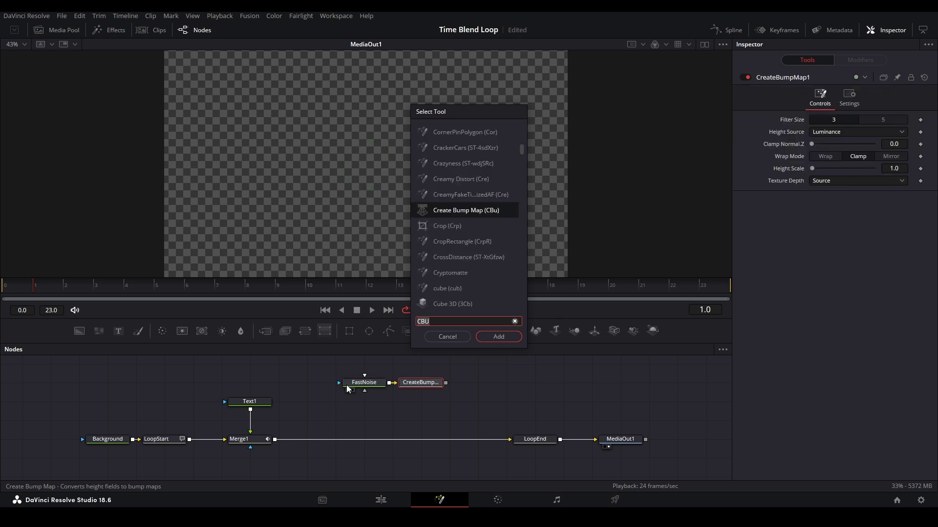
text(DISP)
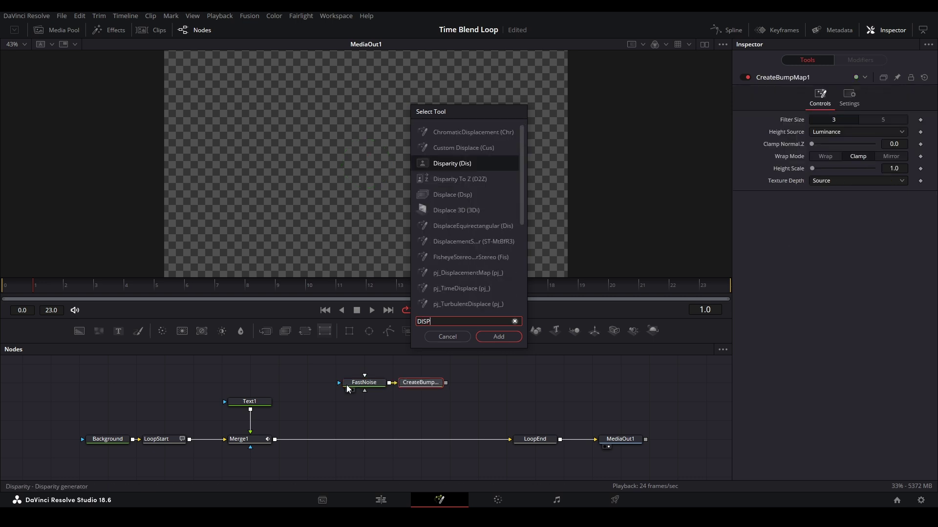
key(Down)
key(Down)
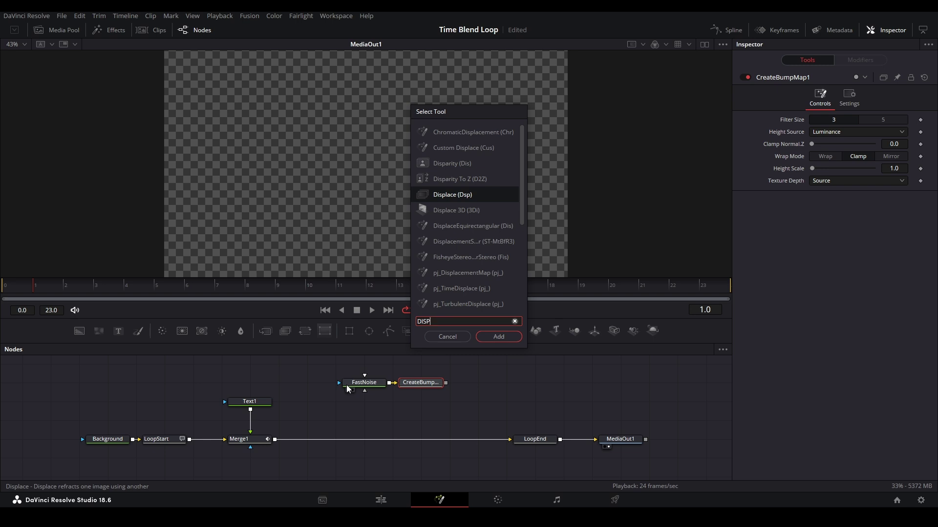
key(Return)
Step: Wire Displace between Merge1 and LoopEnd, with Merge1 feeding its Input and CreateBumpMap1 feeding its Foreground
drag(466, 382, 367, 420)
drag(407, 385, 379, 440)
scroll(341, 440, up, 3)
drag(551, 441, 374, 444)
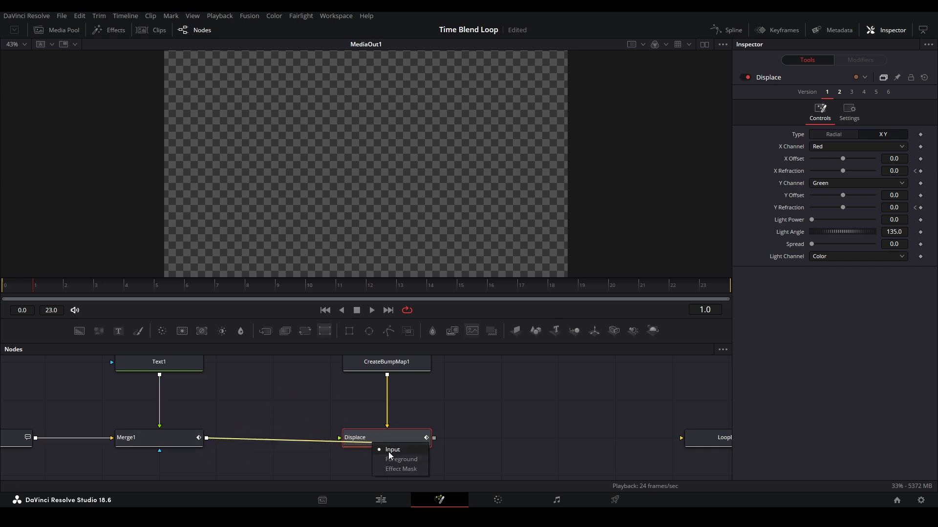
click(388, 450)
scroll(417, 404, down, 2)
drag(421, 397, 631, 450)
Step: Stack FastNoise and CreateBumpMap1 directly above the Displace node in the node graph
drag(432, 414, 394, 356)
drag(401, 380, 400, 406)
click(449, 409)
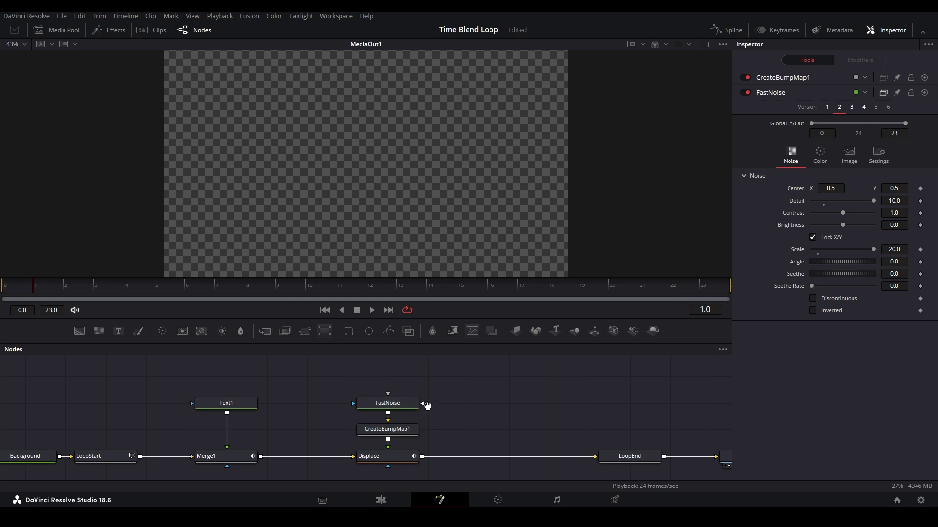
scroll(424, 412, down, 1)
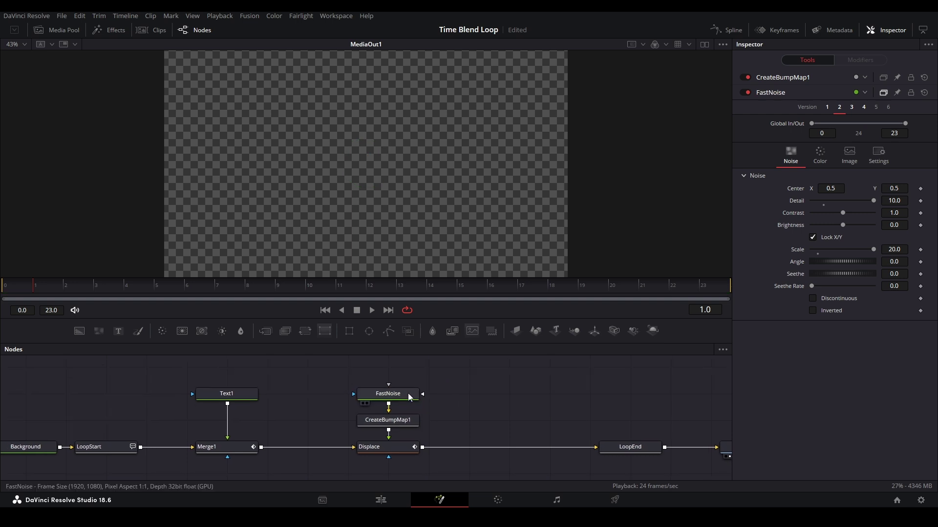
Step: Show FastNoise in the viewer and, in its version 1, set Scale to about 15.75 and Detail to about 6.38
click(409, 398)
key(1)
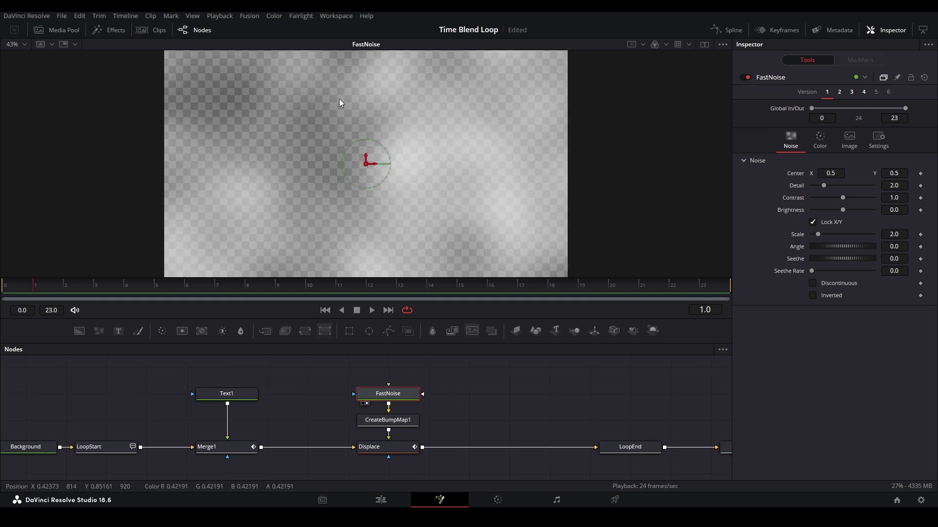
drag(822, 234, 864, 235)
drag(825, 187, 854, 185)
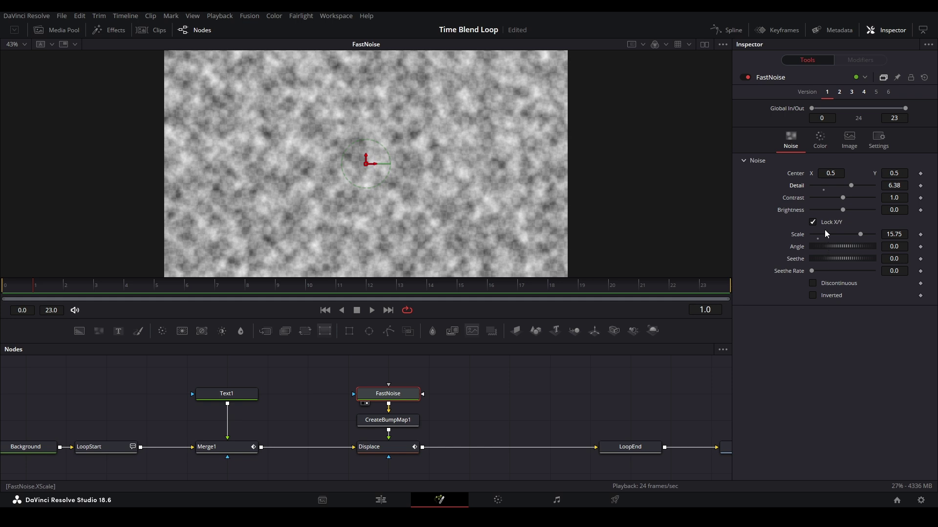
Step: Set FastNoise's Color 1 to Red -1, Green -1 and Blue -1 with Alpha 1.0
click(820, 139)
click(895, 204)
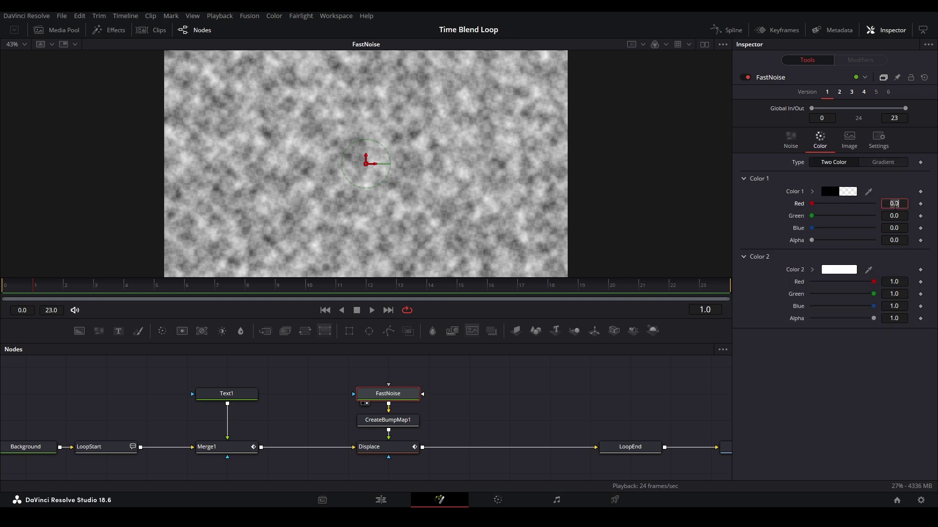
text(-1)
key(Tab)
text(-1)
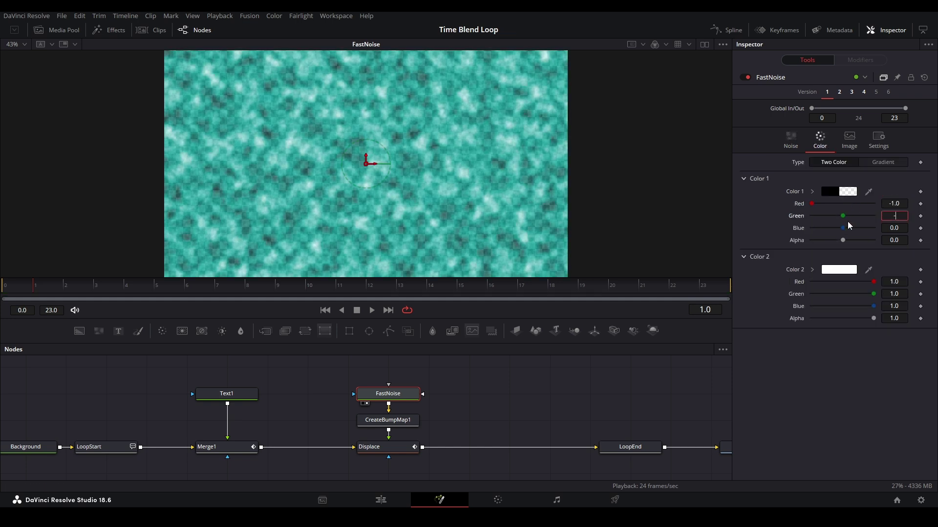
key(Tab)
text(-1)
key(Tab)
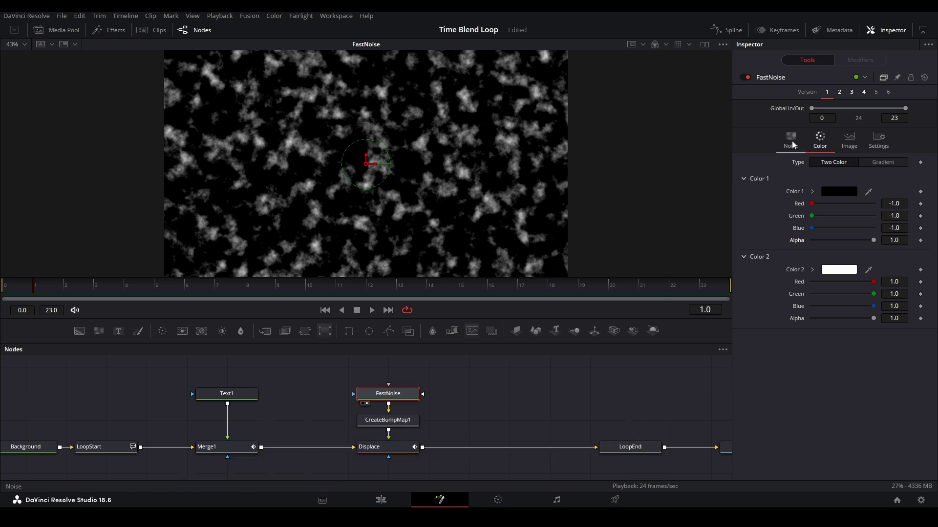
click(791, 141)
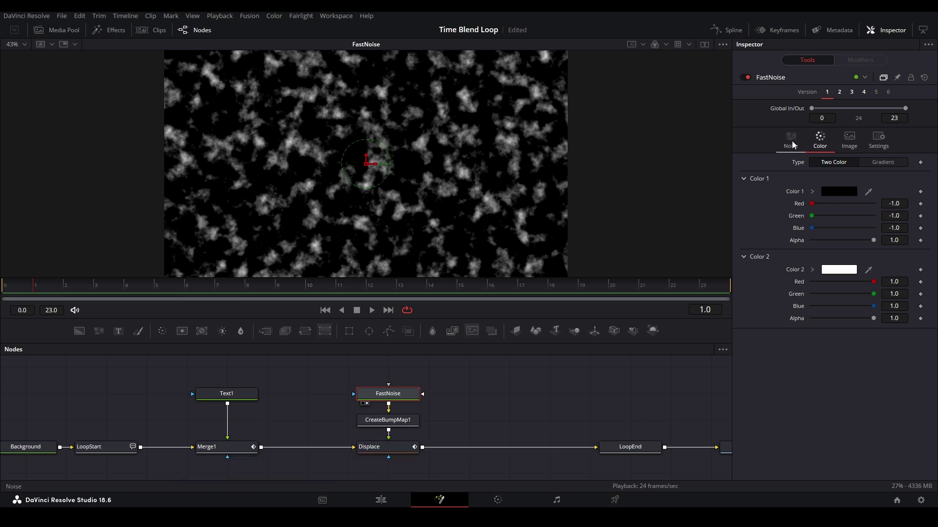
Step: Show CreateBumpMap1 in the viewer and raise its Clamp Normal.Z and Height Scale to the maximum of their sliders
click(405, 421)
key(1)
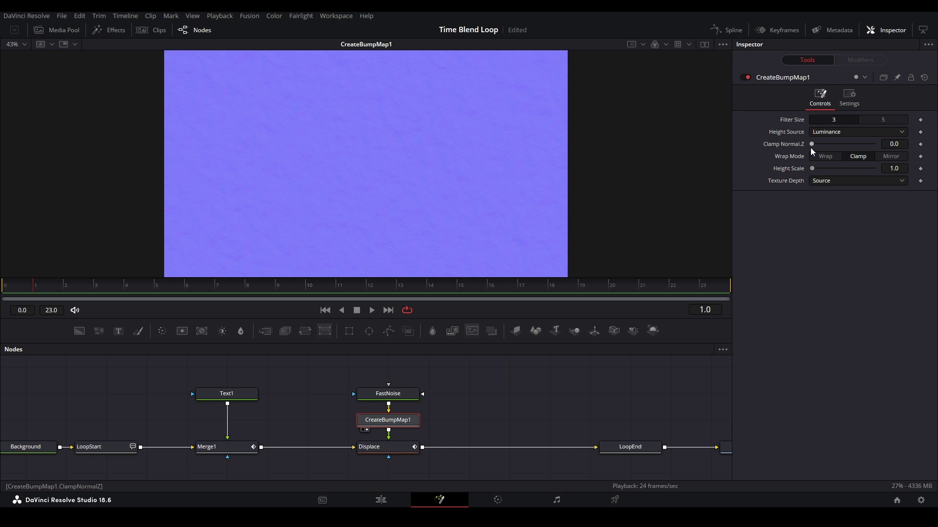
drag(813, 143, 873, 144)
drag(815, 169, 918, 166)
Step: Show Displace in the viewer and set the Type of its version 2 to XY
click(388, 447)
key(1)
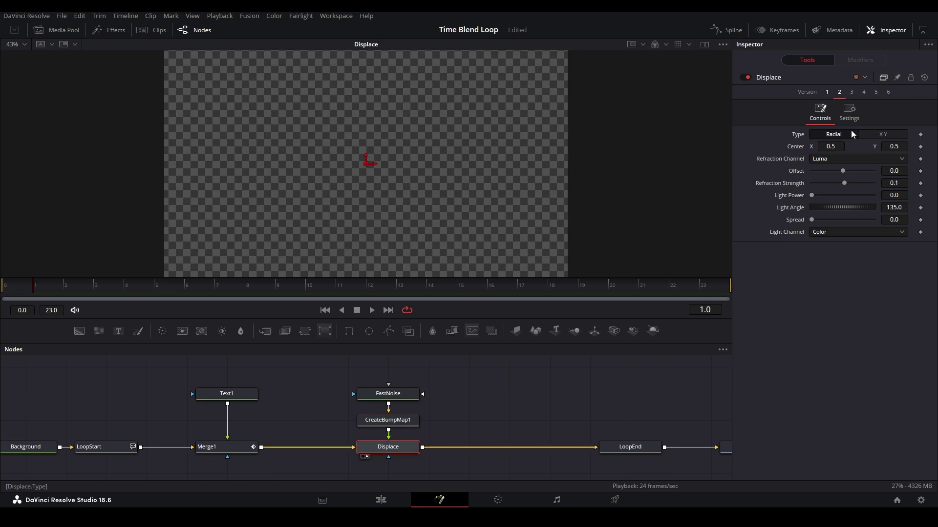
click(884, 136)
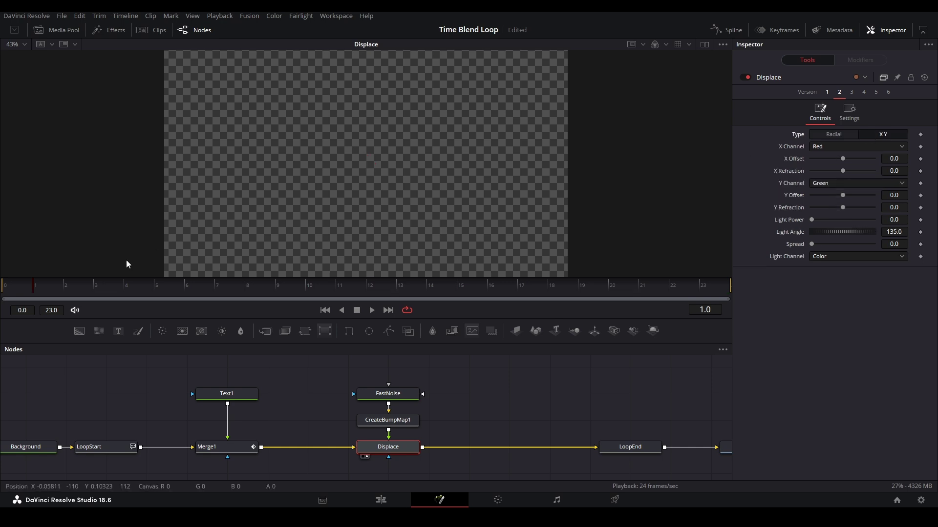
Step: Keyframe Displace's X Refraction on frame 0 and connect Y Refraction to X Refraction
click(26, 281)
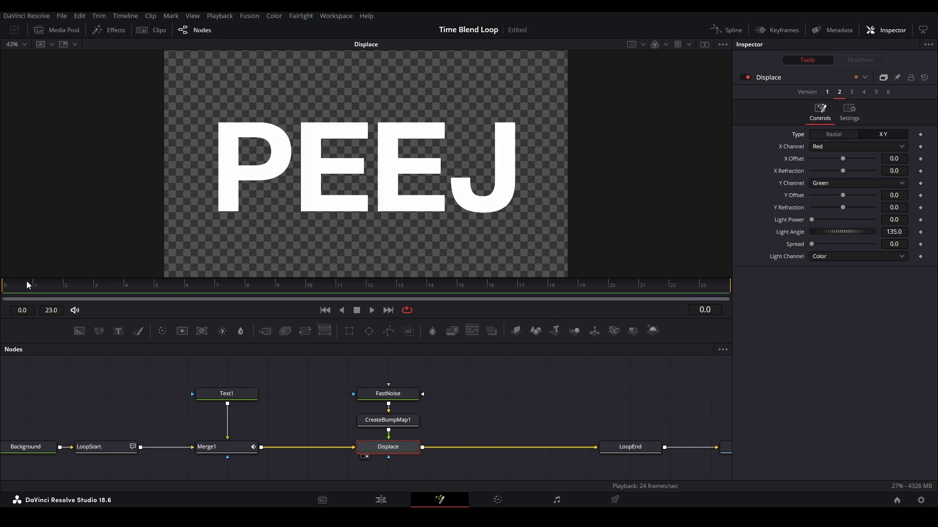
click(920, 171)
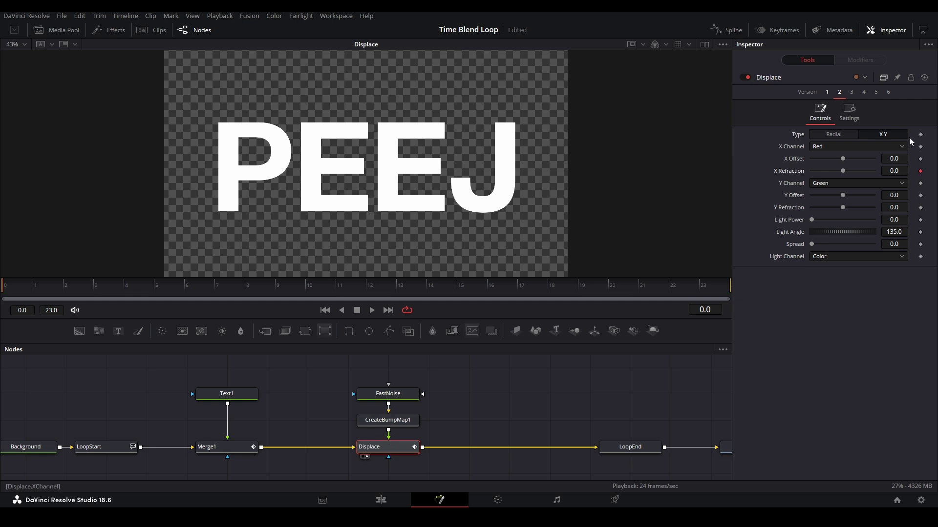
right_click(789, 207)
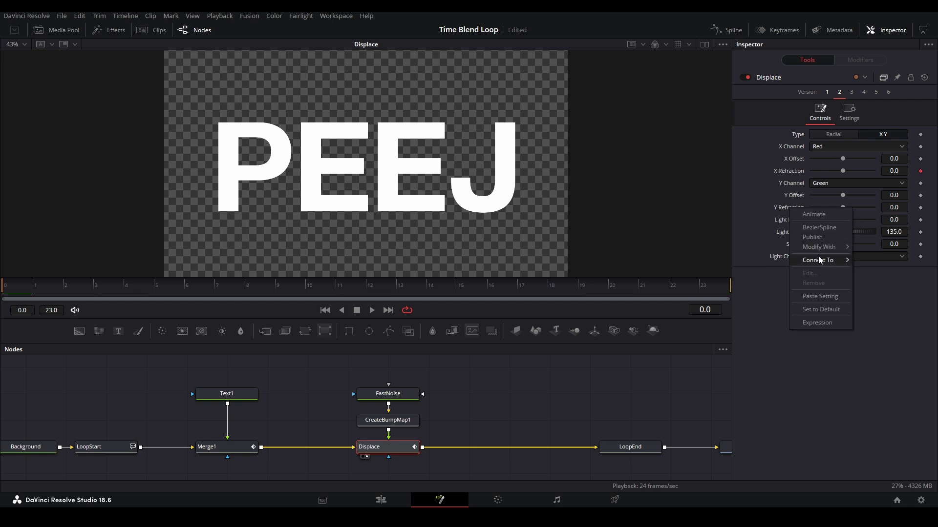
mouse_move(822, 261)
mouse_move(880, 272)
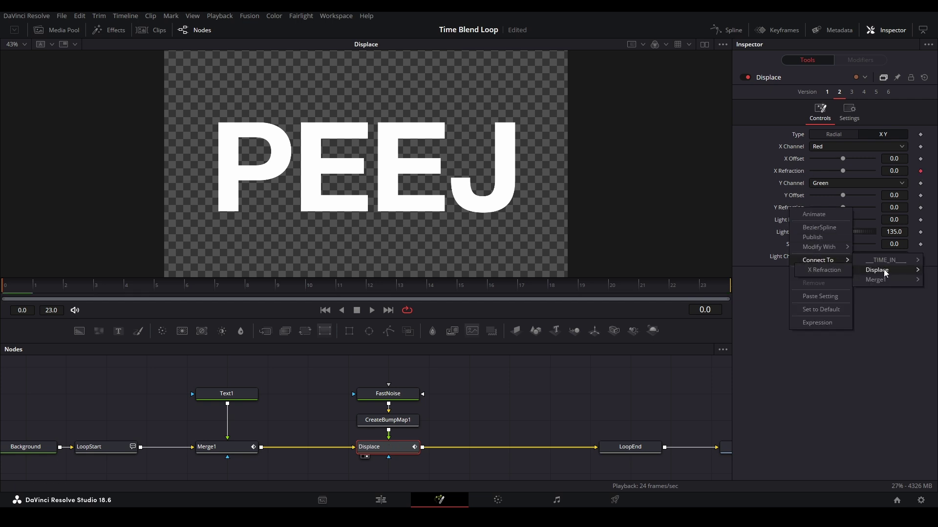
click(824, 271)
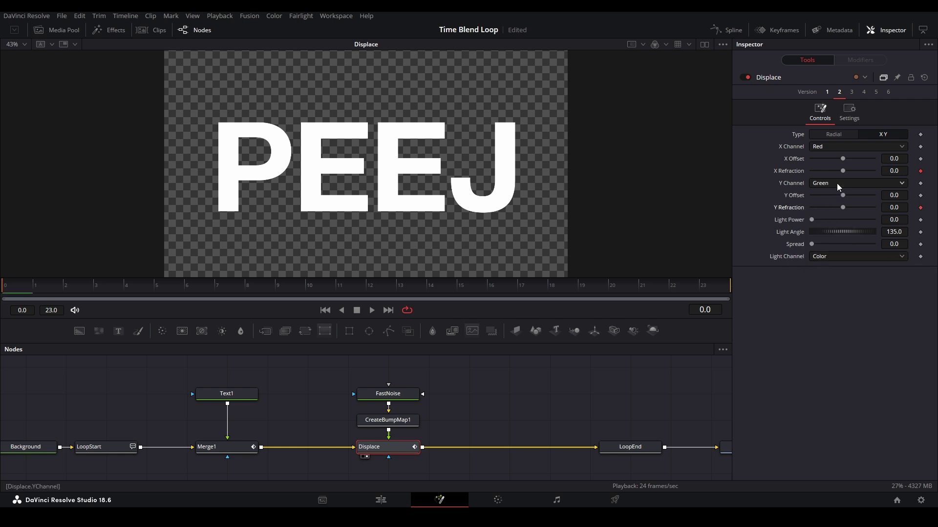
Step: Set Displace's X Offset and Y Offset to -0.5 and Spread to 3.0, trying X Refraction at 0.03 and 0.052
drag(842, 159, 791, 161)
drag(842, 195, 754, 200)
mouse_move(843, 169)
mouse_down()
mouse_move(866, 165)
mouse_move(820, 161)
mouse_move(853, 154)
mouse_up()
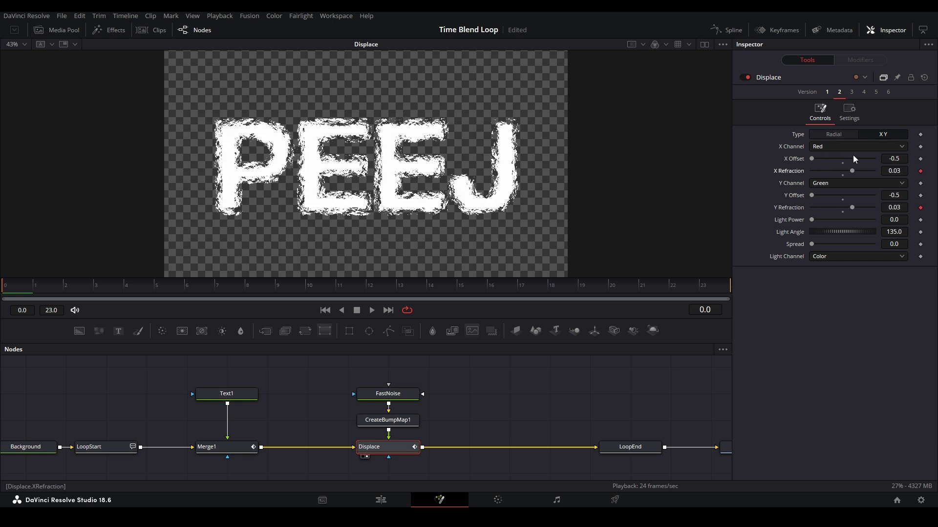
drag(813, 243, 892, 245)
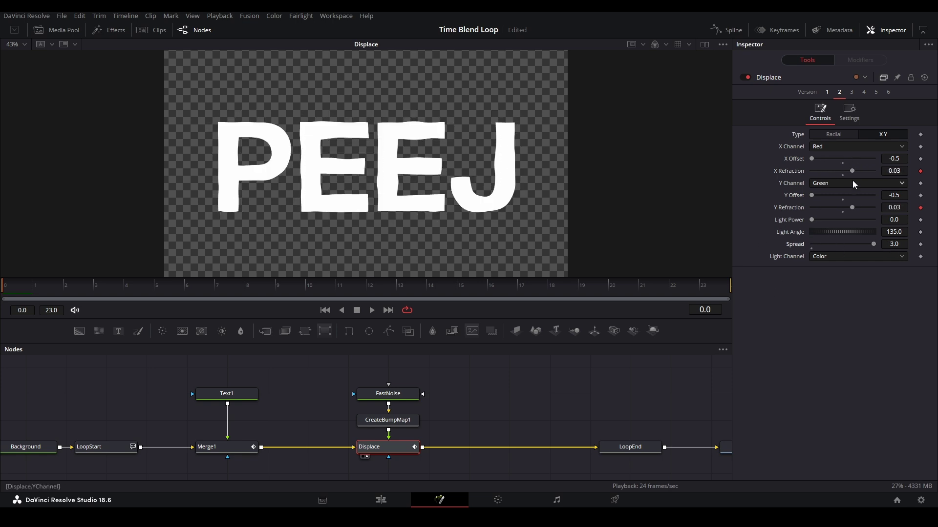
mouse_move(850, 171)
mouse_down()
mouse_move(802, 168)
mouse_move(855, 169)
mouse_up()
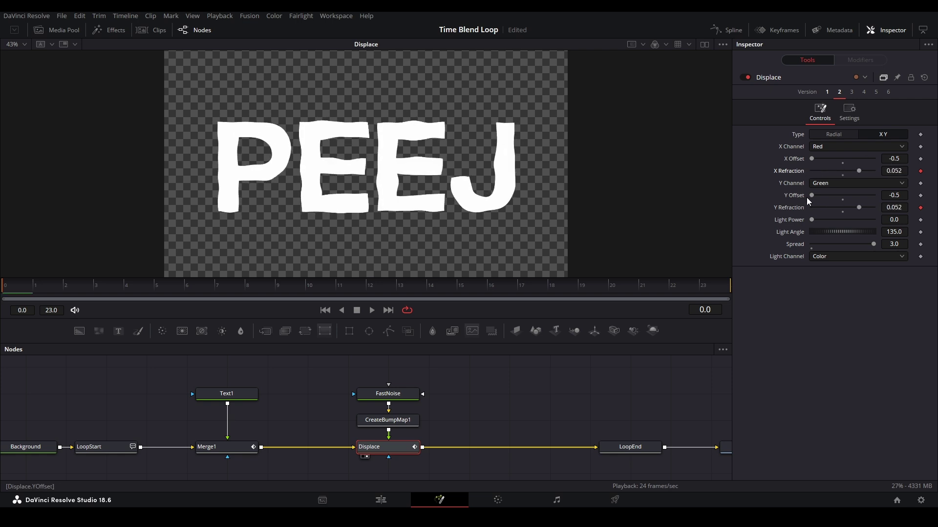
Step: Set Displace's X Channel to Green and Y Channel to Red, and return X Refraction to 0.0 on frame 0
click(840, 148)
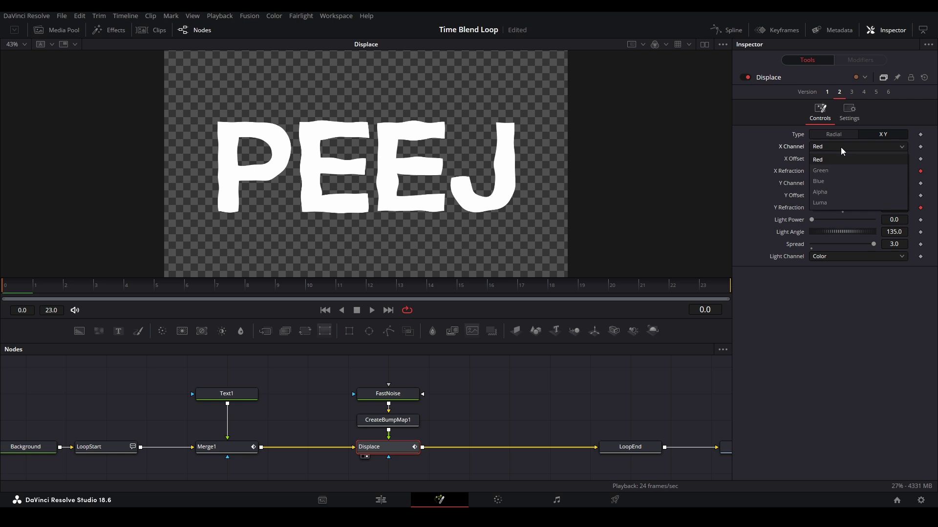
click(842, 172)
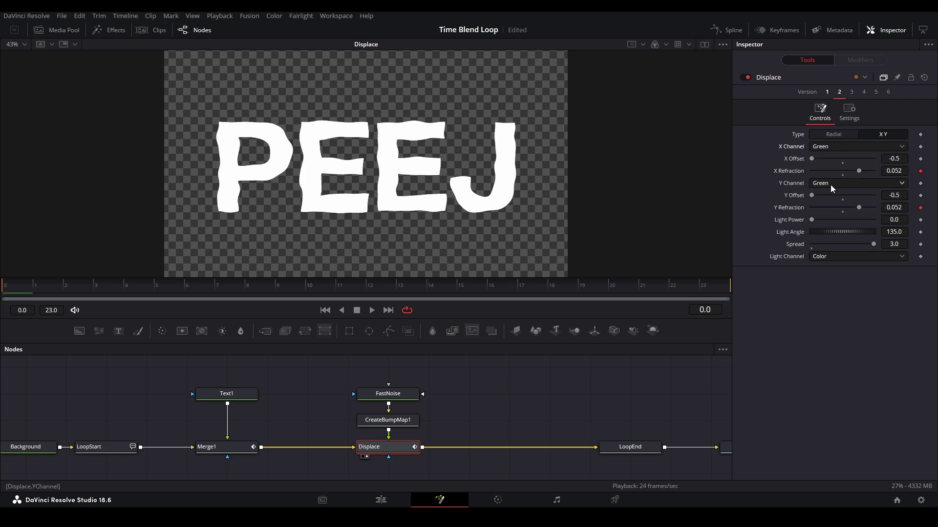
click(830, 185)
click(829, 193)
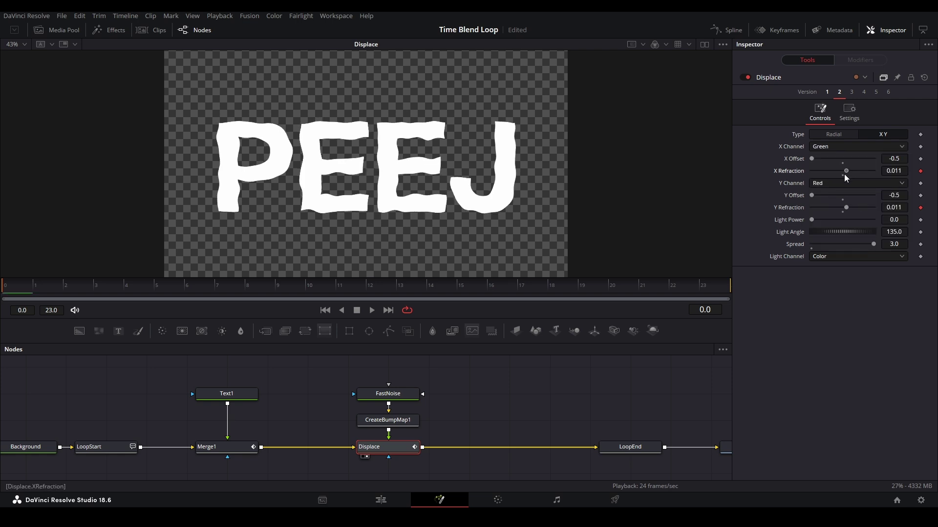
mouse_move(844, 174)
mouse_down()
mouse_move(868, 174)
mouse_move(843, 174)
mouse_up()
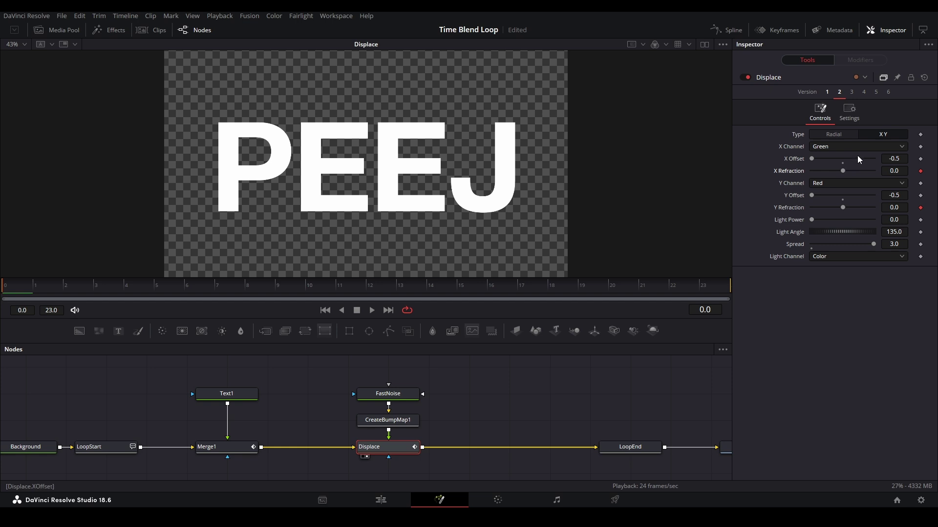
Step: Keyframe Displace's X Refraction at -0.05 on frame 18
click(549, 287)
click(892, 171)
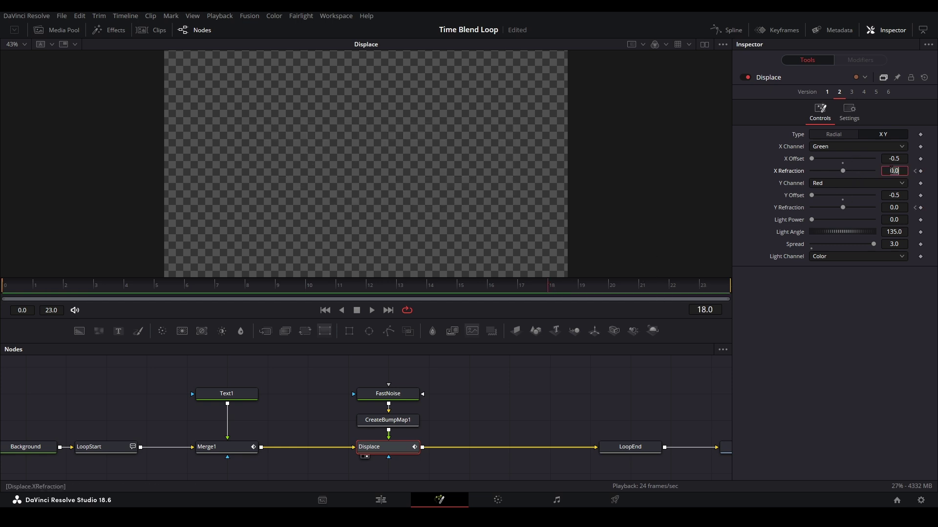
key(Tab)
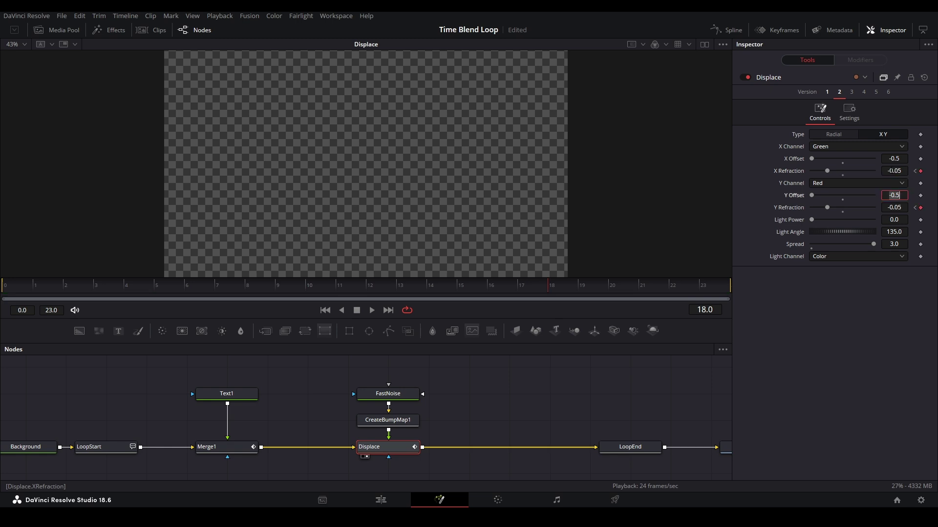
click(574, 384)
Step: Reshape Displace's X Refraction curve in the Spline editor so it drops steeply after frame 0 and eases gradually into frame 18
click(731, 33)
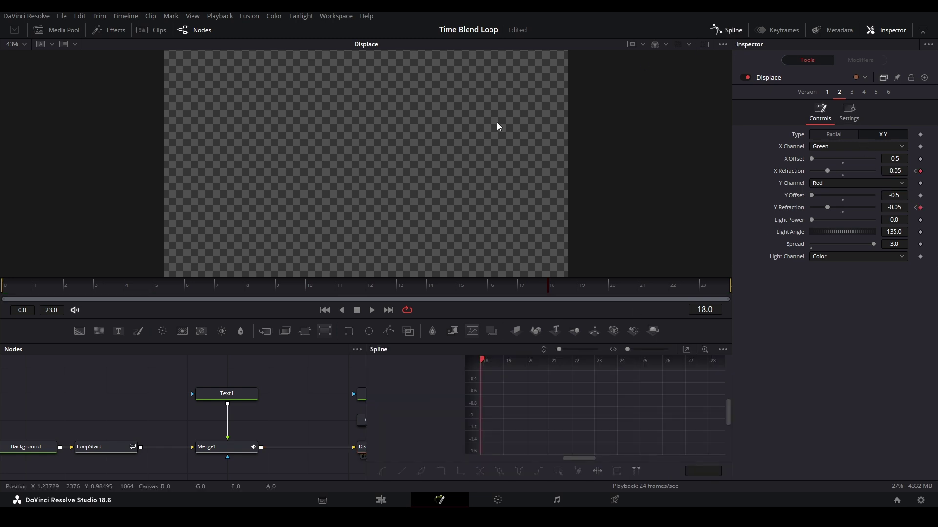
click(279, 436)
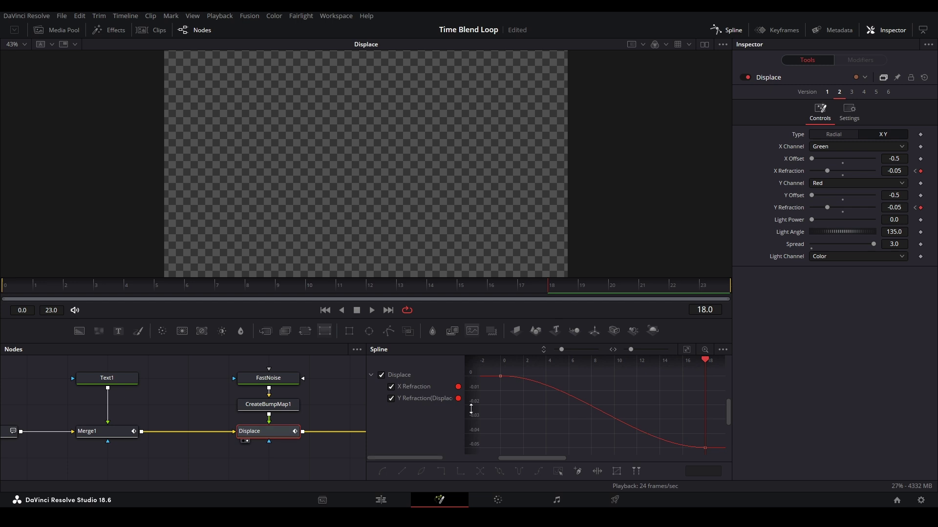
key(ctrl+a)
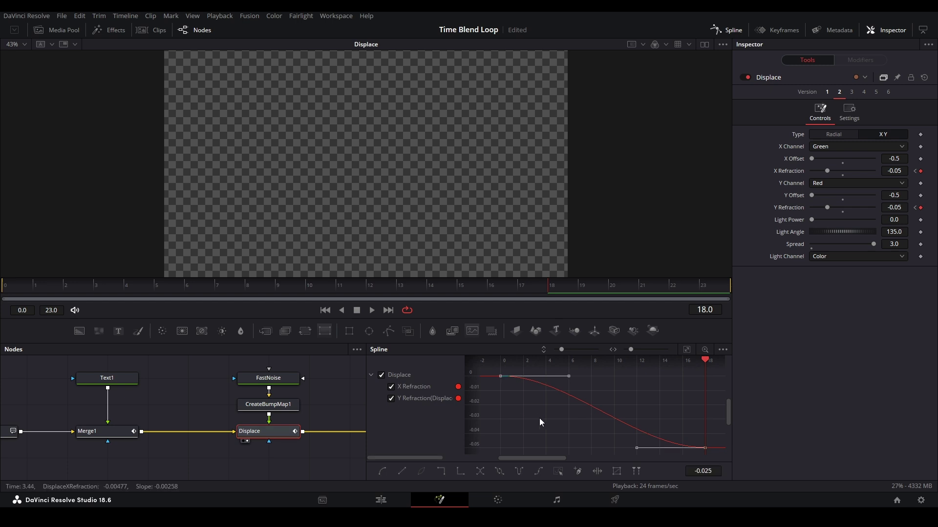
drag(568, 377, 515, 445)
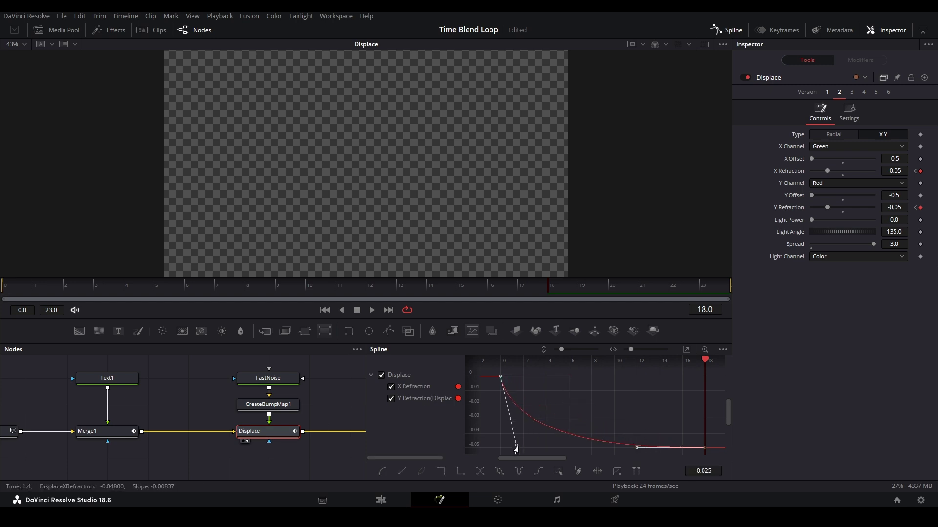
drag(636, 448, 544, 447)
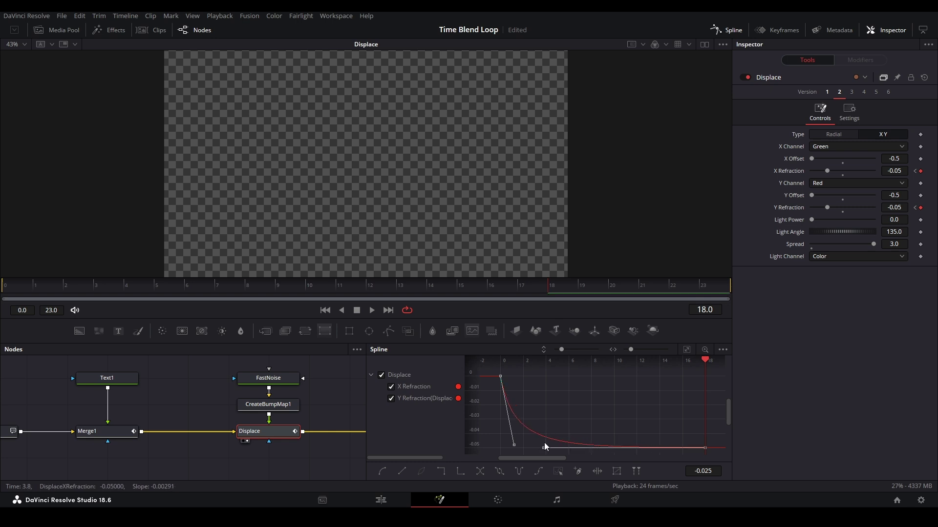
click(537, 430)
Step: Play back the displaced text to check the new refraction easing, return to frame 0 and close the Spline editor
click(27, 283)
key(space)
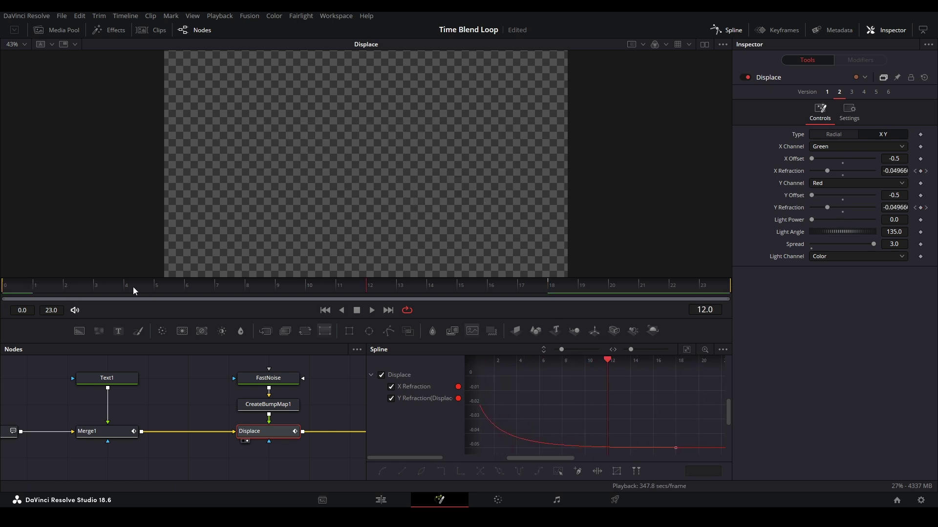
key(space)
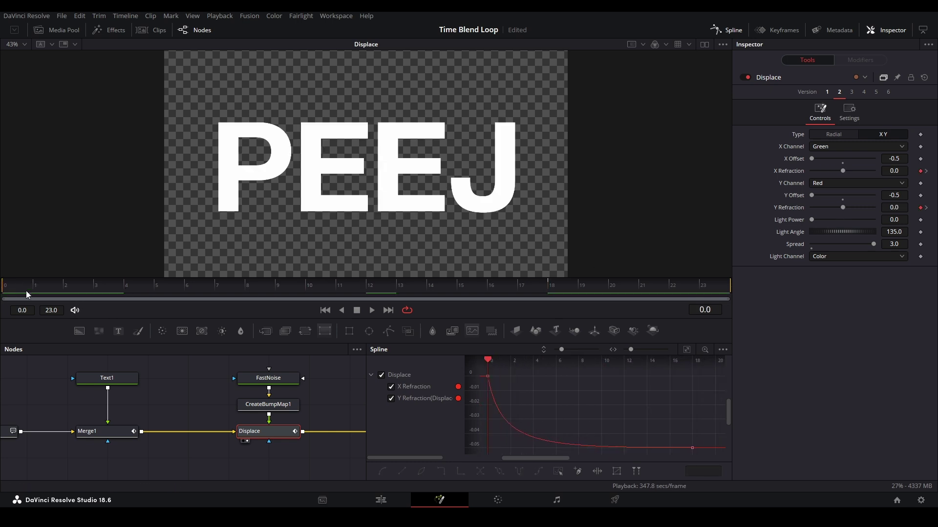
click(731, 31)
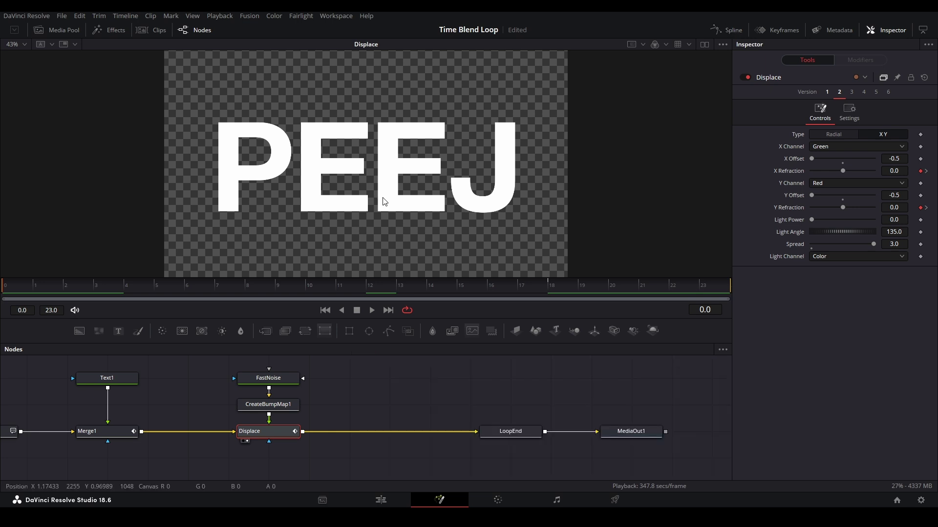
Step: Drive FastNoise's Seethe with the expression time/30
click(278, 383)
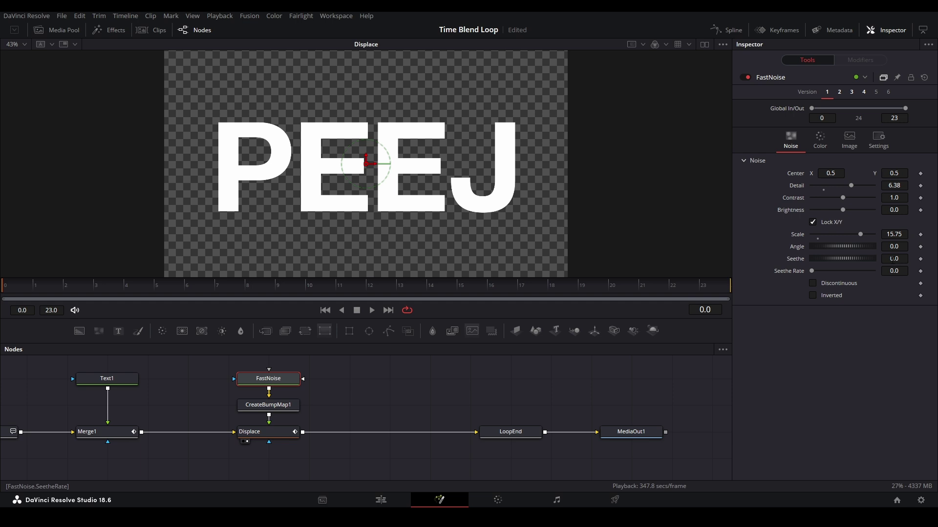
click(892, 259)
text(=)
key(Return)
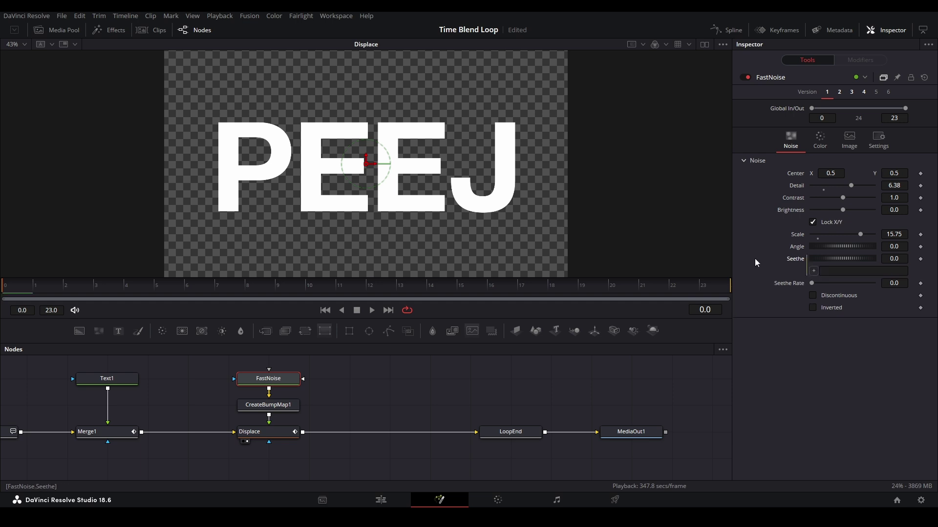
click(828, 271)
text(TIME/30)
key(Return)
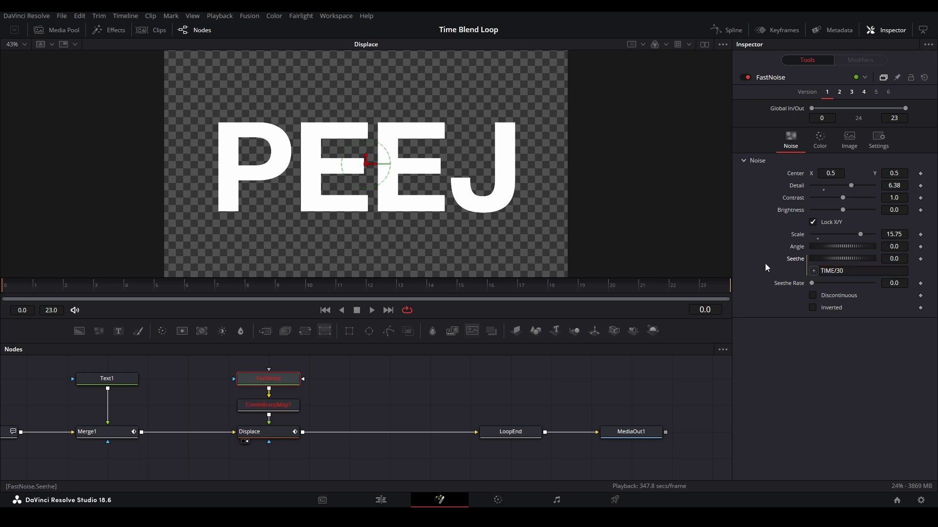
click(831, 271)
key(Return)
Step: Preview FastNoise's seething animation in the viewer, and show Displace's output again
key(1)
key(space)
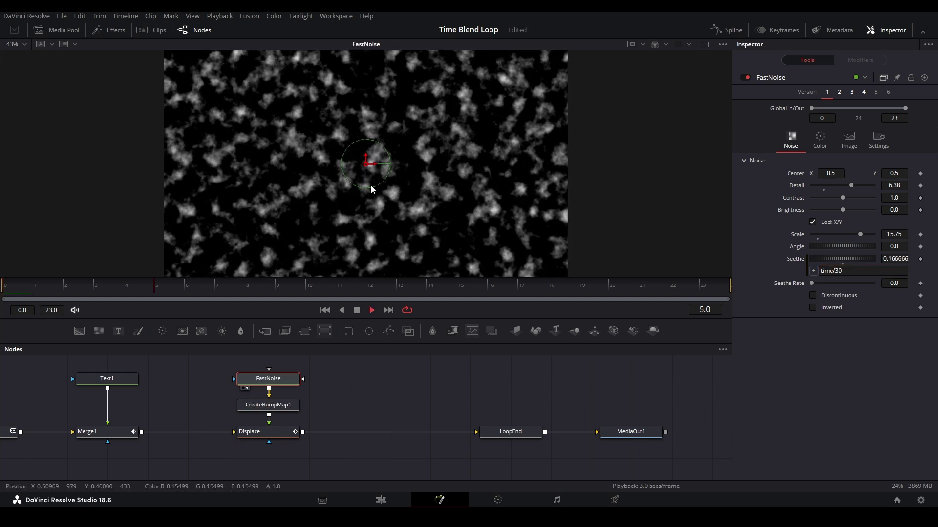
click(251, 432)
key(1)
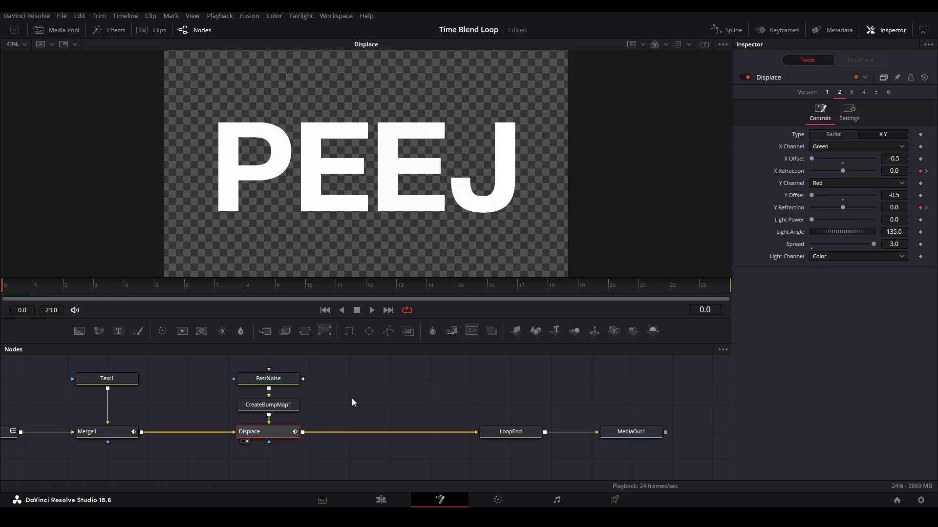
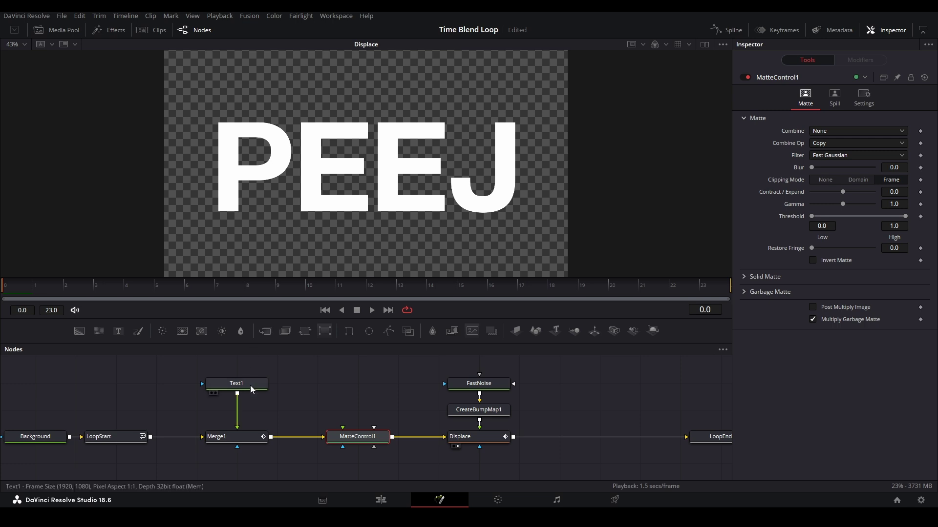
Step: Duplicate the FastNoise node above MatteControl1 and connect the copy to MatteControl1's garbage matte input
click(459, 386)
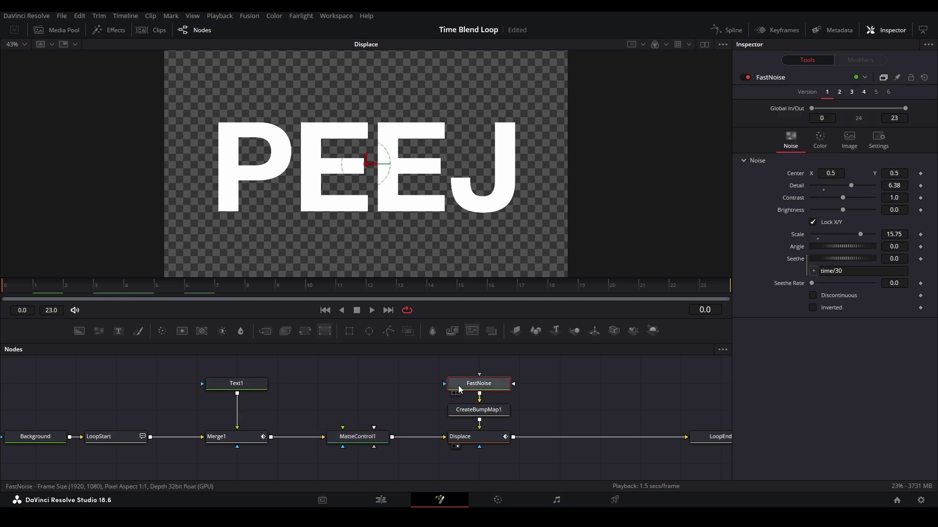
key(ctrl+c)
click(349, 391)
key(ctrl+v)
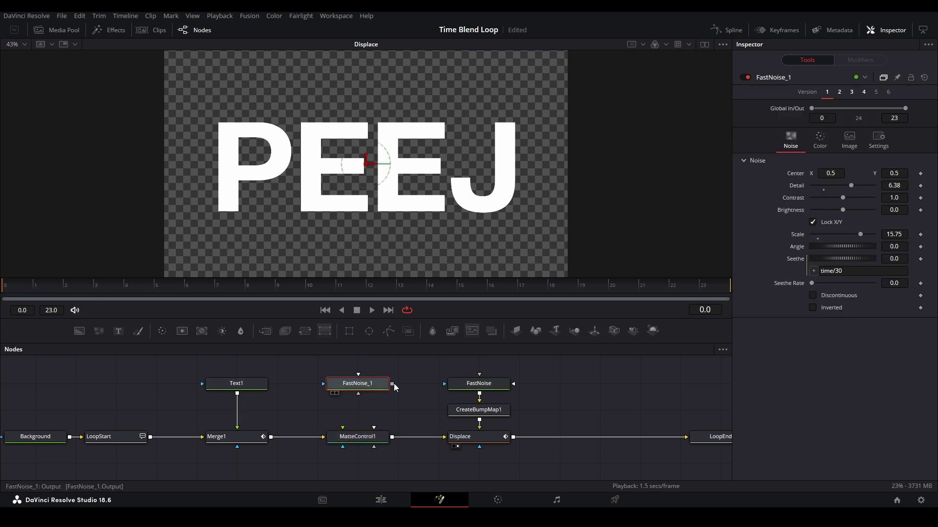
drag(392, 384, 359, 442)
click(388, 464)
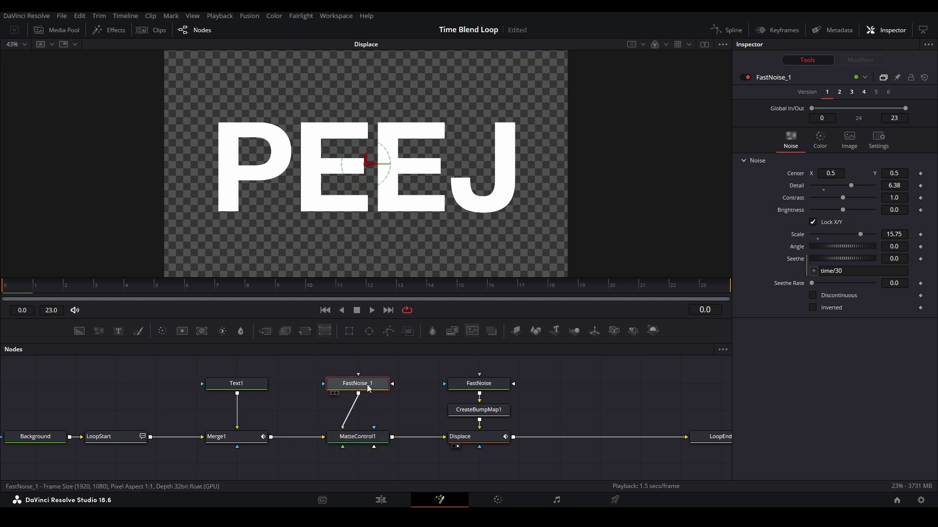
Step: Display FastNoise_1 in the viewer and set its Color 1 red, green, blue and alpha to 0
key(2)
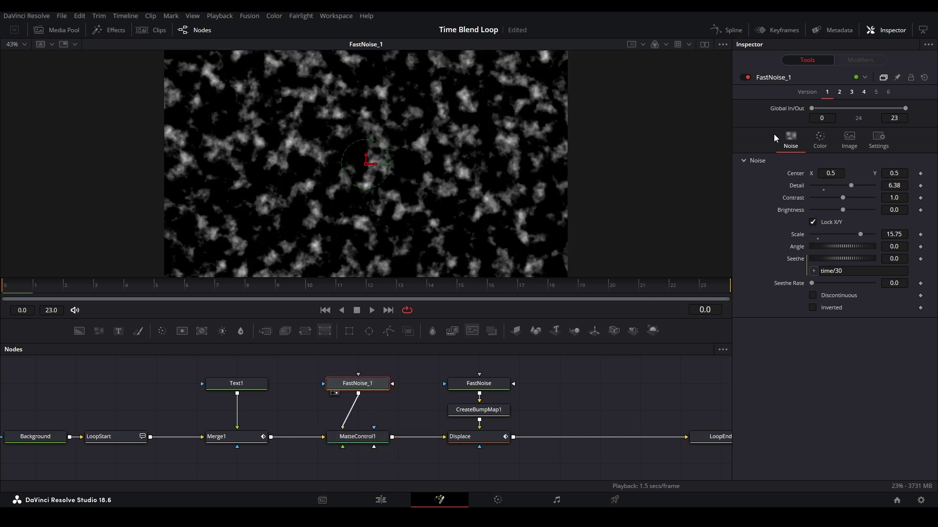
click(824, 146)
click(895, 205)
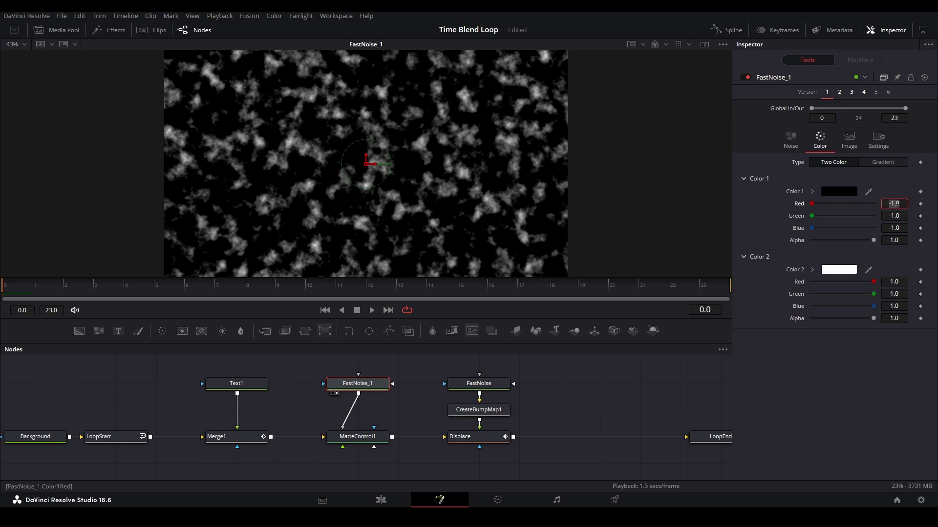
text(0)
key(Tab)
text(0)
key(Tab)
text(0)
key(Tab)
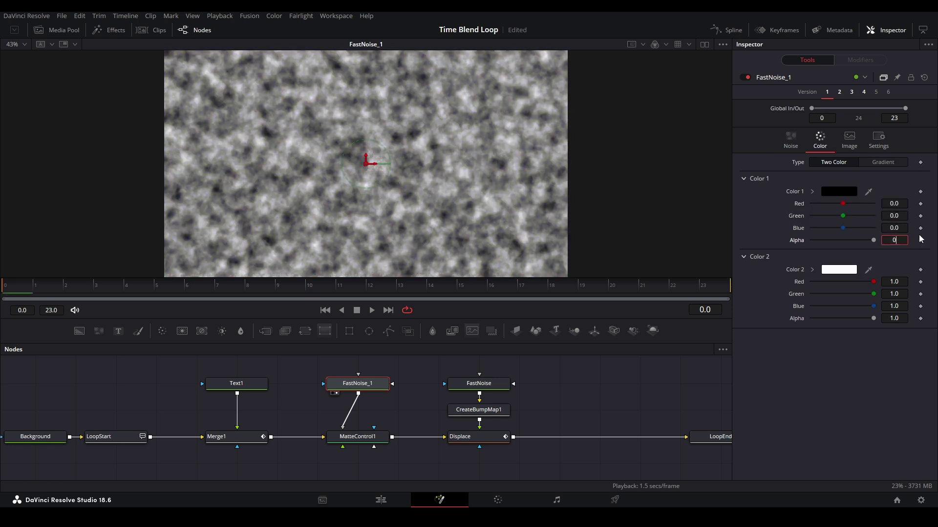
key(Tab)
Step: Raise FastNoise_1's Contrast to 5.0 and lower its Brightness to -1.0
click(791, 139)
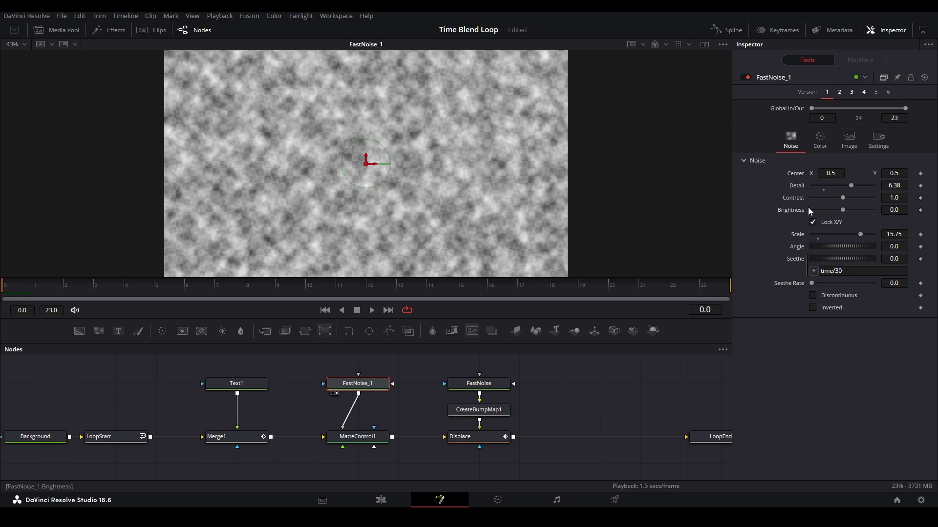
drag(842, 198, 875, 198)
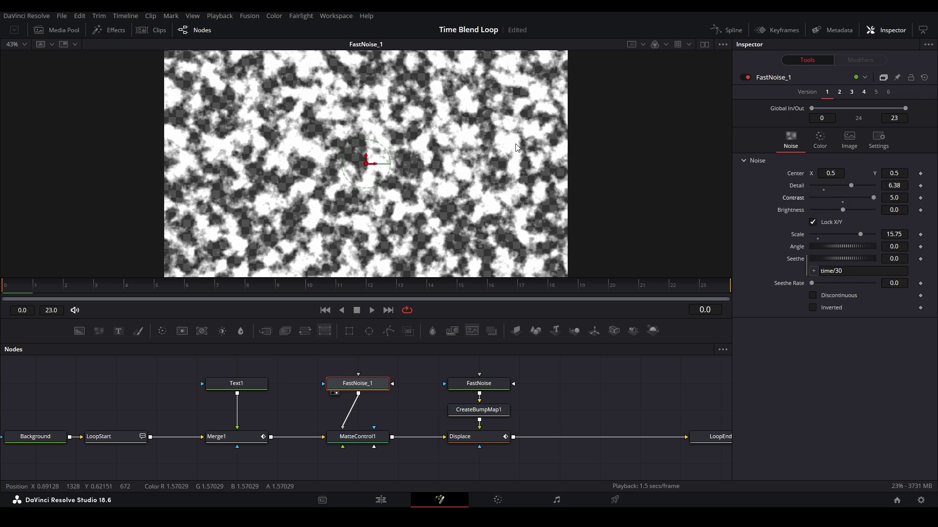
drag(844, 209, 812, 210)
Step: Switch FastNoise_1's color type to Gradient and set the gradient Offset to about 0.514
click(820, 138)
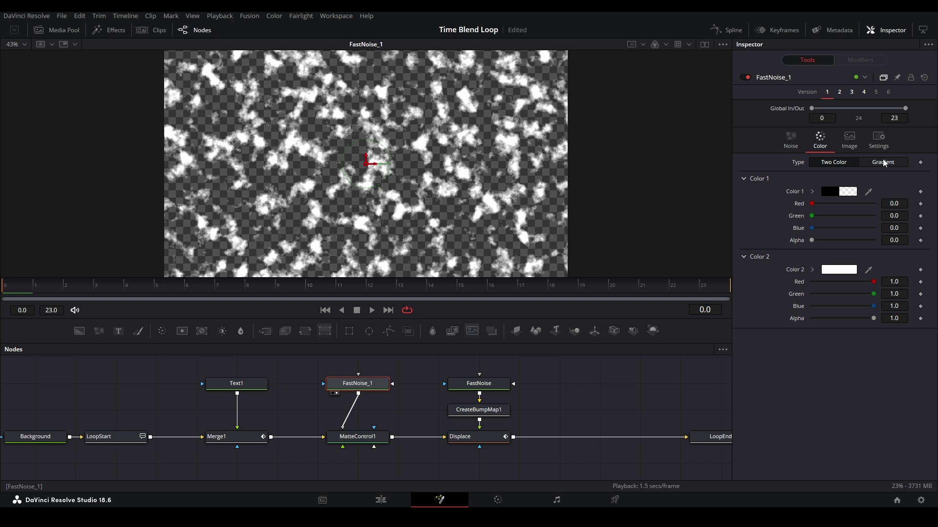
click(884, 162)
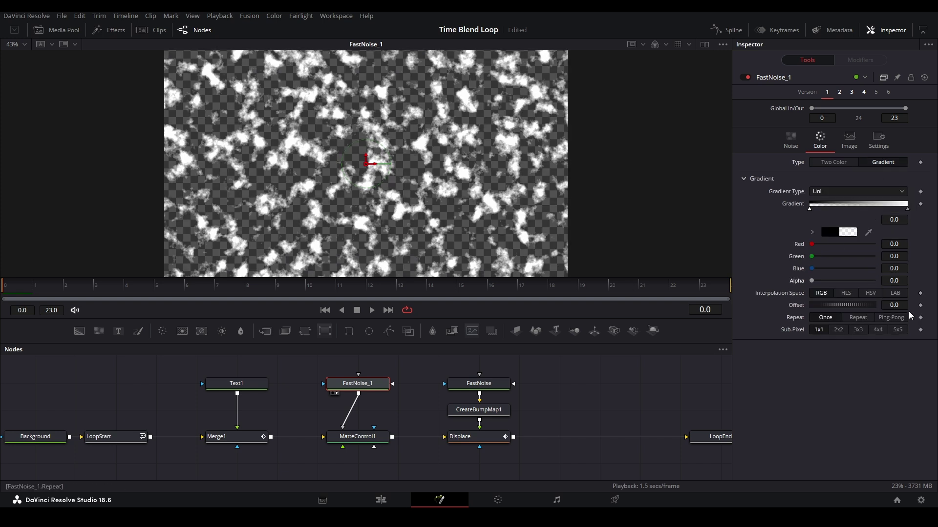
drag(894, 305, 919, 305)
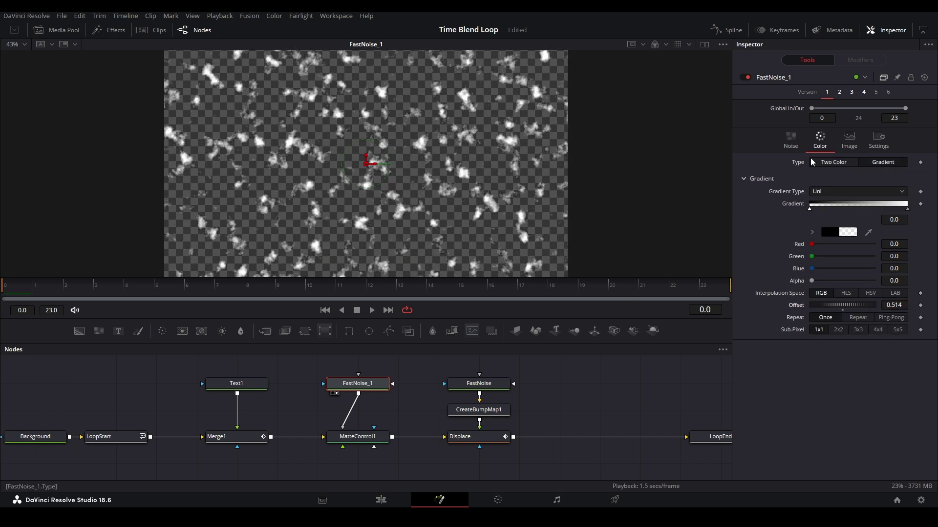
Step: Lower FastNoise_1's Detail to about 1.42 and reduce its gradient Offset to about 0.249
click(790, 141)
drag(836, 183, 822, 180)
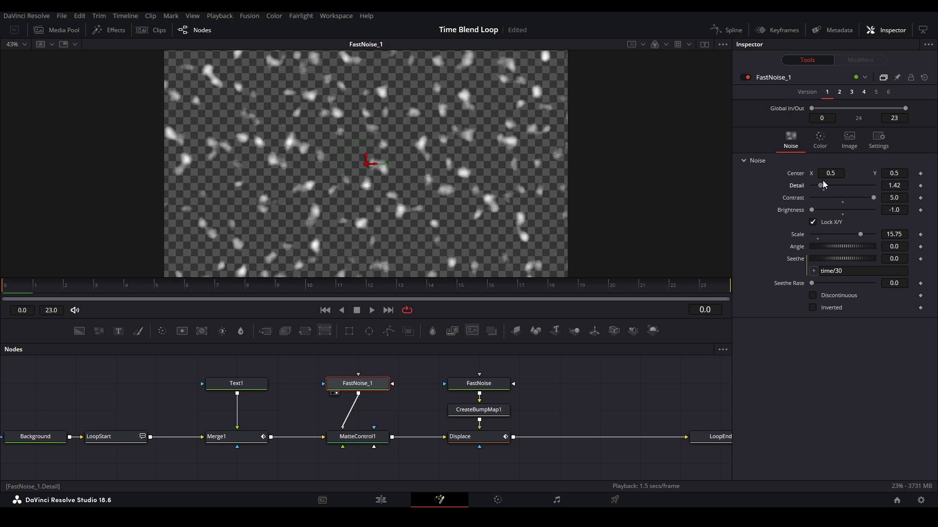
click(824, 140)
drag(894, 305, 786, 306)
Step: Try the expression time/10 on FastNoise_1's Seethe and preview the noise animation from frame 0
key(space)
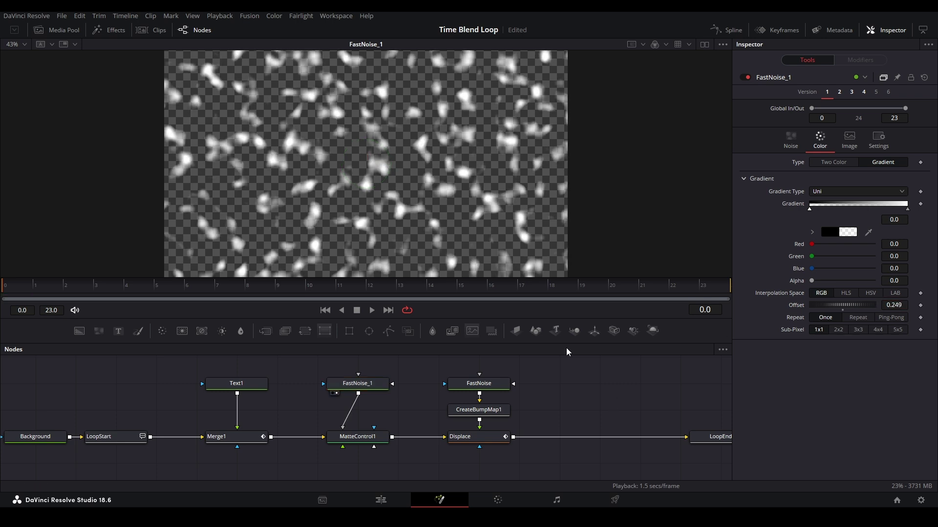
click(786, 140)
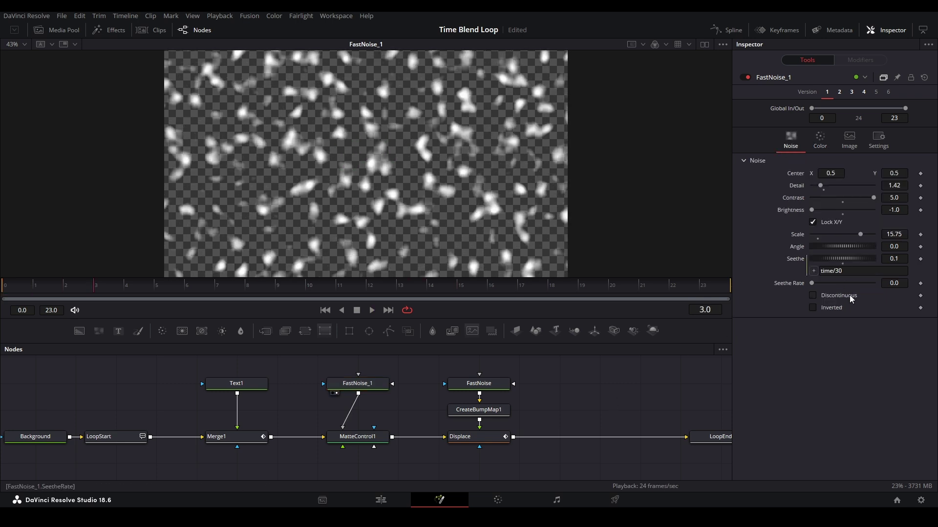
click(836, 271)
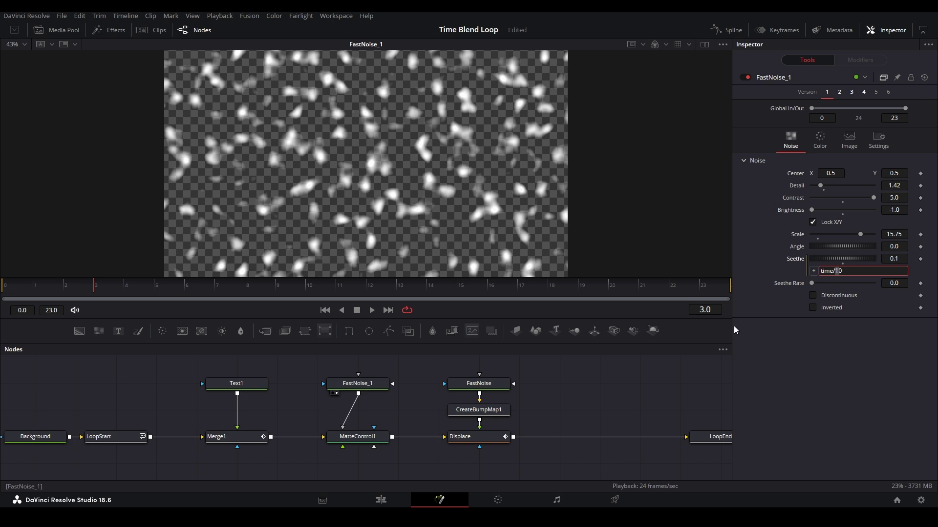
drag(440, 286, 3, 274)
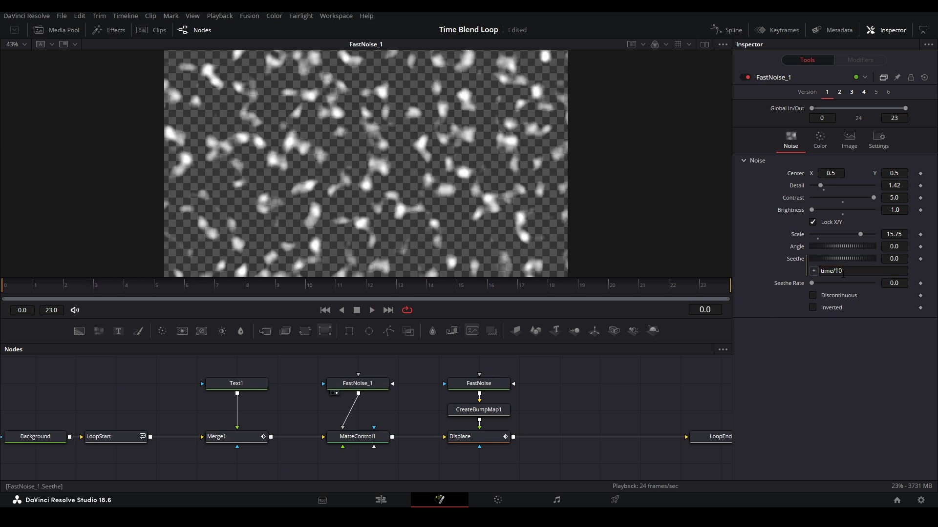
Step: Set FastNoise_1's Seethe expression to time/20 and play back the noise animation
drag(843, 271, 834, 327)
text(20)
key(Return)
key(space)
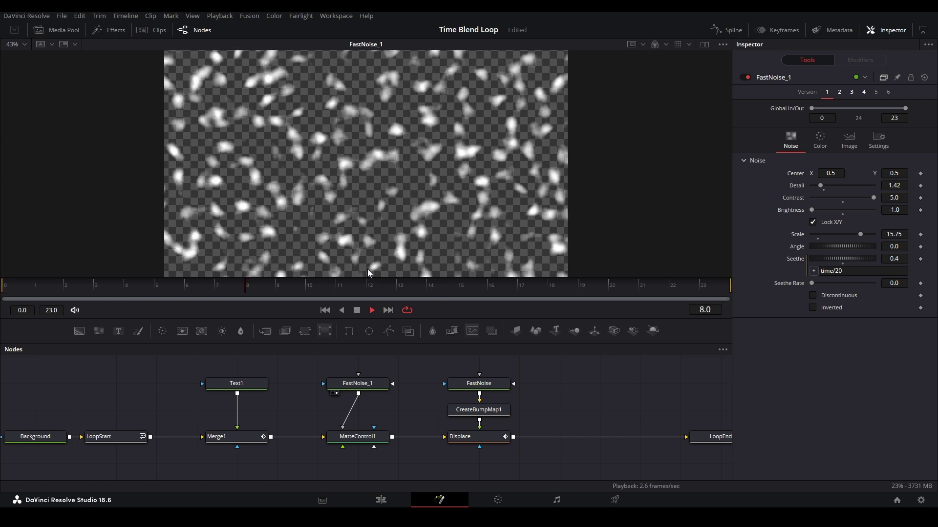
key(space)
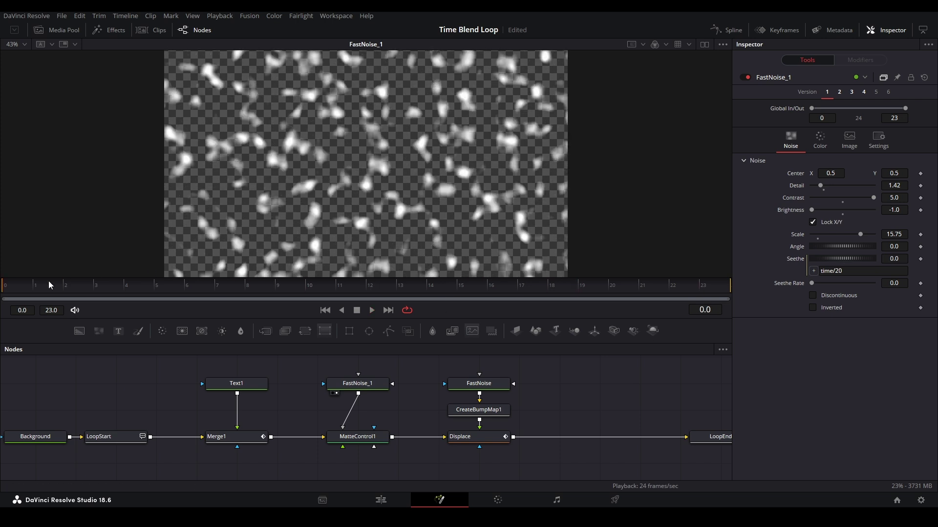
Step: Show MatteControl1's output and animate its Blend, adding a keyframe at frame 0 and a value of 0.25 at frame 1
click(351, 440)
key(1)
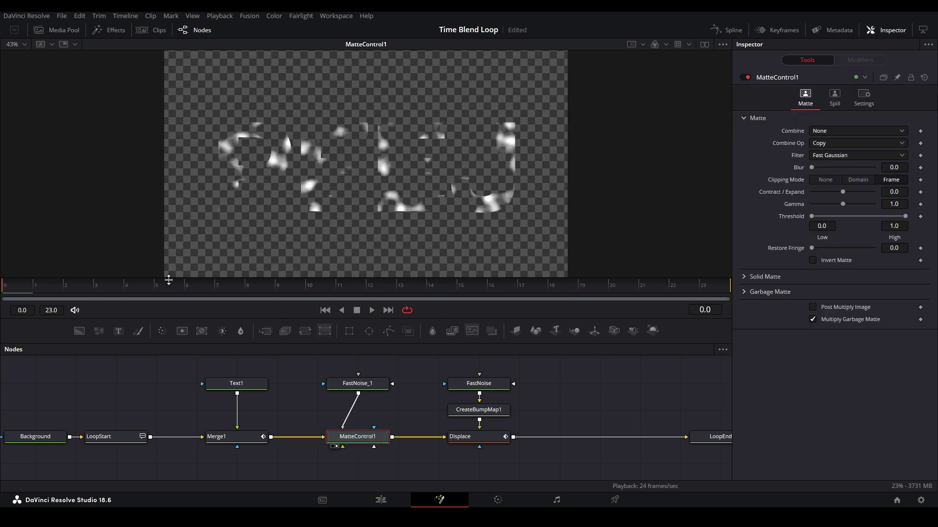
click(867, 108)
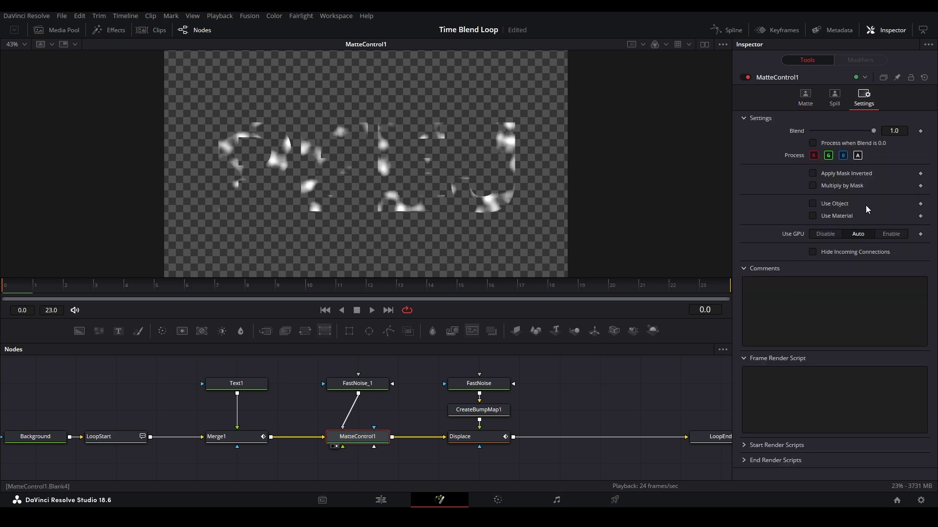
click(920, 131)
key(Right)
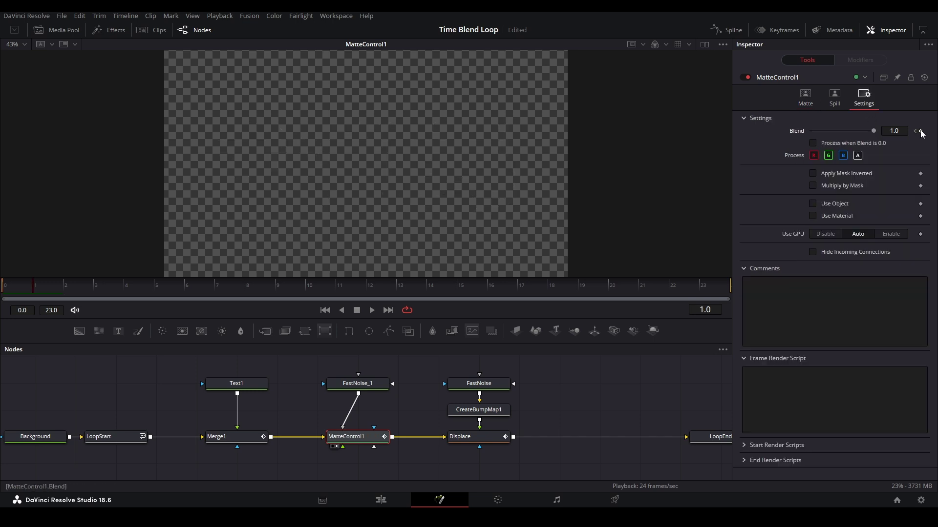
click(903, 131)
text(.25)
key(Tab)
Step: Set MatteControl1's Blend keyframe at frame 0 to 0.0 and go to the keyframe at frame 1
click(915, 131)
drag(873, 130, 713, 128)
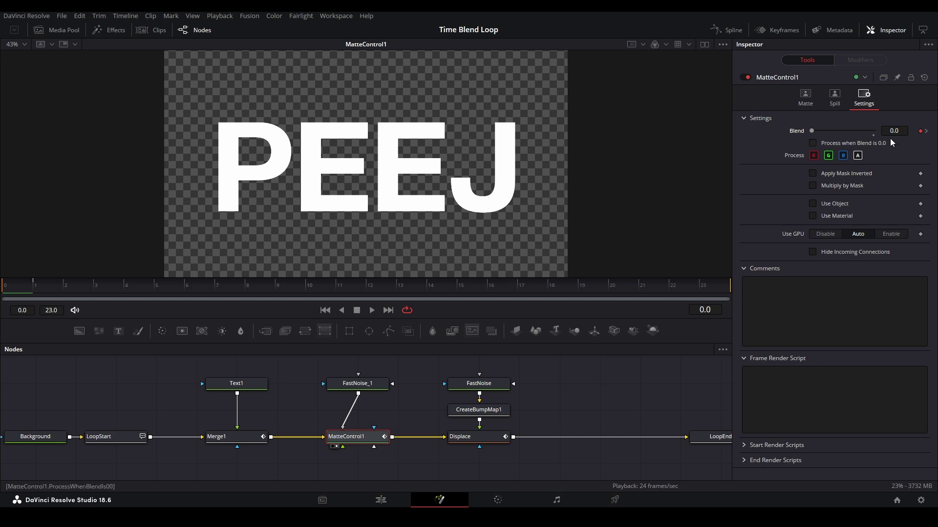
click(926, 131)
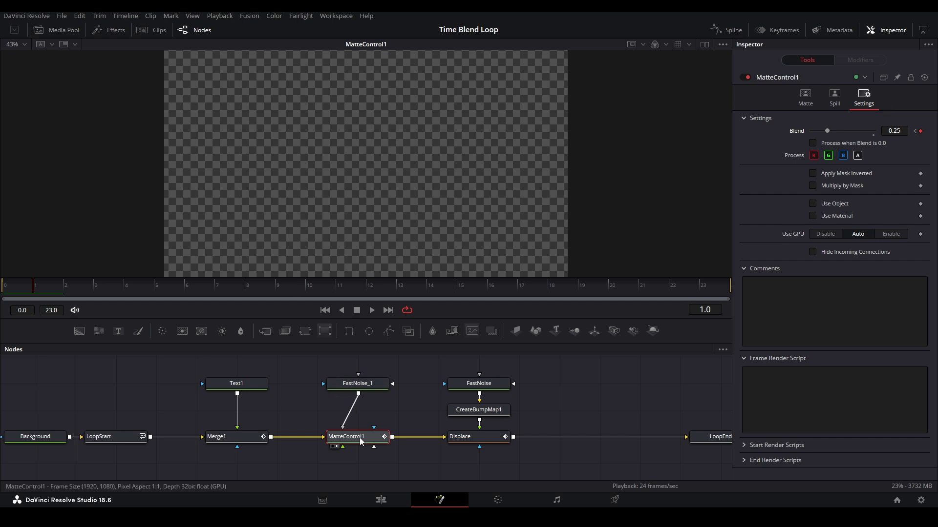
Step: Examine MatteControl1's Garbage Matte settings, including Invert, and collapse them again
click(815, 99)
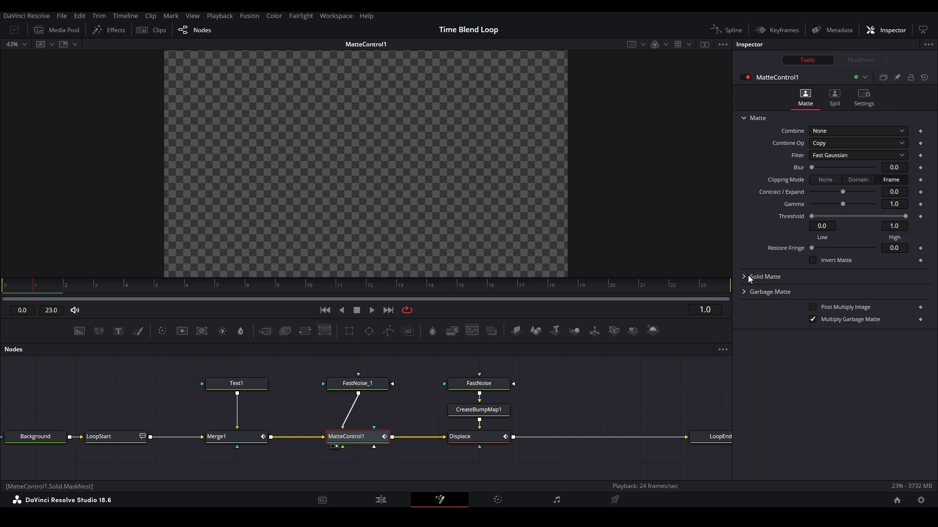
click(747, 292)
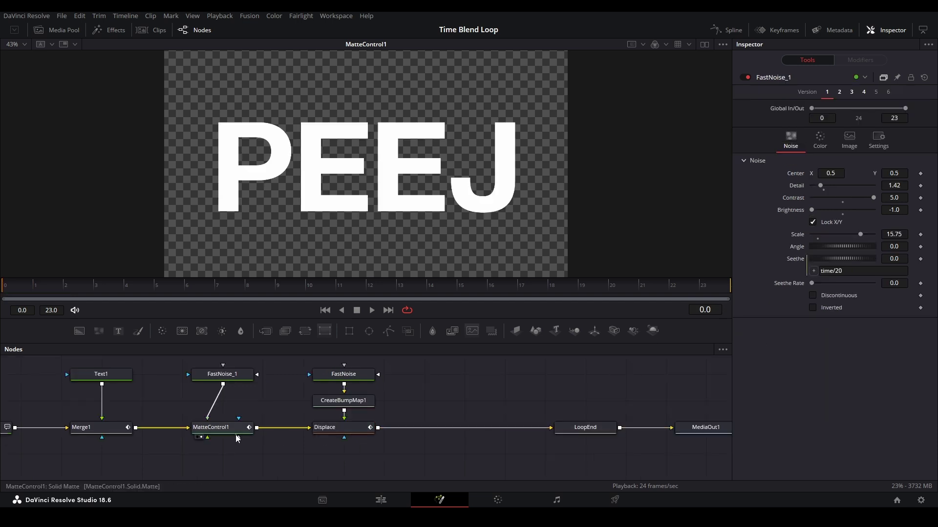
click(225, 430)
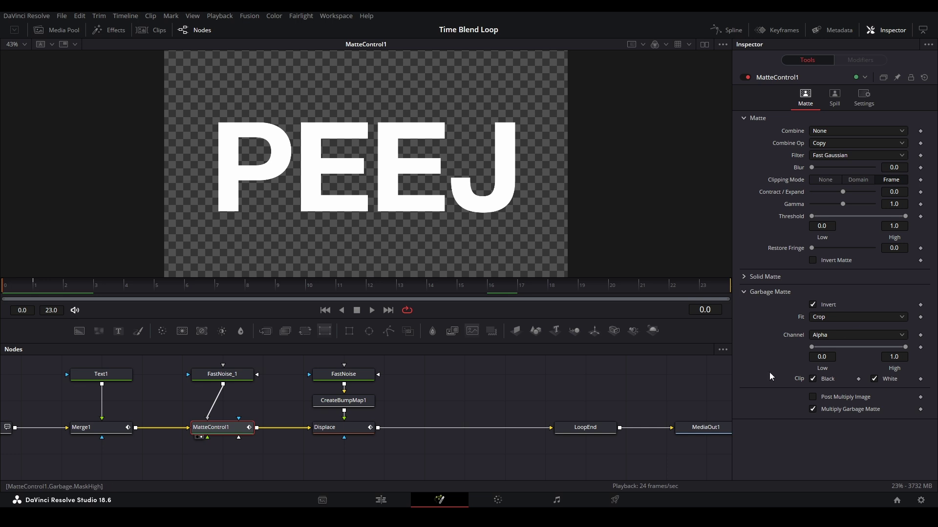
click(744, 291)
Step: Insert a Transform node between Displace and LoopEnd
scroll(267, 399, left, 3)
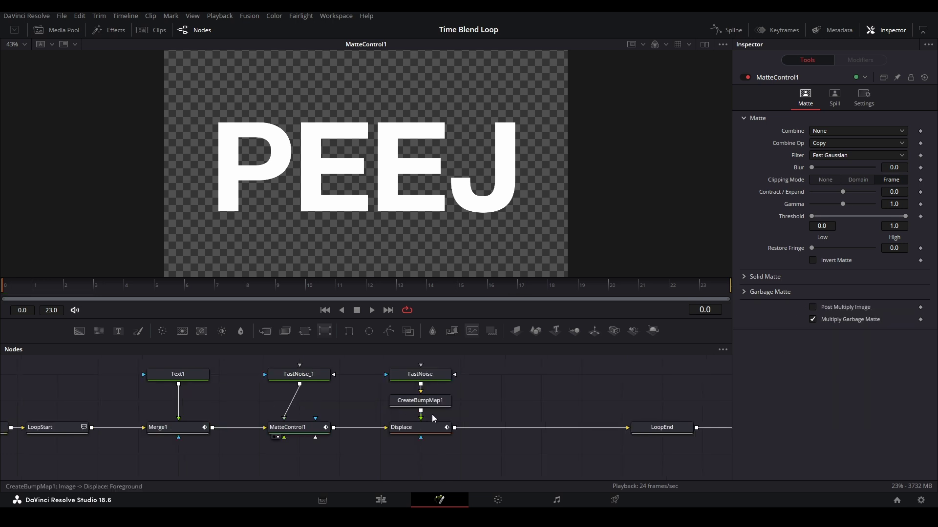
scroll(383, 396, right, 5)
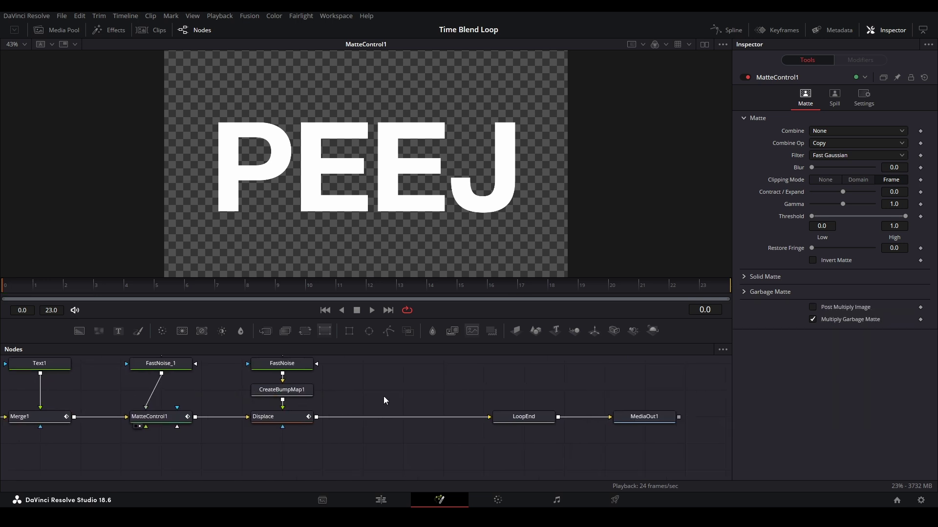
click(285, 424)
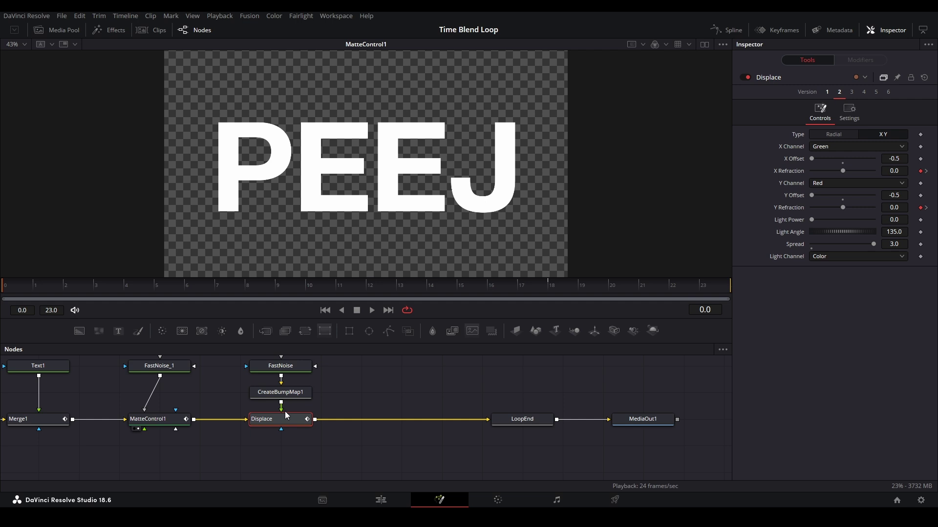
click(307, 327)
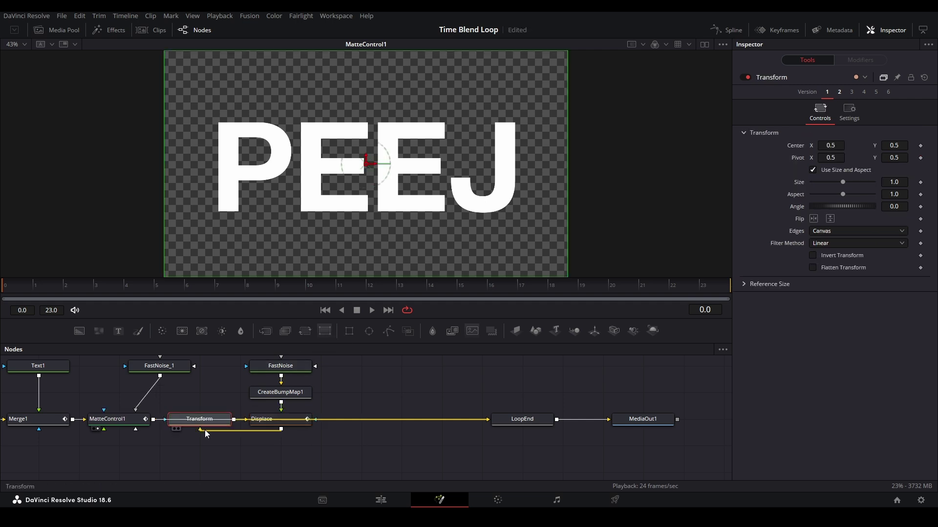
drag(110, 419, 150, 419)
click(393, 421)
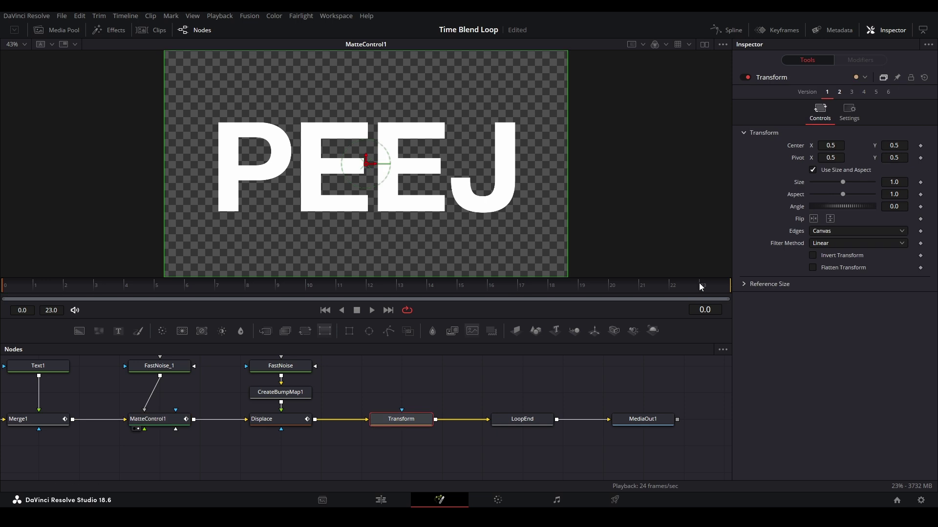
Step: Set the Transform node's Size to 1.01
click(904, 183)
text(1)
key(Return)
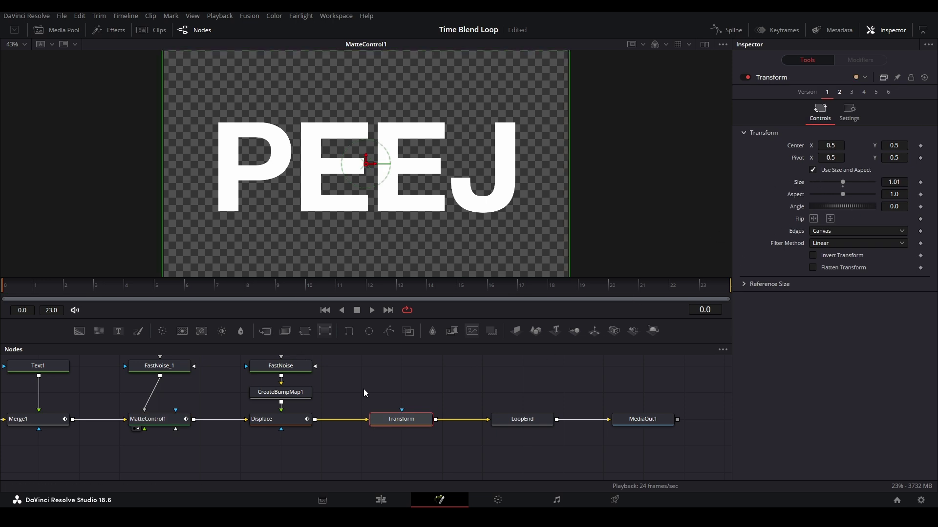
Step: Show LoopEnd's output in the viewer and reselect the Transform node
click(527, 419)
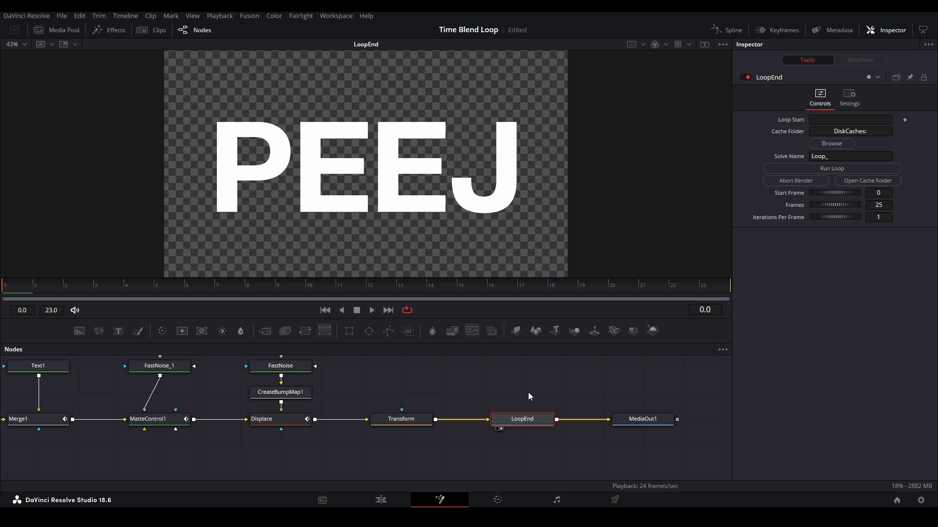
click(408, 420)
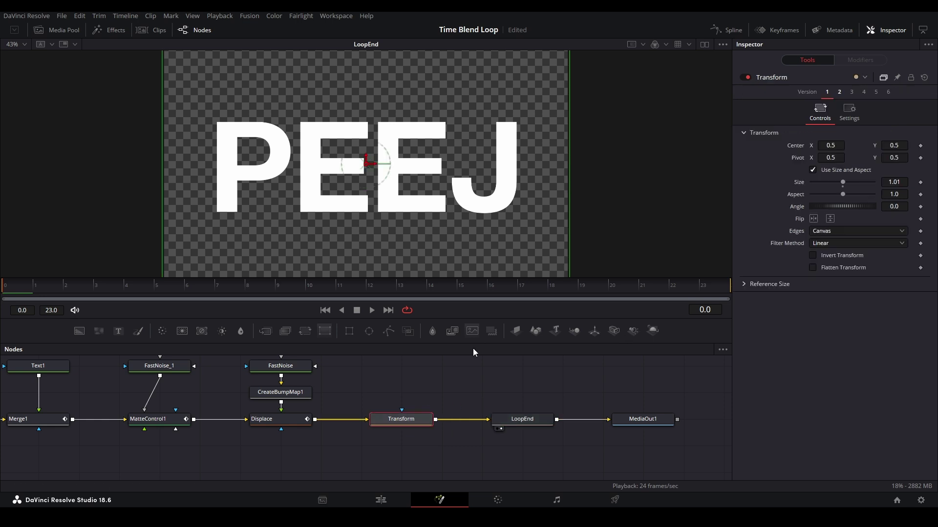
drag(462, 391, 581, 420)
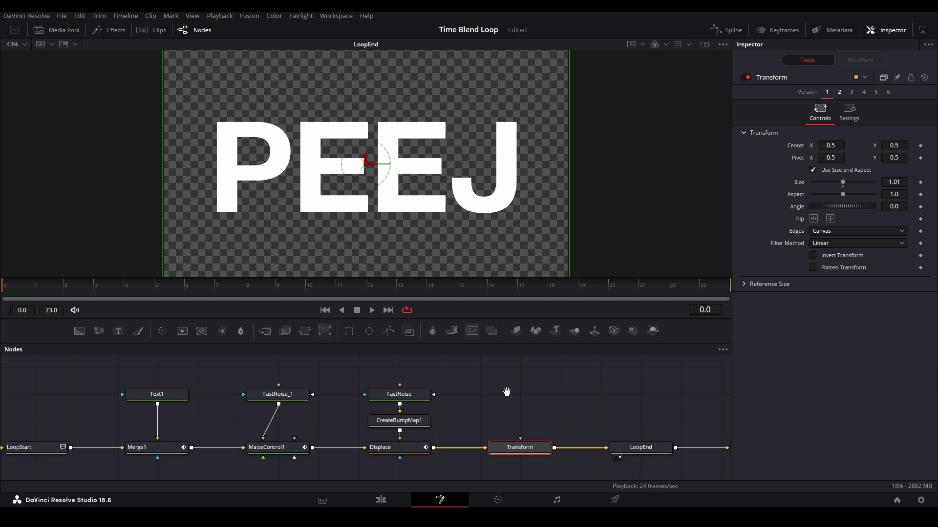
Step: Link the LoopStart node to LoopEnd's Loop Start setting
drag(506, 392, 508, 378)
scroll(508, 379, down, 3)
click(546, 378)
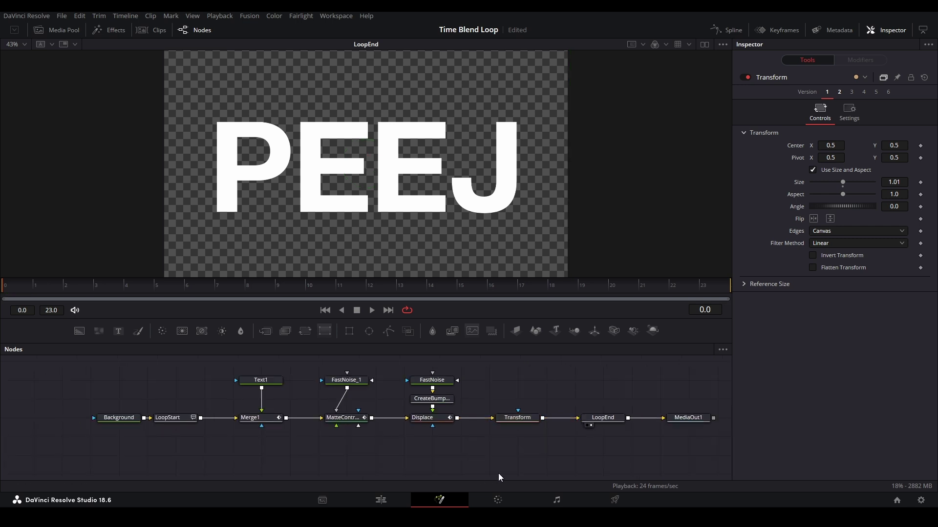
click(616, 419)
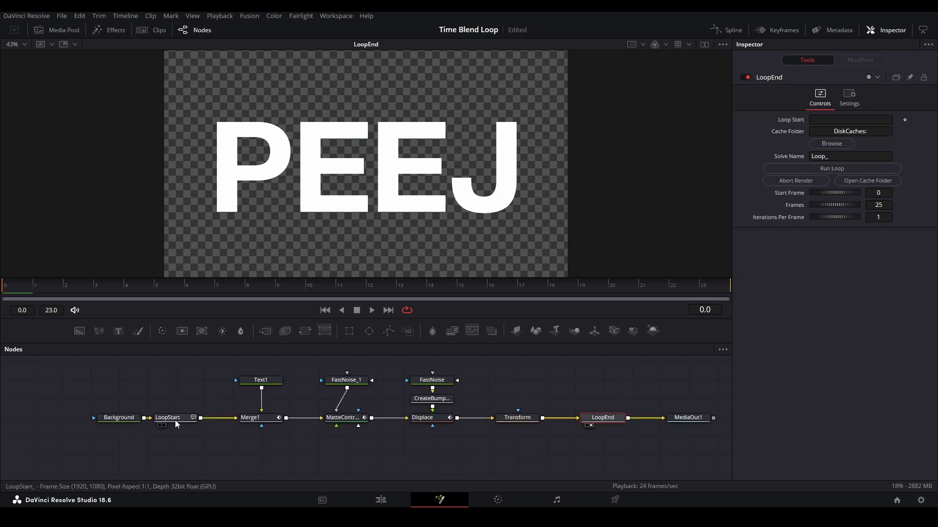
drag(174, 421, 833, 121)
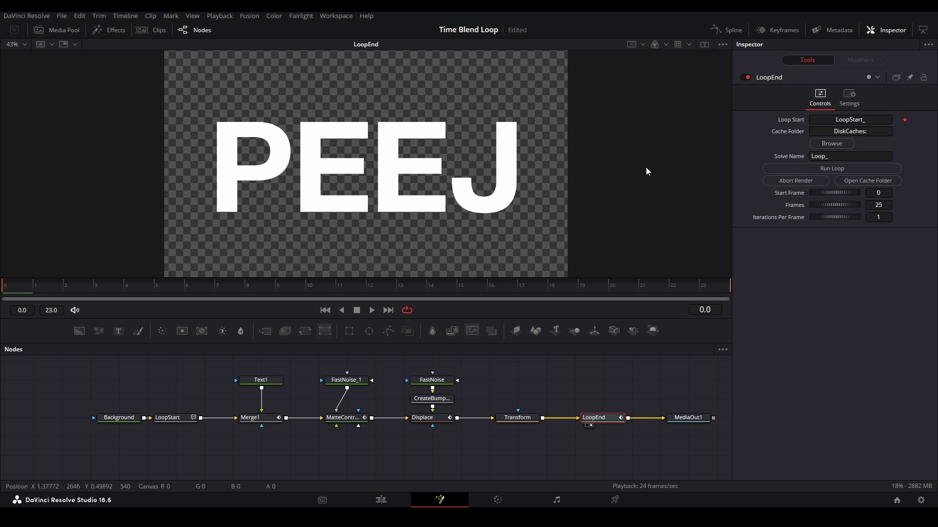
Step: Set LoopEnd's cache folder to "Tut Test 2" inside the loop caches folder
click(831, 144)
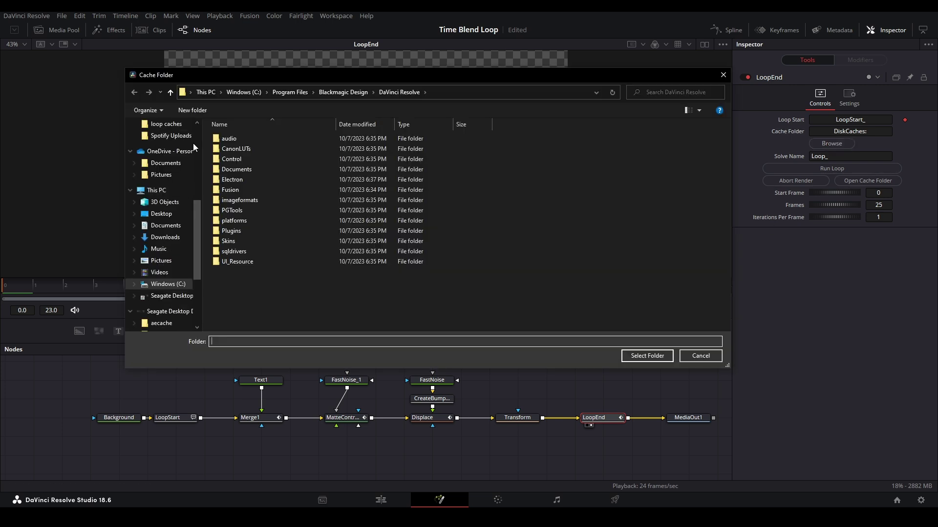
scroll(154, 171, up, 1)
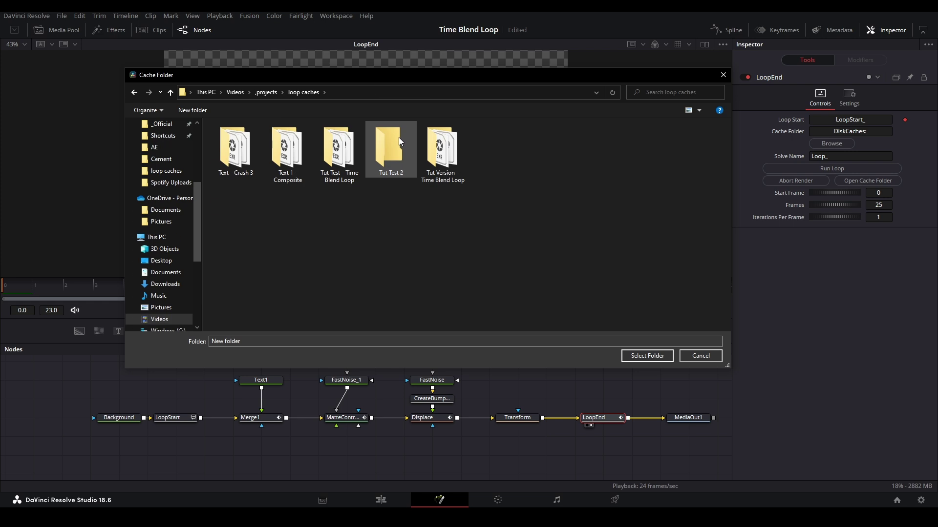
click(398, 137)
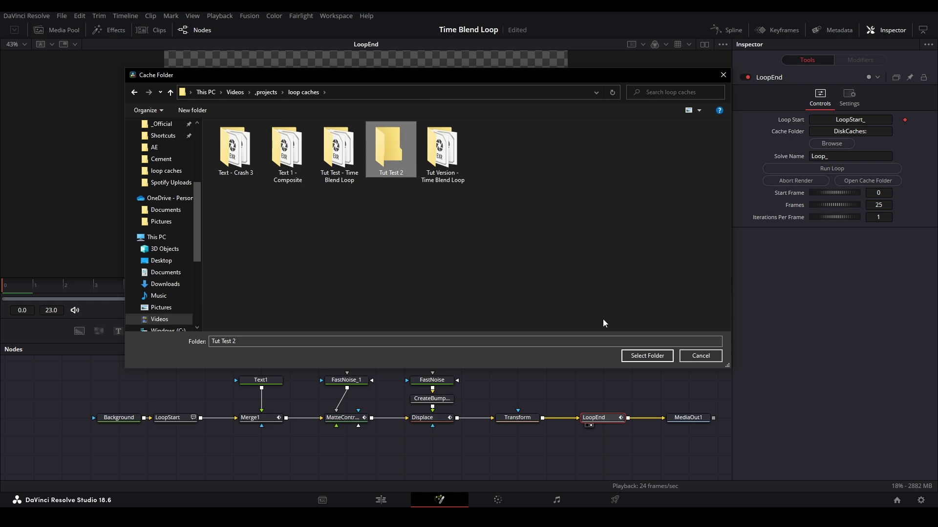
click(647, 355)
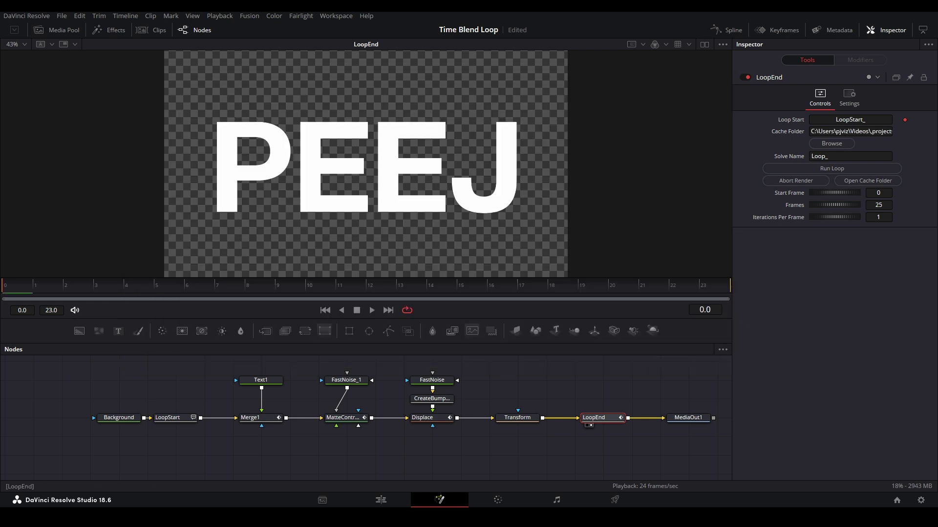
Step: Set LoopEnd's Frames to 24 and run the loop
click(885, 205)
key(Return)
click(828, 174)
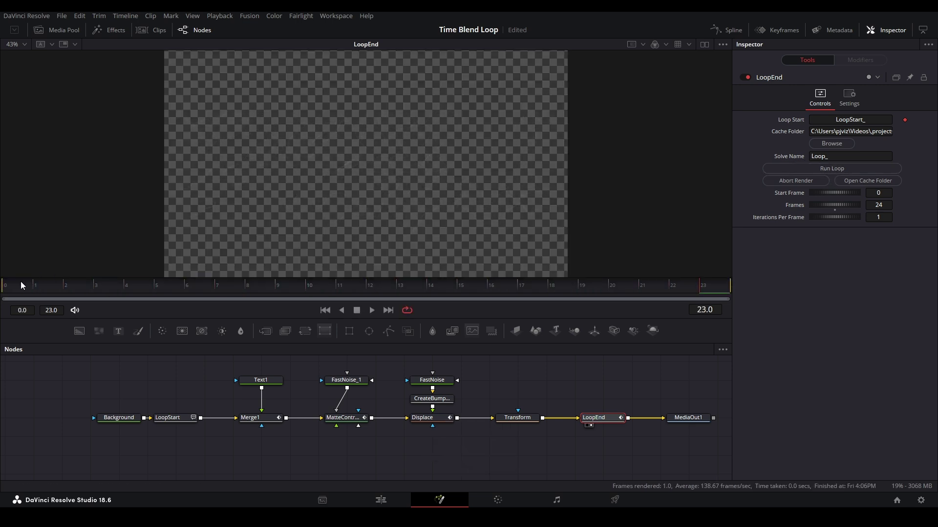
Step: Play back the cached loop from frame 0 and examine FastNoise_1's noise settings
click(20, 282)
key(space)
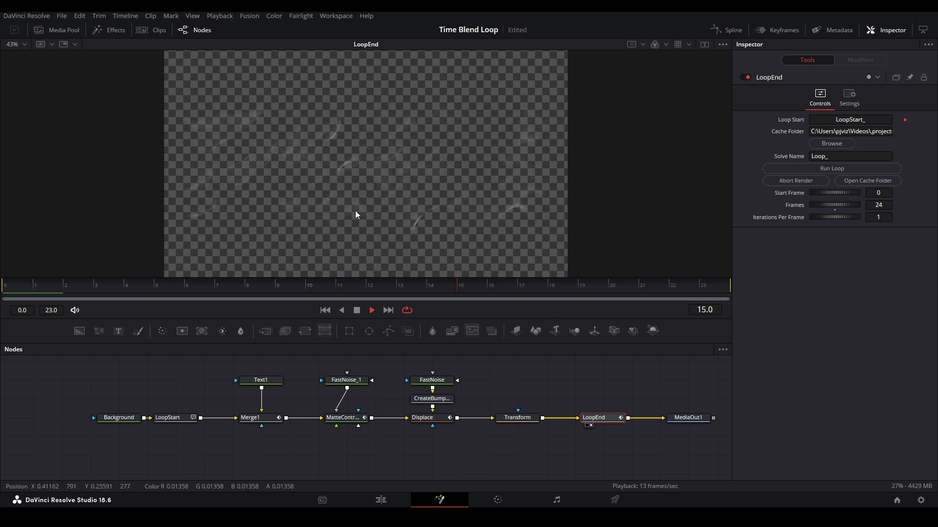
drag(228, 285, 54, 310)
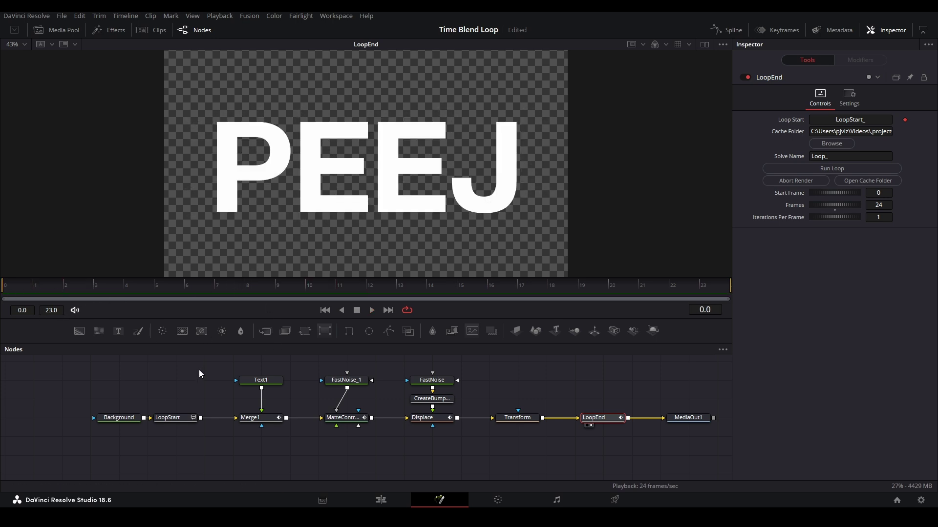
click(361, 382)
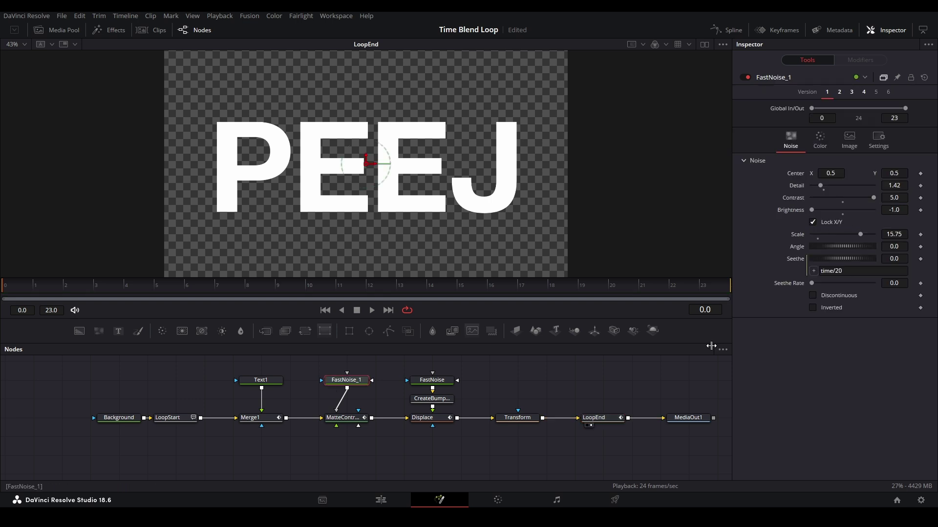
click(596, 417)
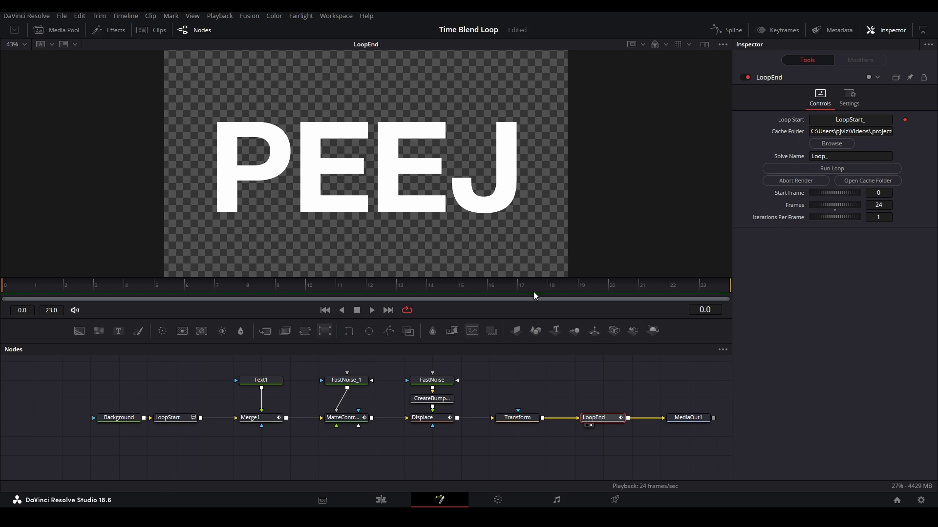
key(space)
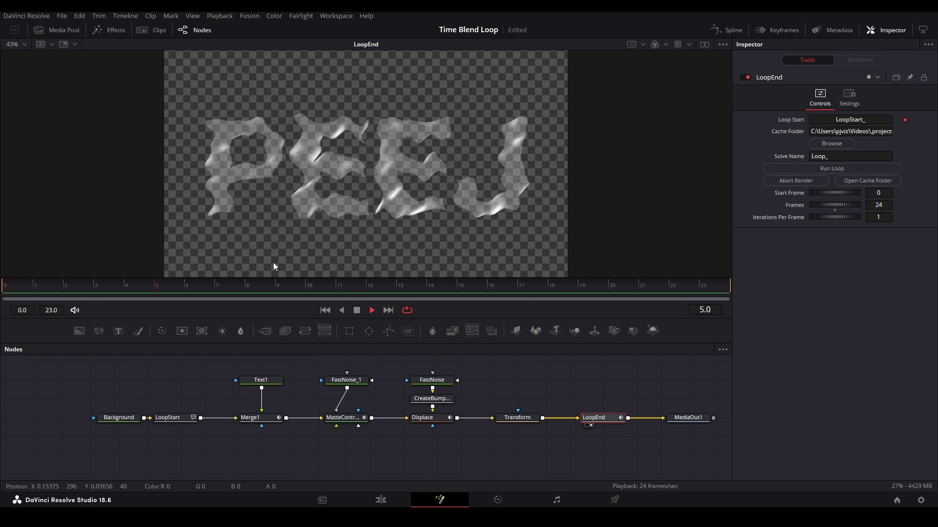
key(space)
drag(165, 287, 2, 287)
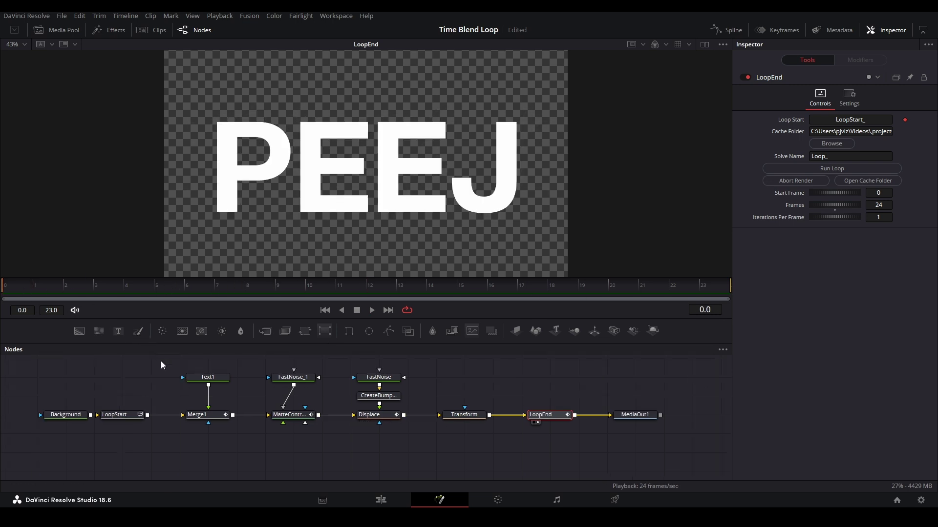
drag(179, 379, 203, 397)
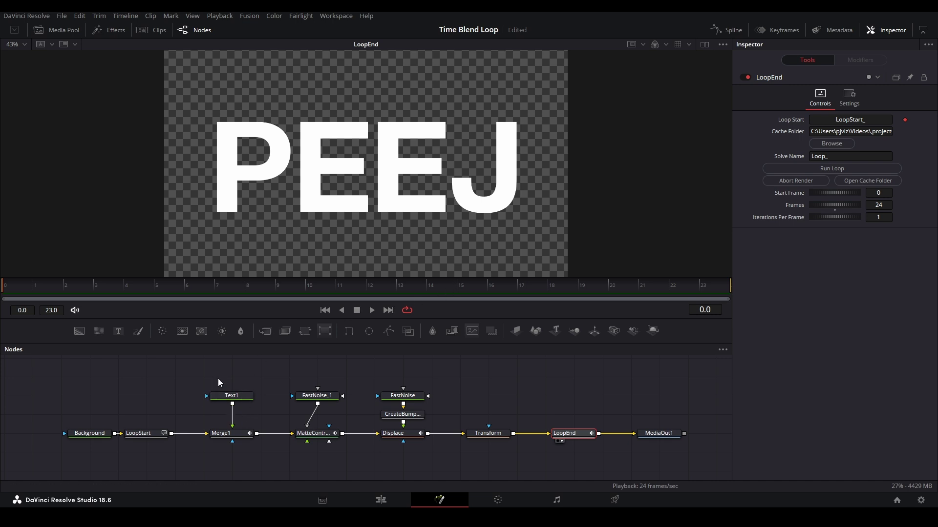
Step: Play the sample text animation at the start of the edit timeline, then reopen the PEEJ composition in Fusion
click(391, 497)
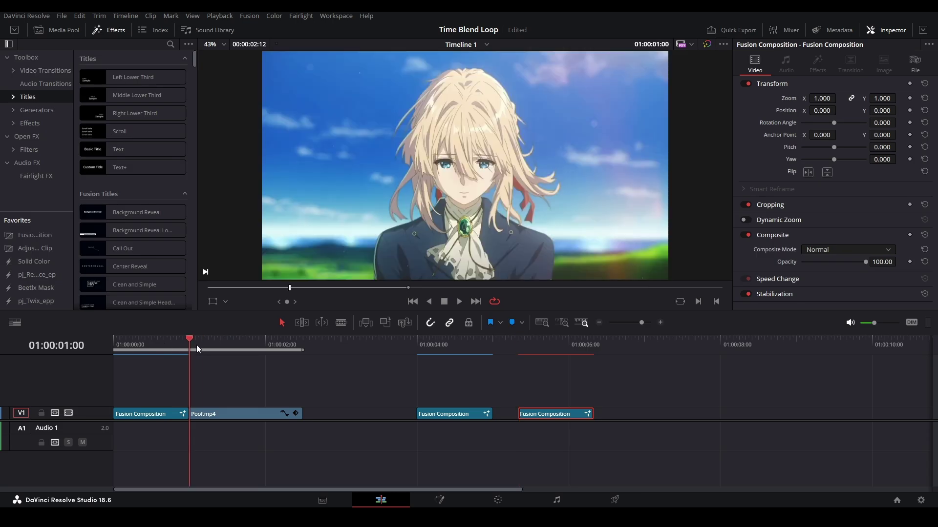
key(space)
key(space)
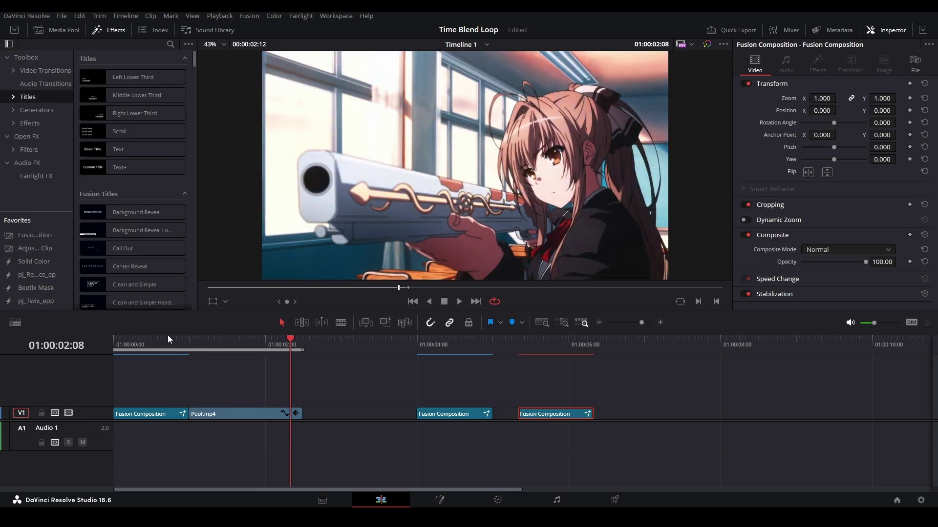
click(114, 342)
key(space)
key(space)
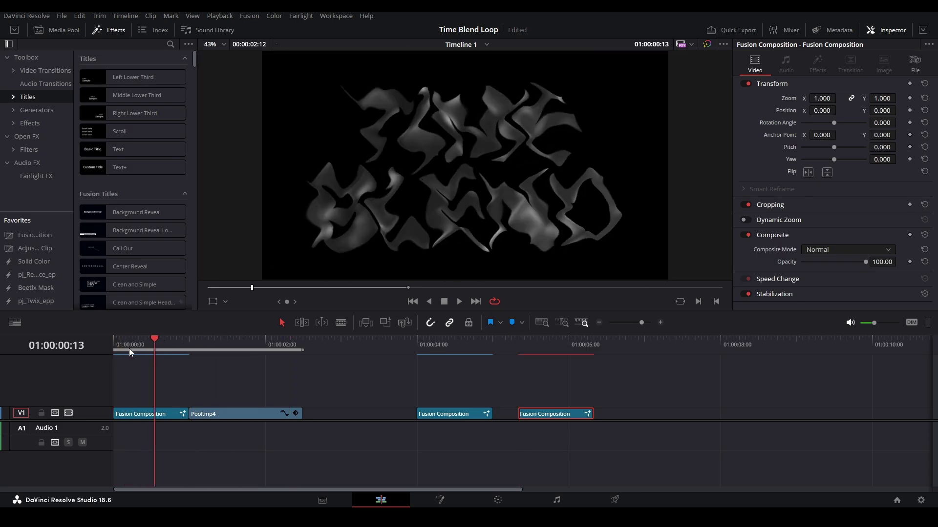
click(114, 346)
key(space)
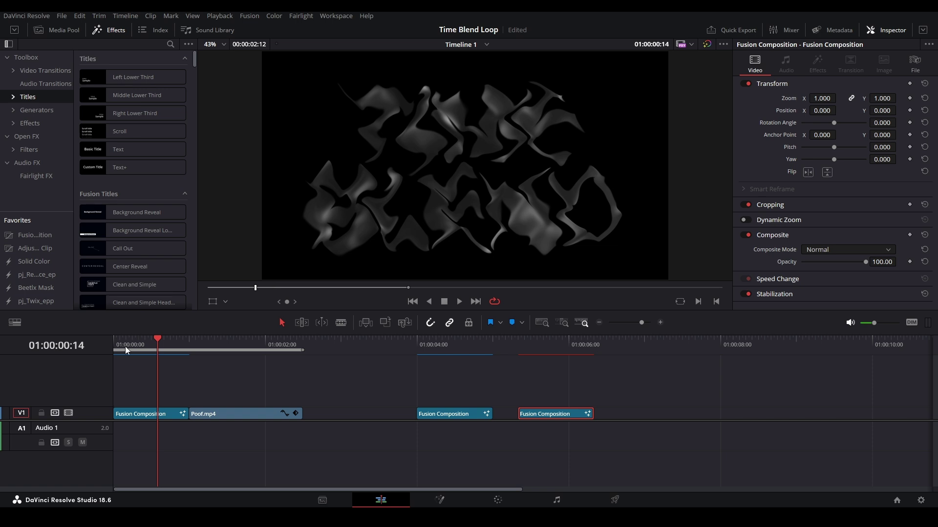
click(527, 343)
key(shift+5)
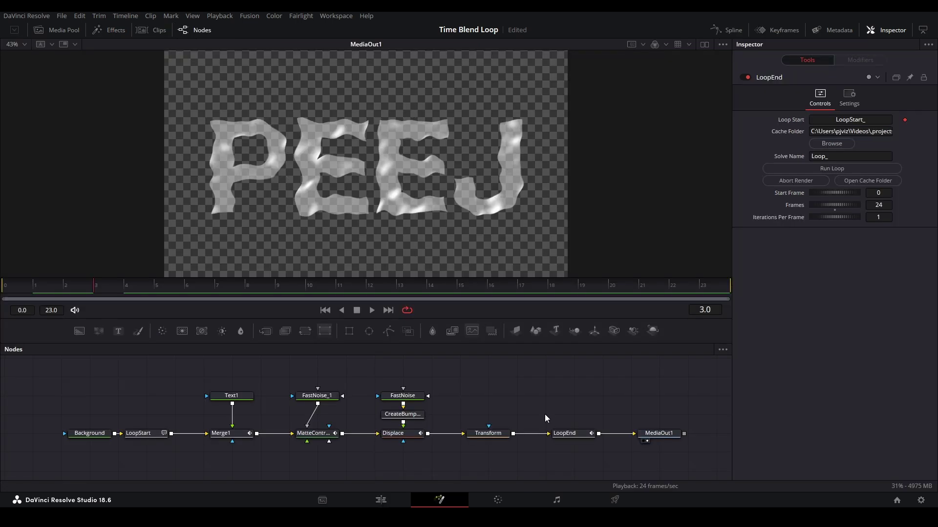
Step: Add a Rectangle mask node connected to Merge1's effect mask input
drag(506, 406, 484, 381)
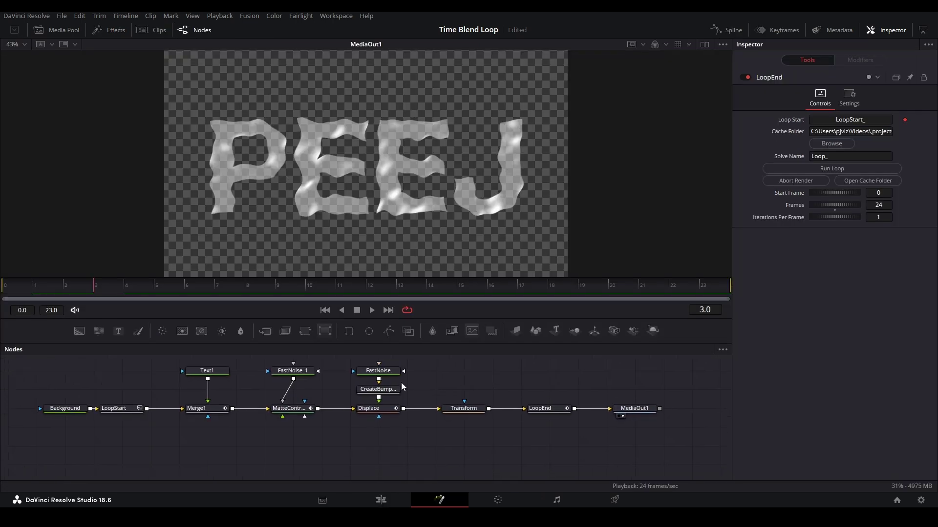
drag(360, 393, 370, 379)
scroll(369, 377, up, 1)
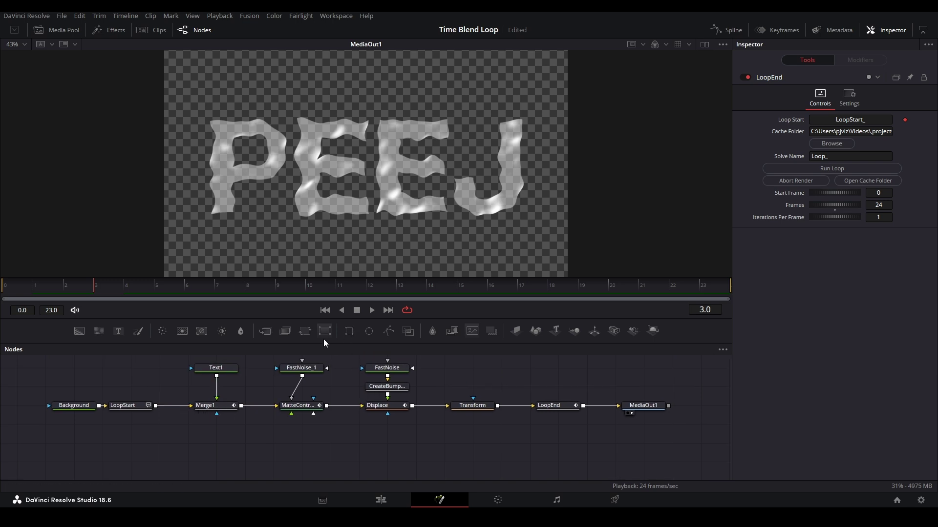
drag(348, 332, 221, 406)
Step: Switch Merge1 to version 2 and reset its Blend to the default 1.0
click(205, 405)
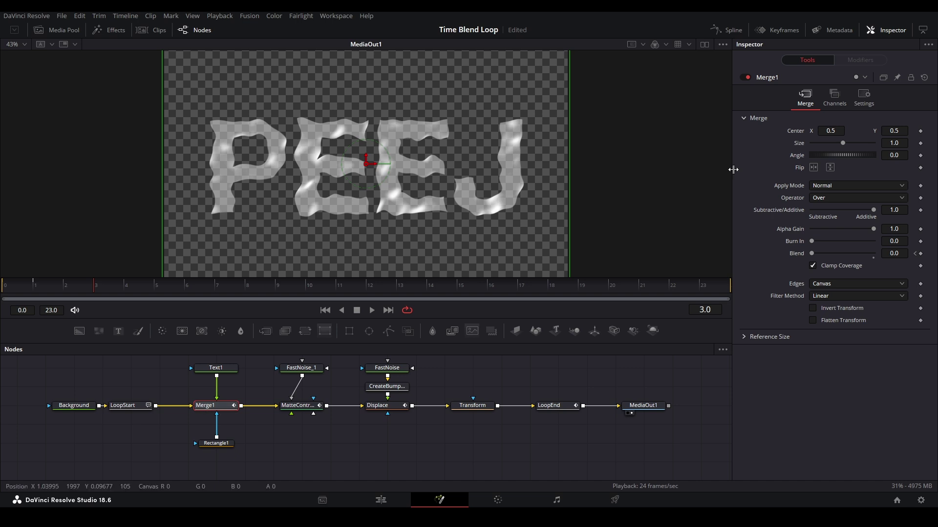
click(882, 79)
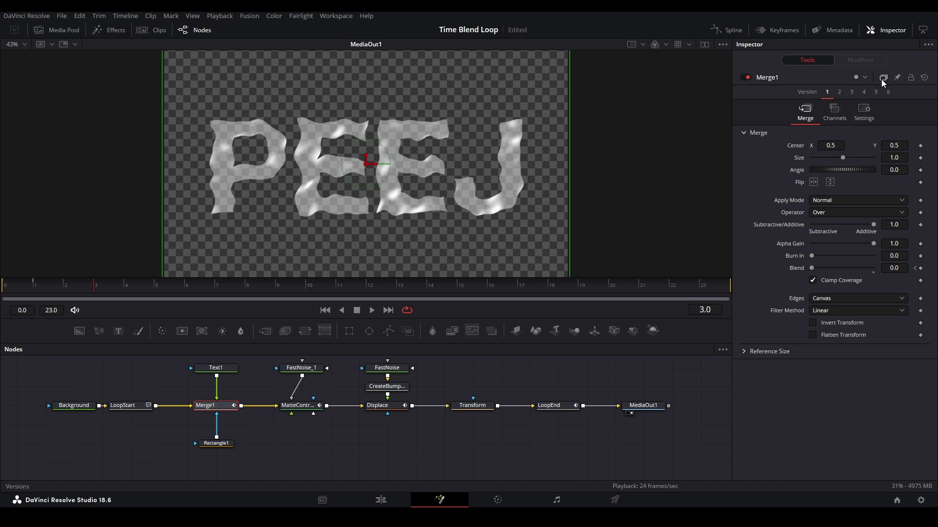
click(839, 91)
double_click(799, 269)
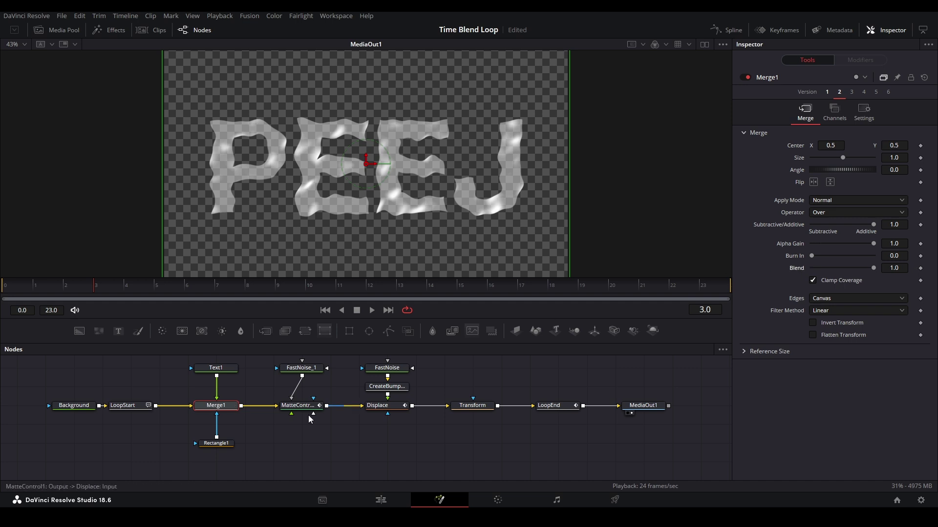
Step: View Rectangle1 at frame 0 and set its Height to 1.0 and Width to 0.25
click(216, 443)
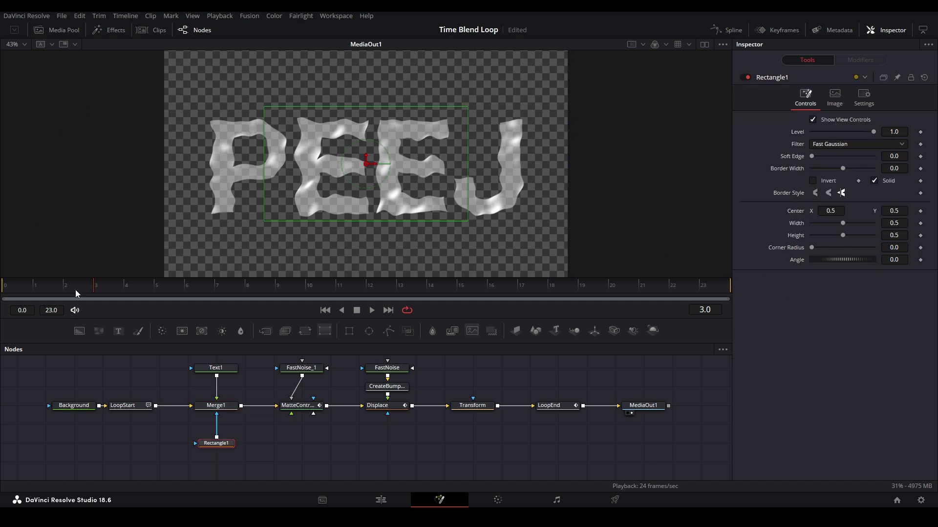
click(5, 287)
click(205, 449)
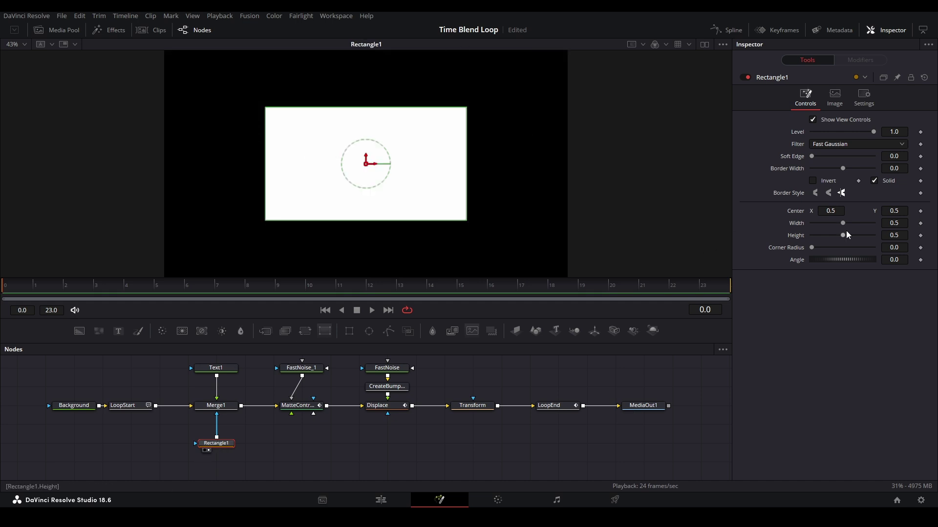
drag(843, 236, 875, 236)
click(894, 224)
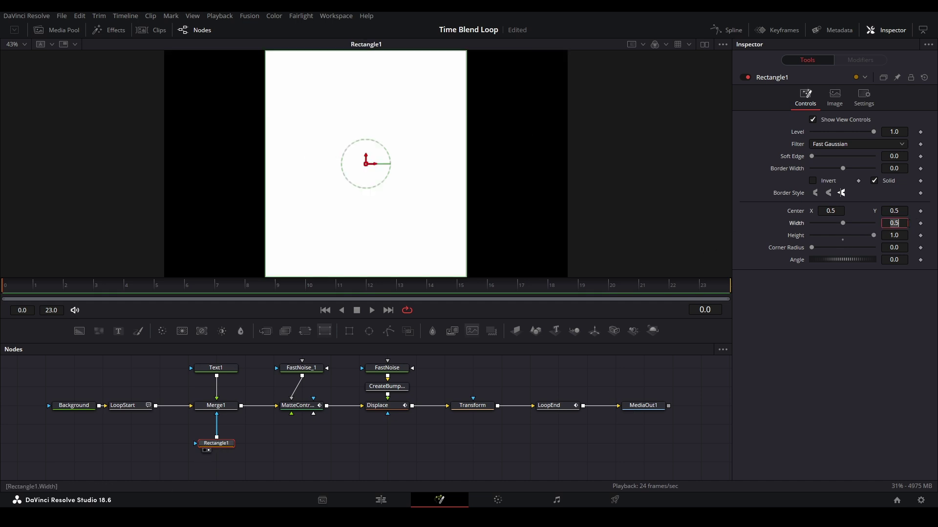
key(Return)
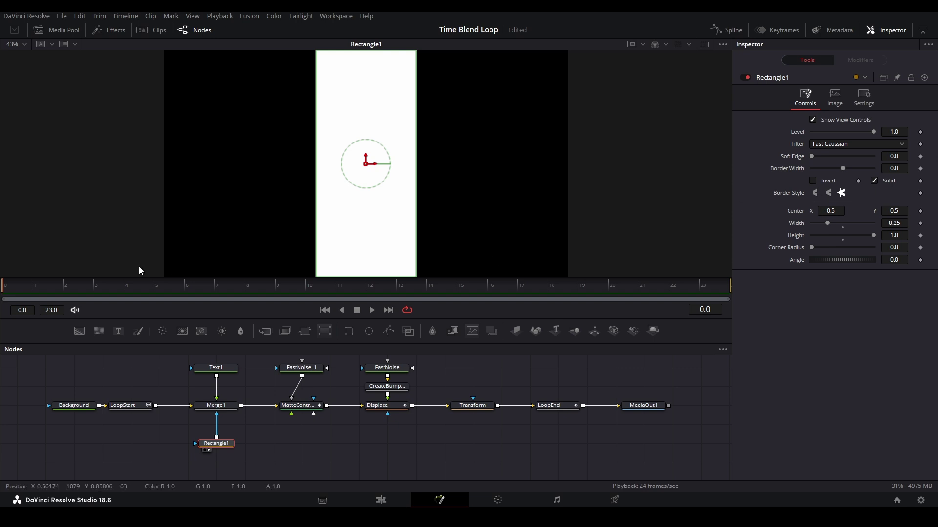
Step: Keyframe Rectangle1's Center X from -0.131 at frame 0 to just beyond the image's right edge at frame 9, and preview the sweep
drag(839, 213, 784, 213)
click(920, 211)
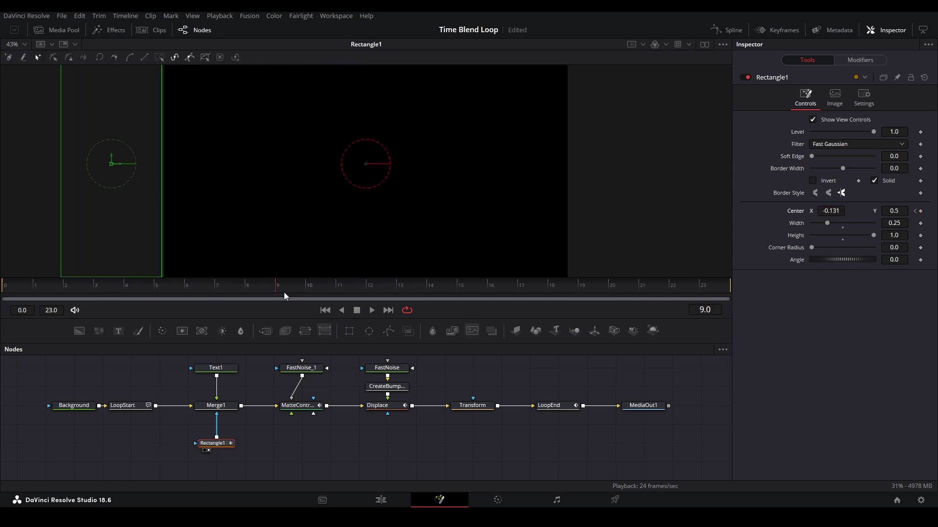
drag(310, 289, 348, 289)
click(275, 286)
drag(830, 211, 892, 211)
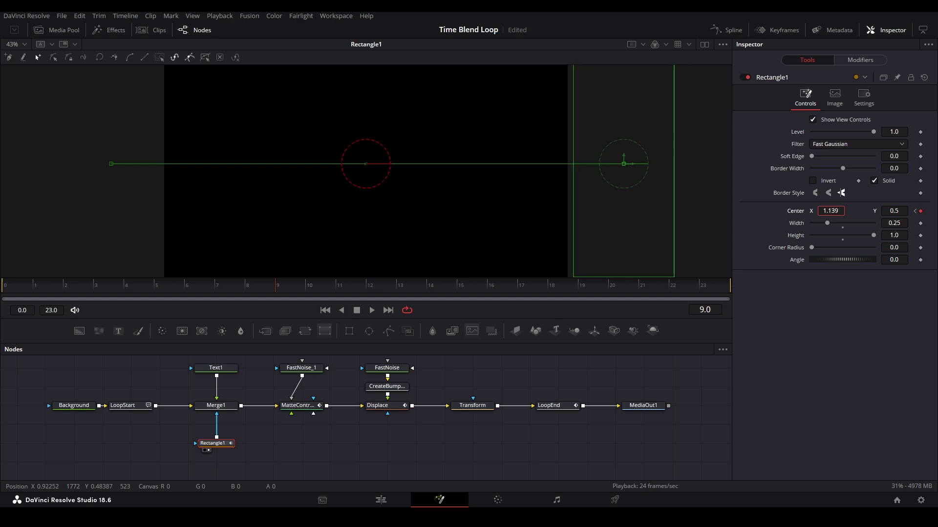
key(space)
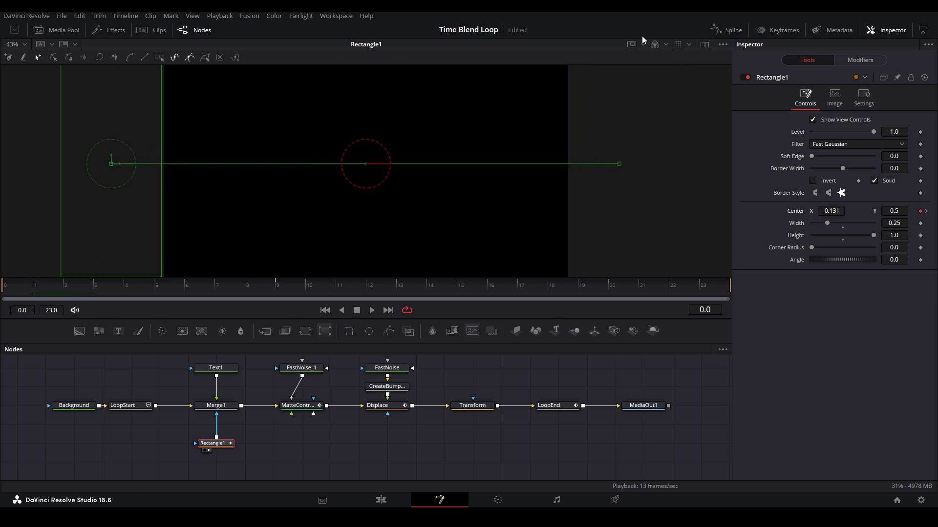
Step: Open Rectangle1's animation spline and smooth both keyframes of the Displacement curve
click(717, 28)
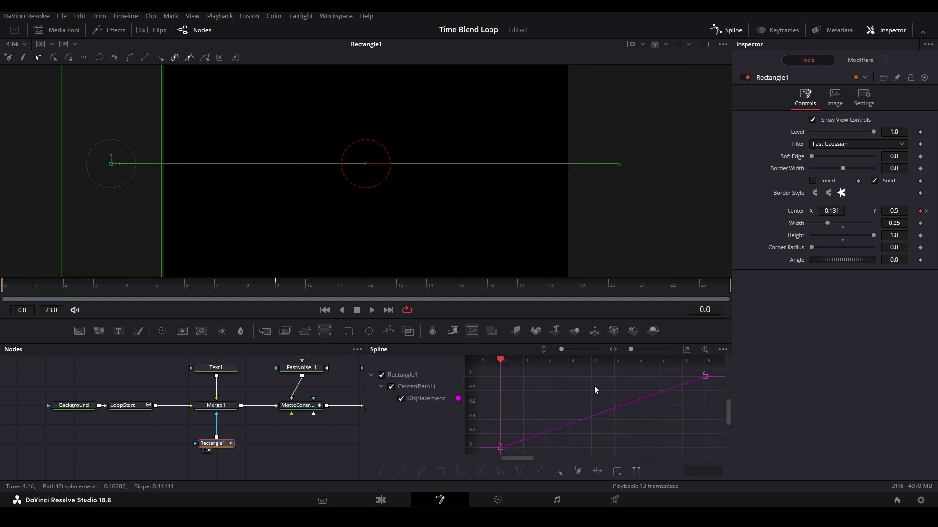
click(723, 350)
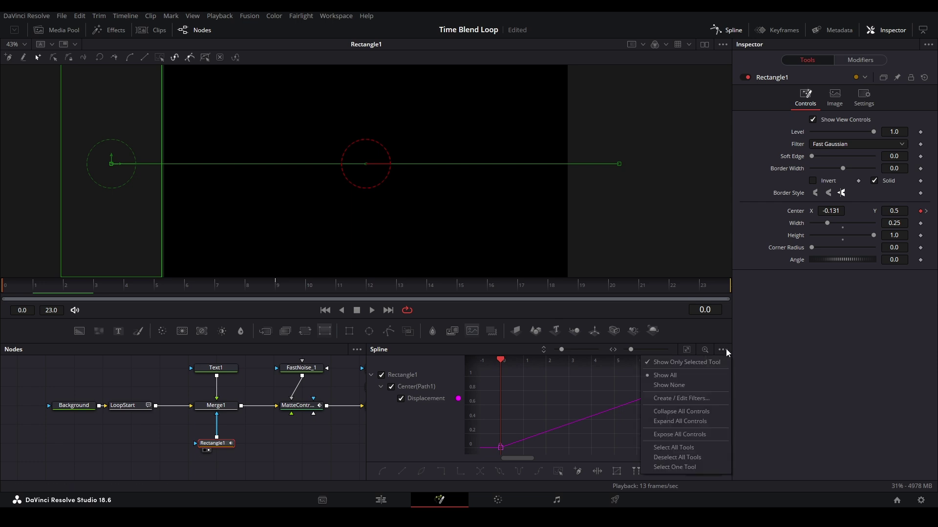
click(555, 399)
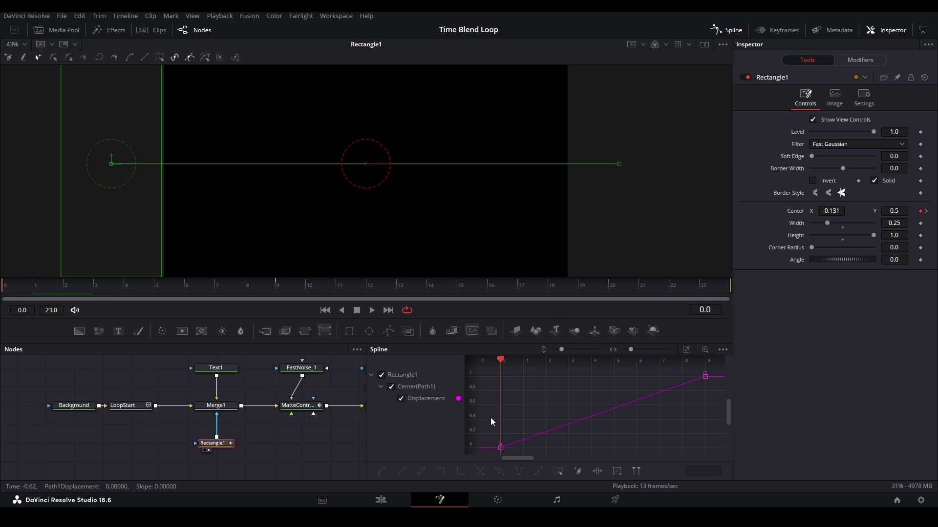
key(ctrl+a)
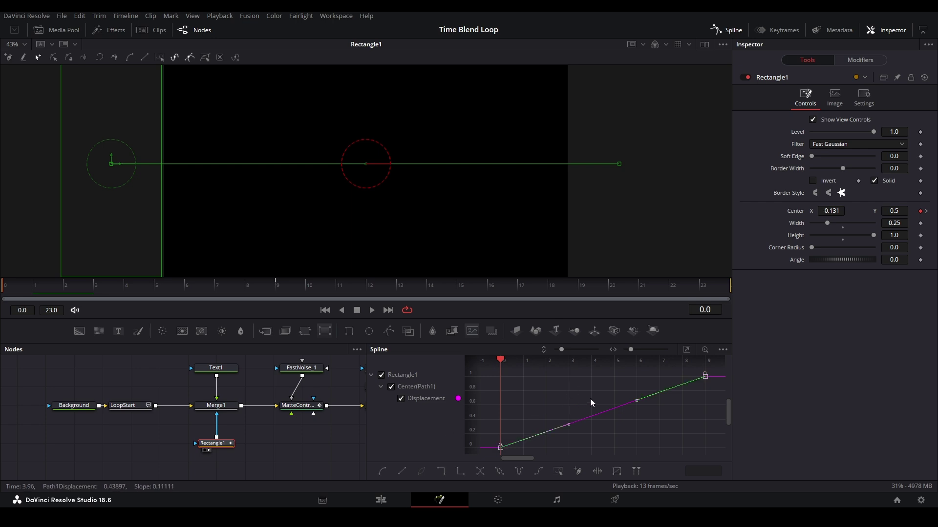
key(s)
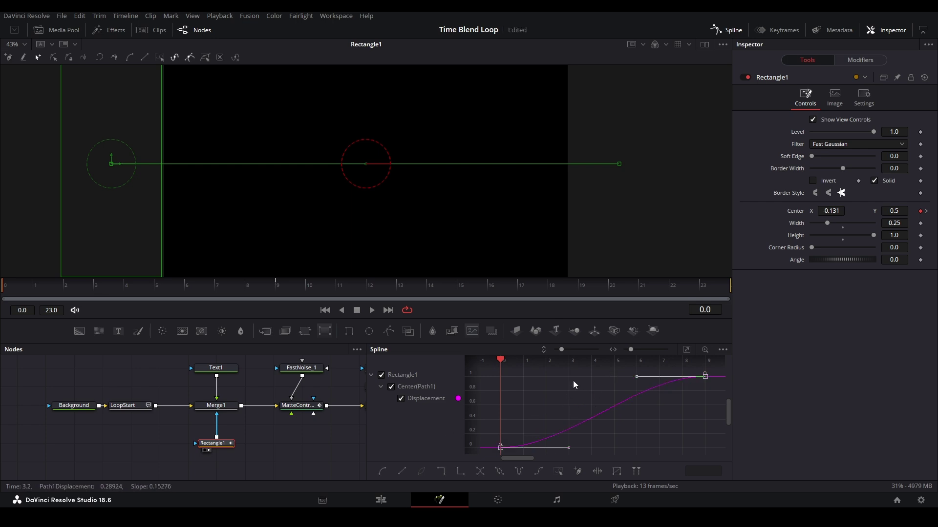
Step: Show the easing values for both Displacement keyframes and set Ease In to 53.2 and Ease Out to 46.4
key(t)
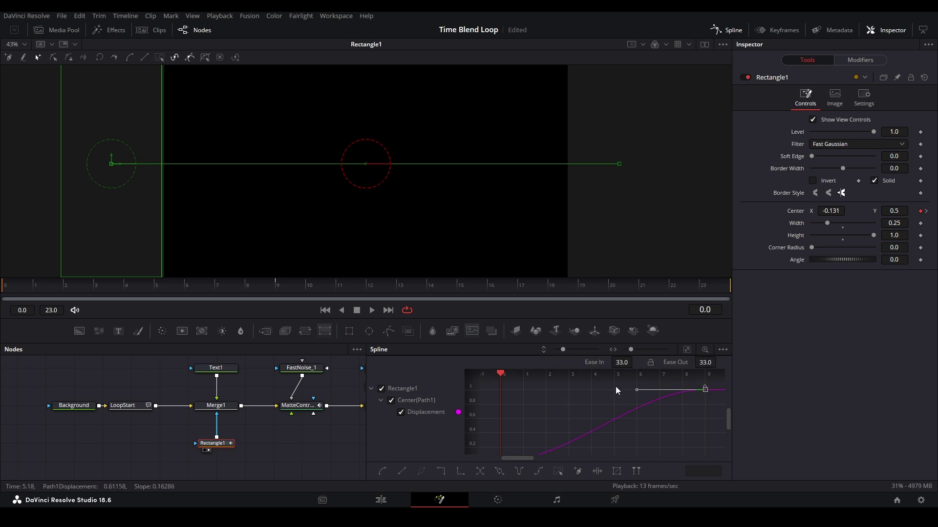
click(530, 403)
key(ctrl+f)
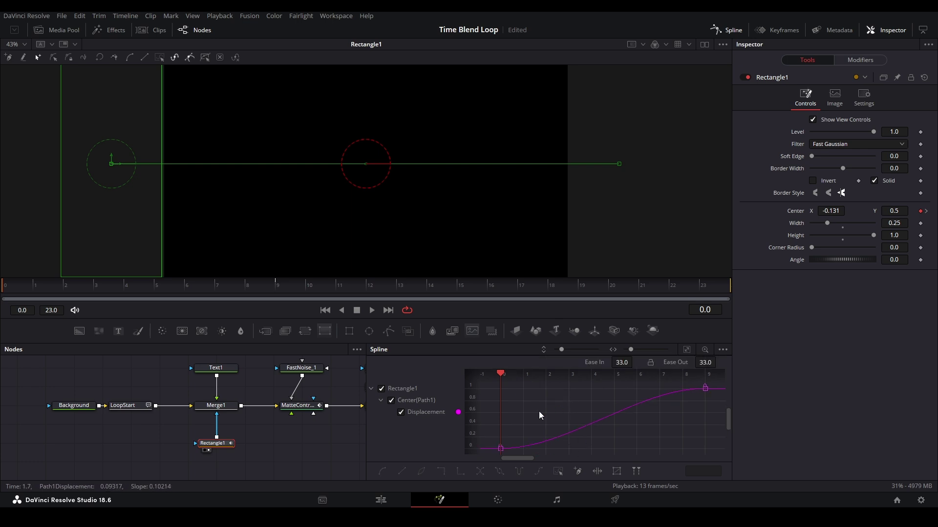
key(ctrl+a)
drag(635, 361, 671, 359)
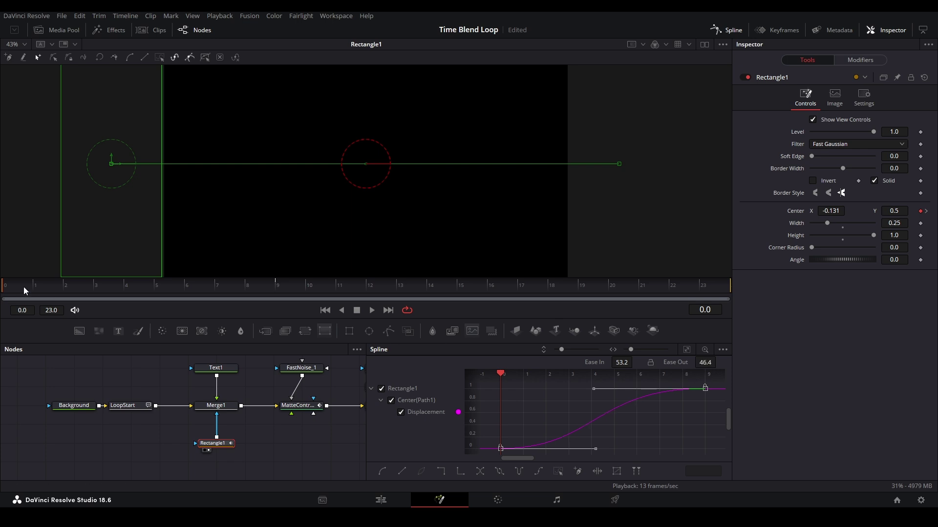
Step: Play the mask animation and compare the rectangle's position between frames 3 and 4
key(space)
click(94, 284)
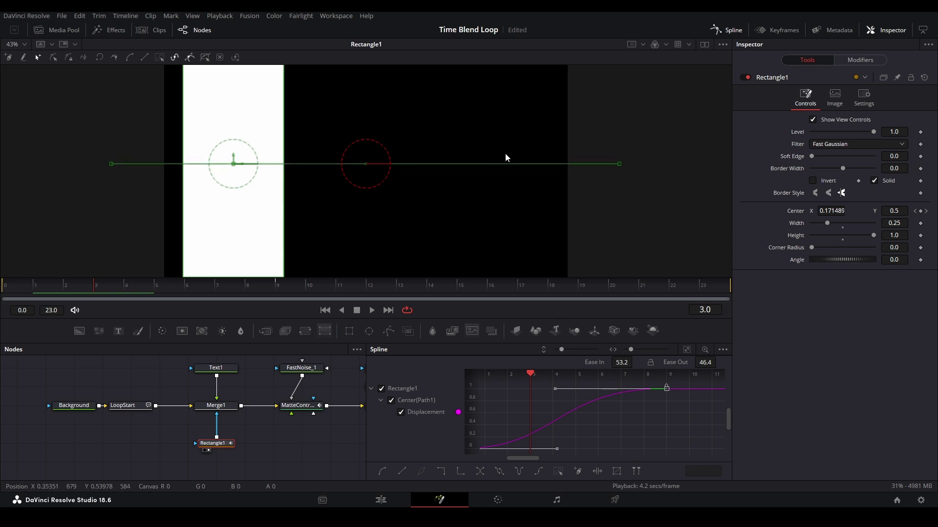
key(Right)
key(Left)
key(Right)
key(Left)
key(Right)
key(Left)
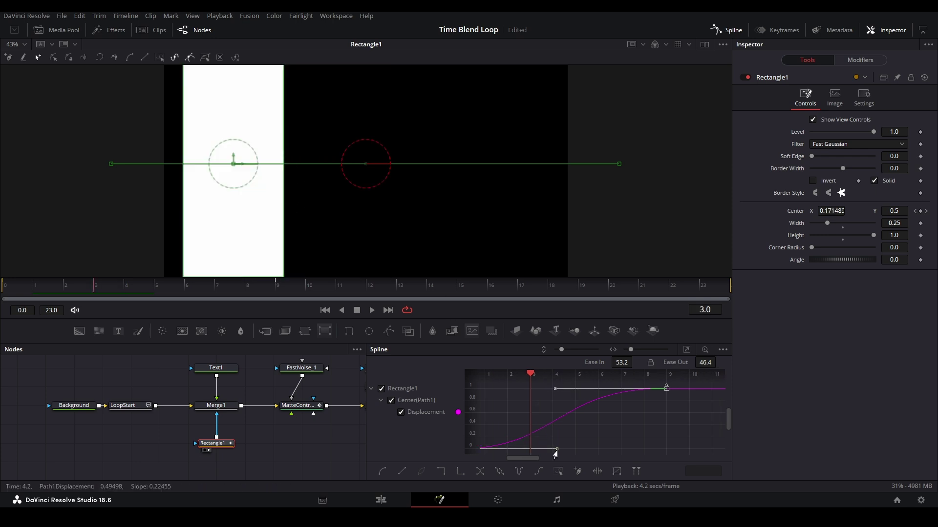
Step: Shorten the first Displacement keyframe's handle to an Ease Out of 42.0 and recheck frames 3 and 4
drag(555, 455, 539, 454)
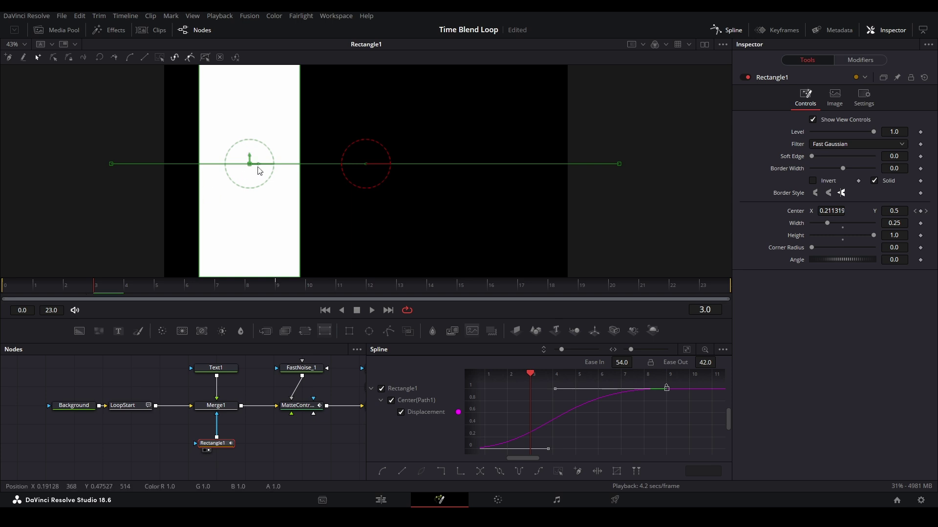
key(Right)
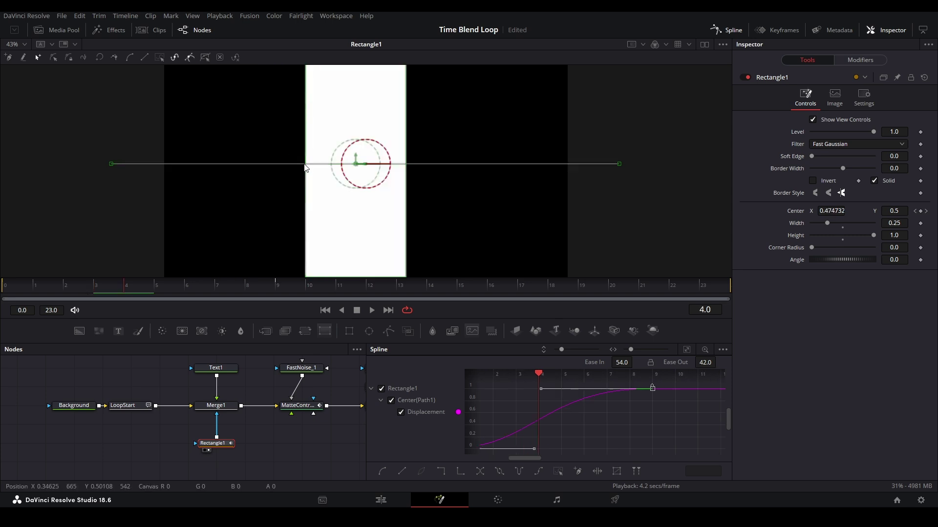
key(Left)
key(Right)
key(Left)
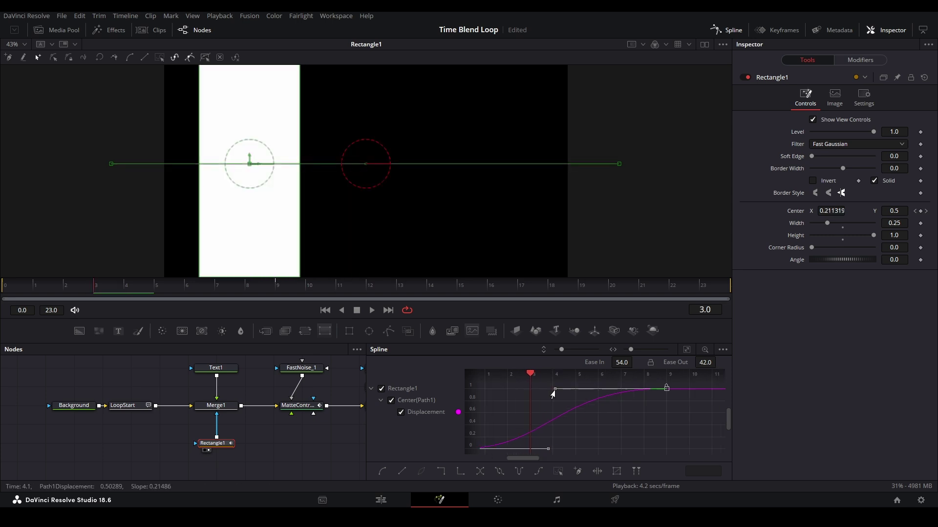
Step: Shorten the last Displacement keyframe's handle to an Ease In of 37.0 and preview the mask sweep frame by frame
drag(555, 390, 590, 390)
drag(66, 285, 37, 289)
key(space)
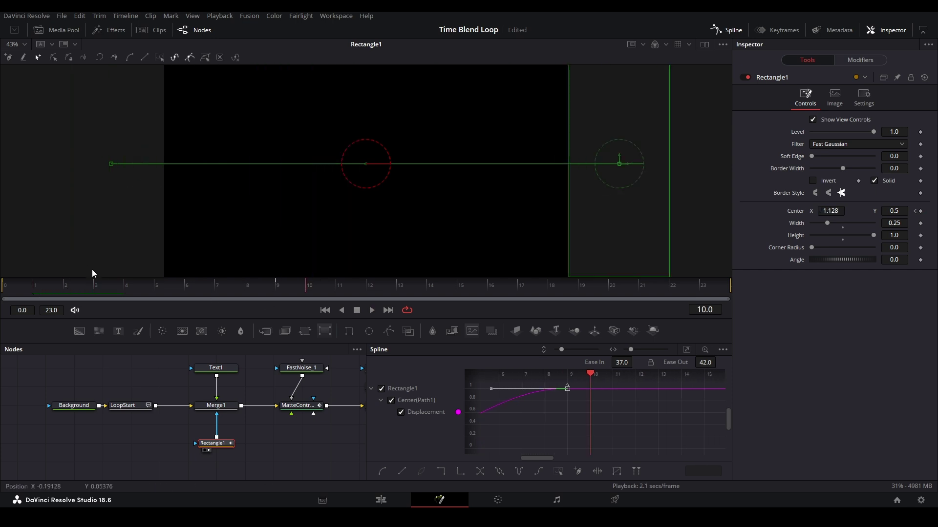
click(77, 285)
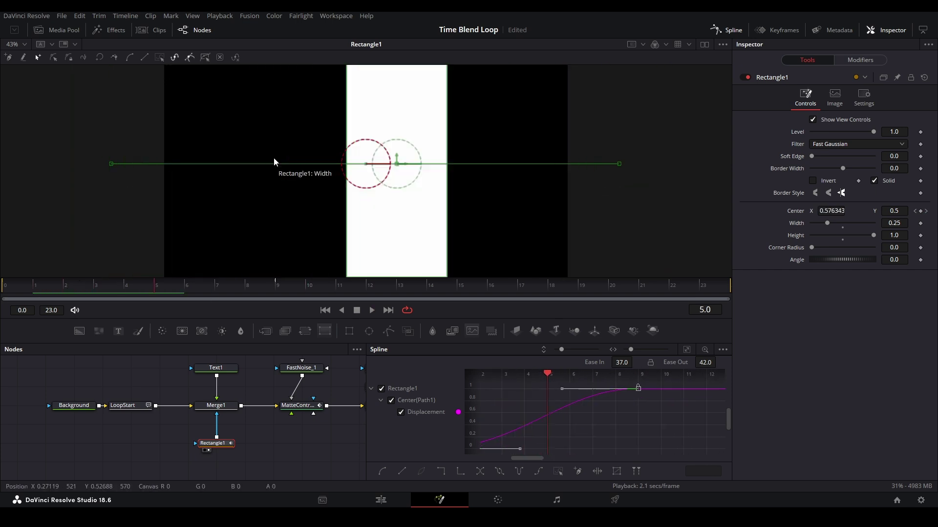
key(Left)
key(Right)
key(Right)
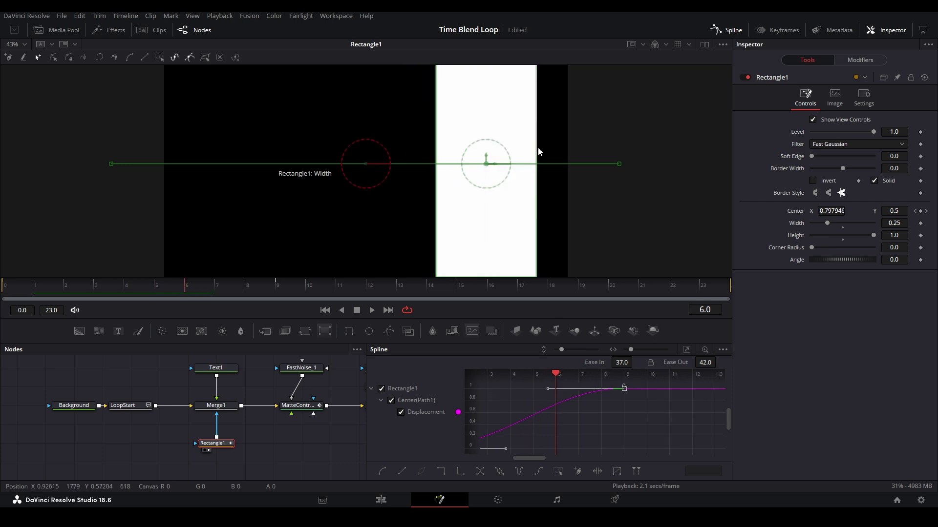
key(Right)
drag(44, 287, 105, 291)
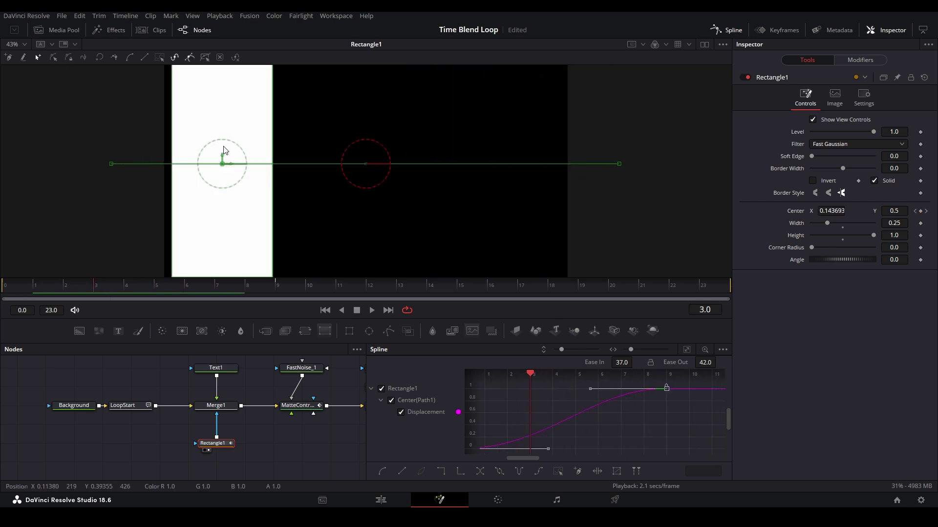
Step: Shorten both Displacement handles to Ease In 32.0 and Ease Out 37.0, and step through the sweep from frame 1
key(Right)
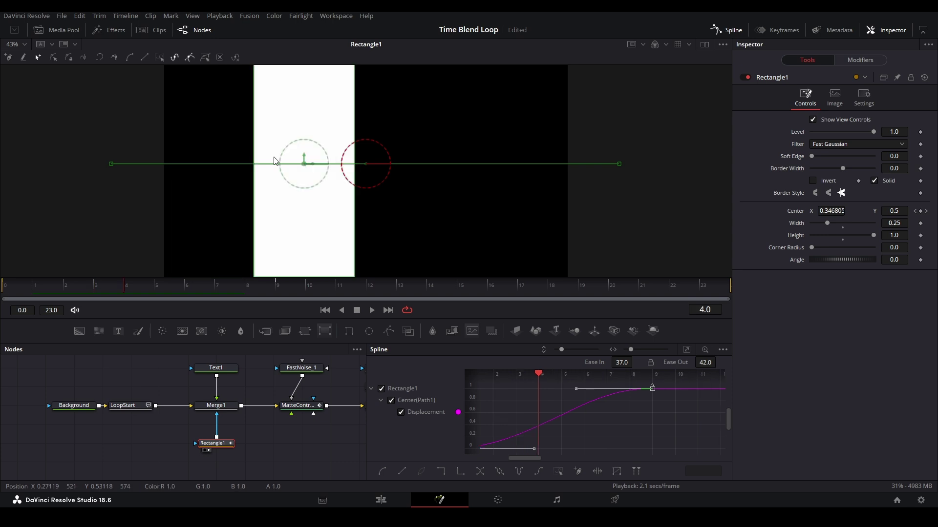
drag(574, 393, 585, 393)
drag(533, 449, 523, 449)
drag(136, 286, 33, 292)
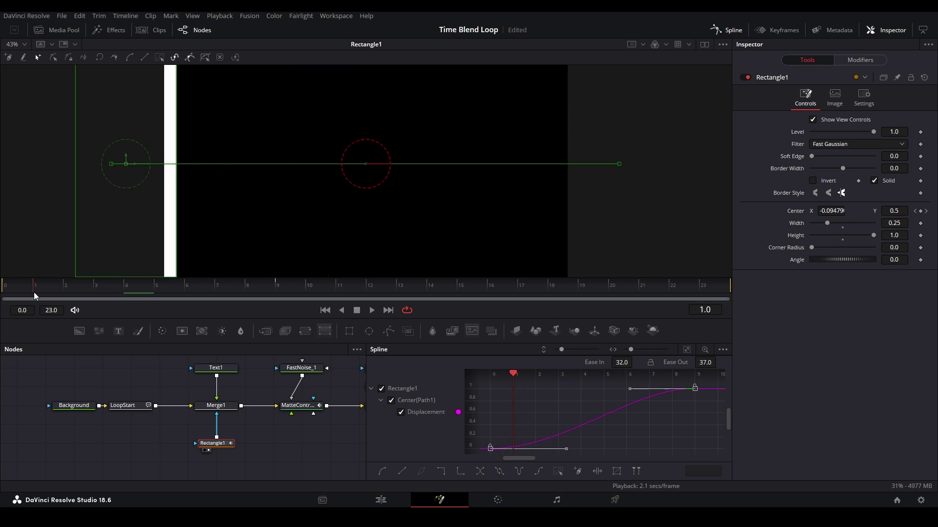
key(Right)
key(Right)
key(Right)
key(Right)
key(Right)
key(Right)
key(Right)
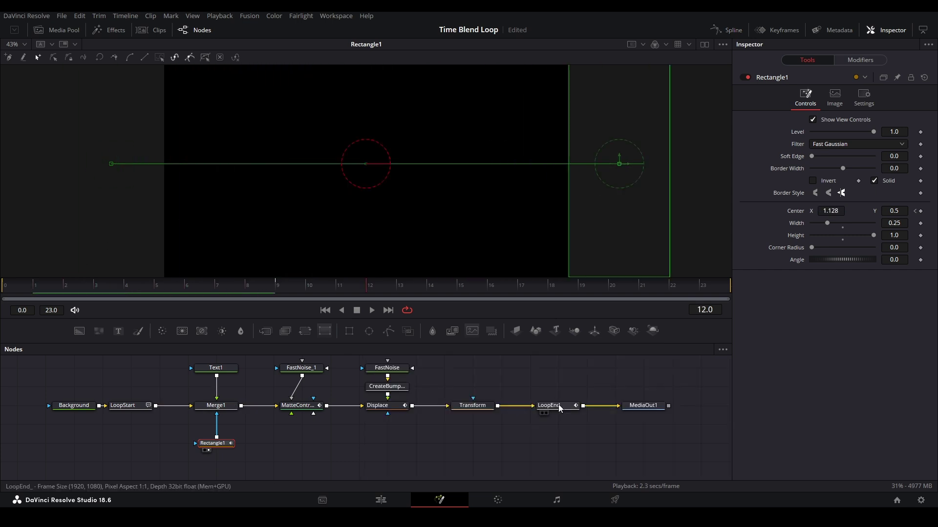
Step: View the LoopEnd node, return to frame 0 and run its loop
click(574, 405)
key(1)
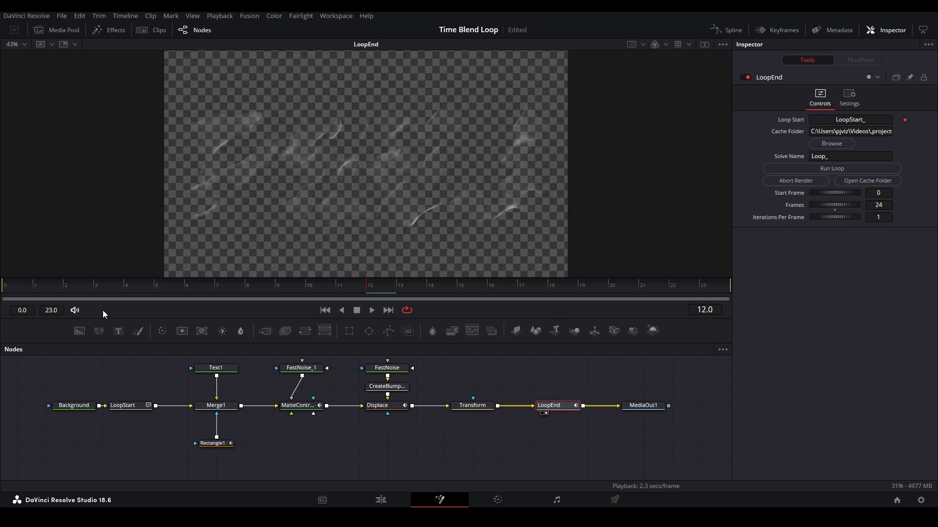
click(10, 288)
click(779, 168)
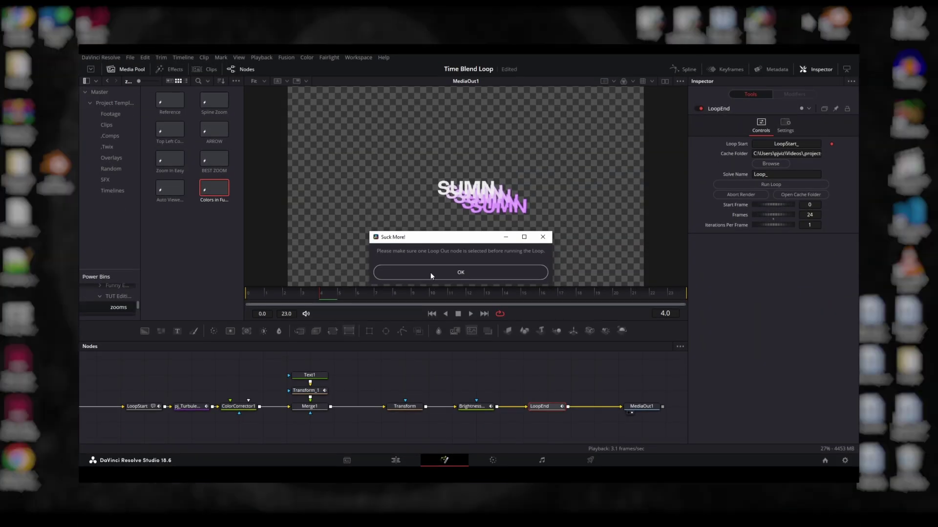
Step: Dismiss the loop message, delete the LoopEnd node and add a new LoopEnd node
click(463, 270)
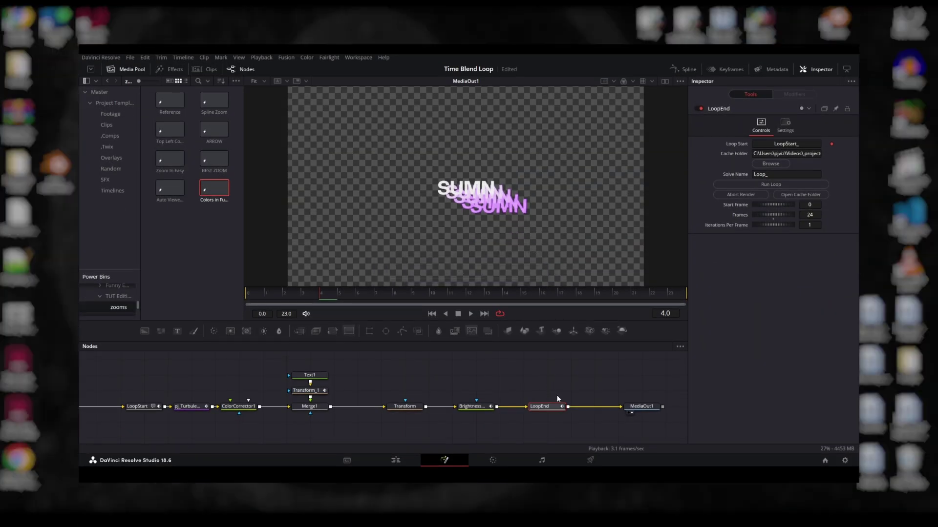
key(Delete)
key(shift+space)
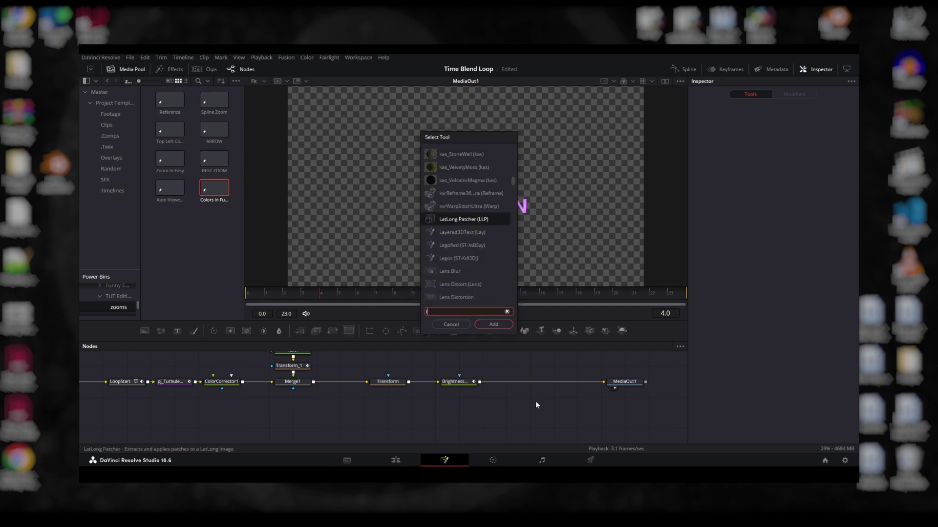
text(loop)
key(Return)
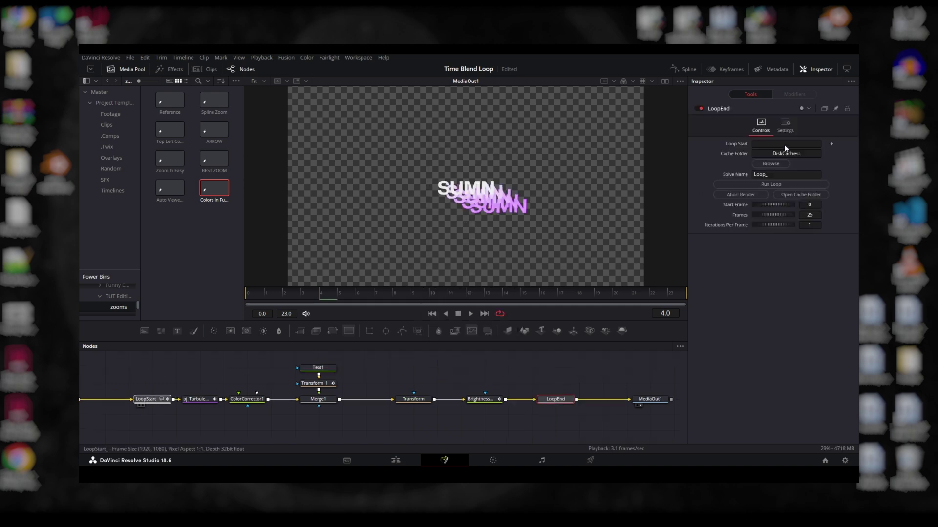
drag(785, 147, 785, 145)
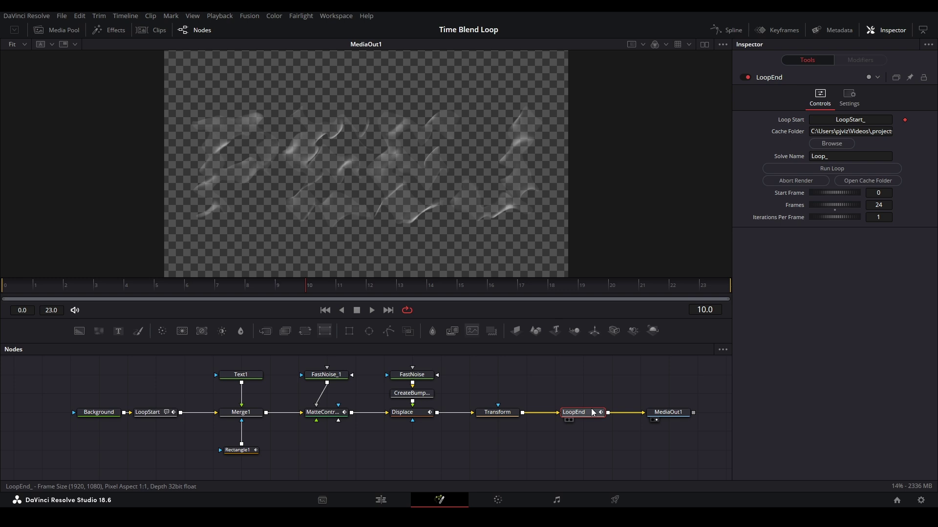
Step: Run LoopEnd's loop for the PEEJ text and preview the masked reveal across the frames
click(823, 168)
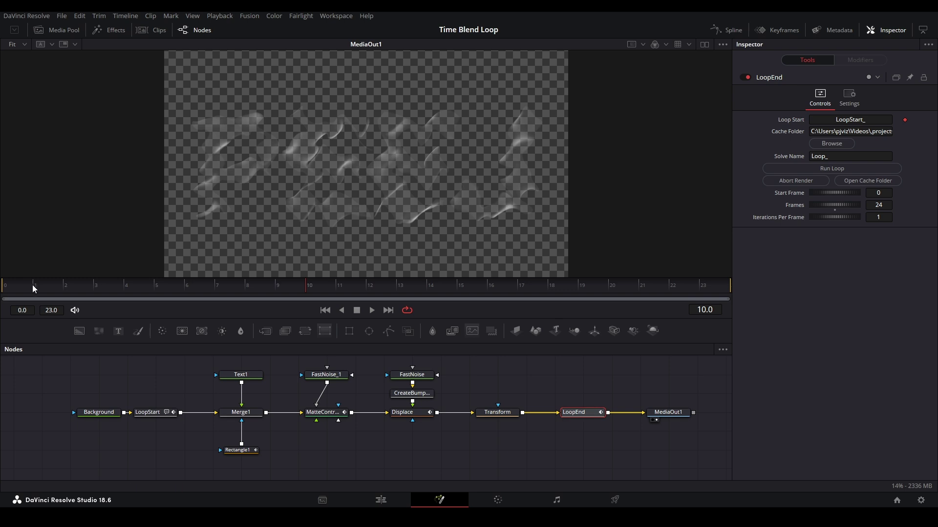
click(823, 168)
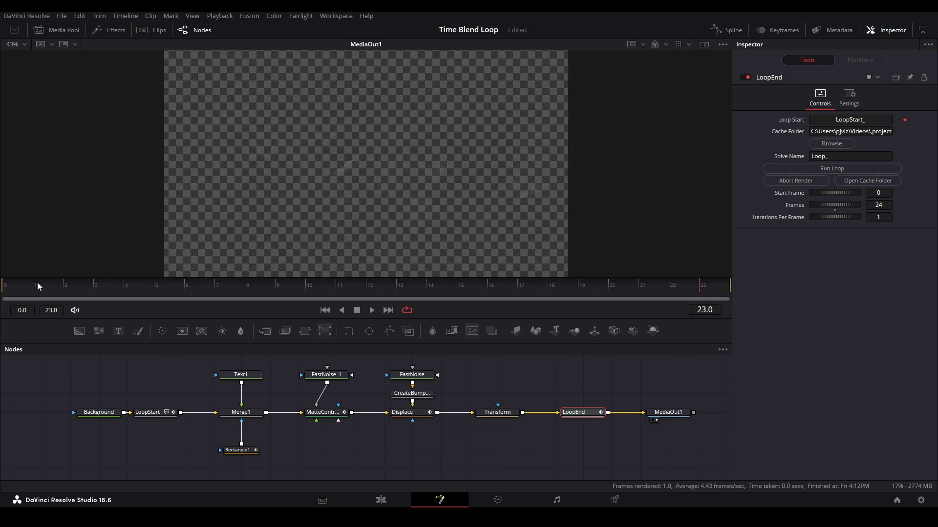
click(215, 286)
drag(217, 288, 125, 286)
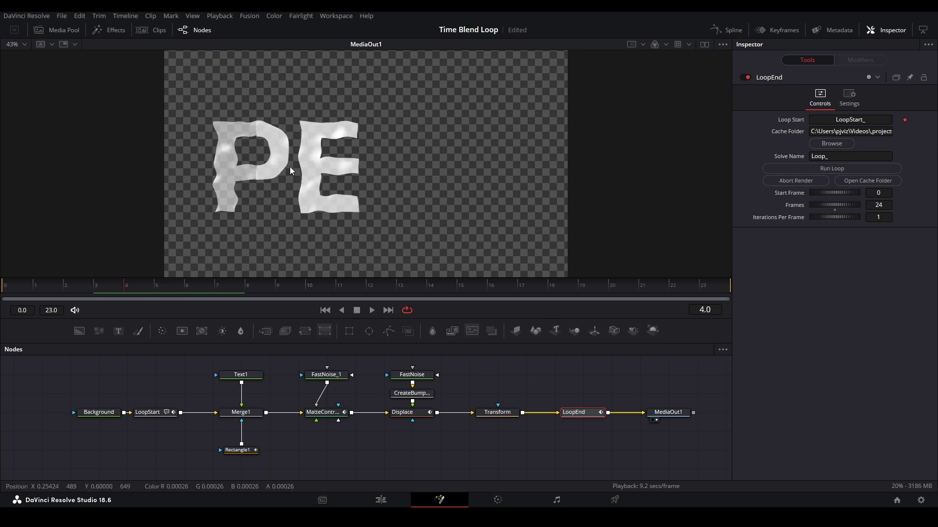
key(Right)
key(Right)
key(Right)
key(space)
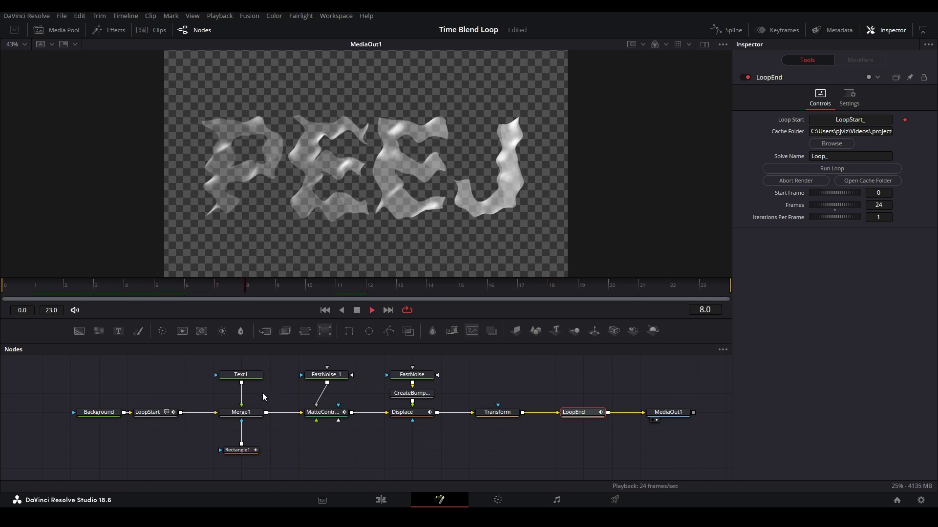
Step: Return to frame 0 and move MediaOut1 farther away from LoopEnd to make room in the node graph
click(4, 290)
drag(298, 458, 223, 429)
click(282, 443)
scroll(256, 423, down, 2)
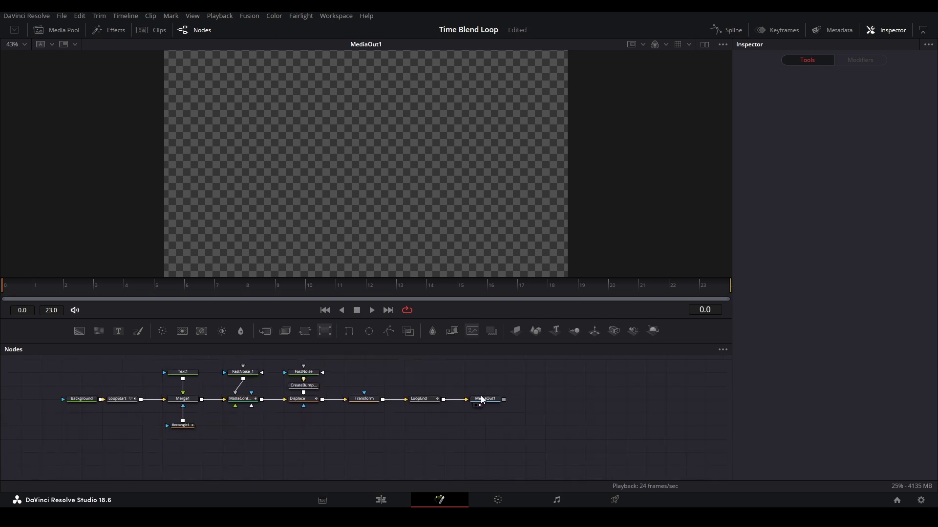
drag(485, 399, 666, 426)
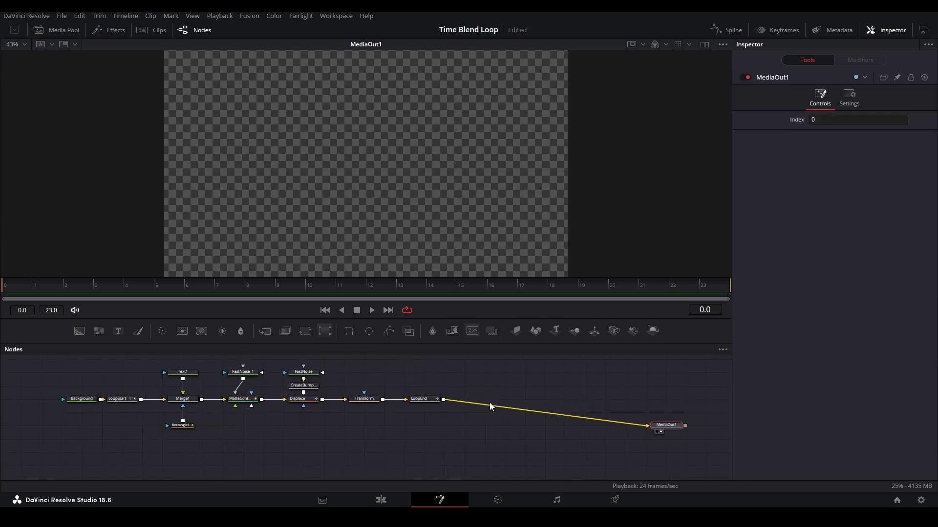
Step: Copy Rectangle1 and paste it as an instance in the empty area below the main node chain
click(182, 425)
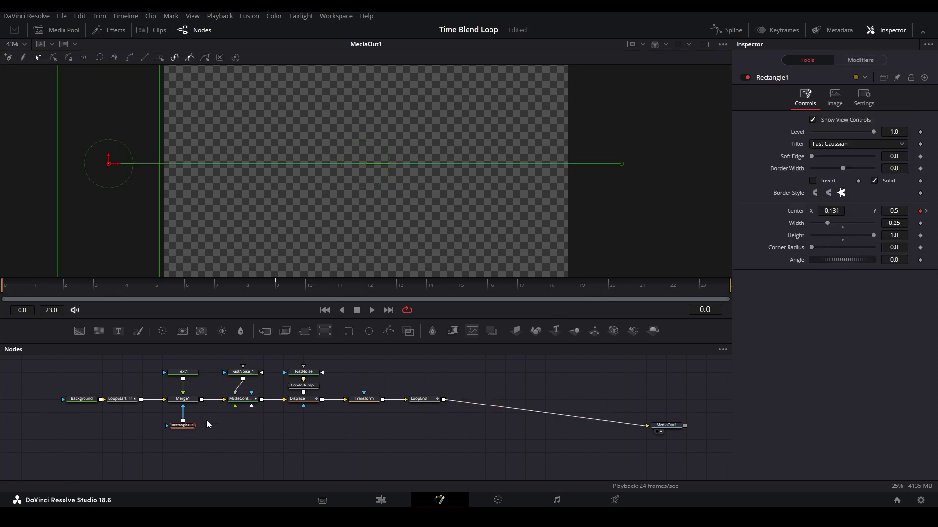
click(259, 461)
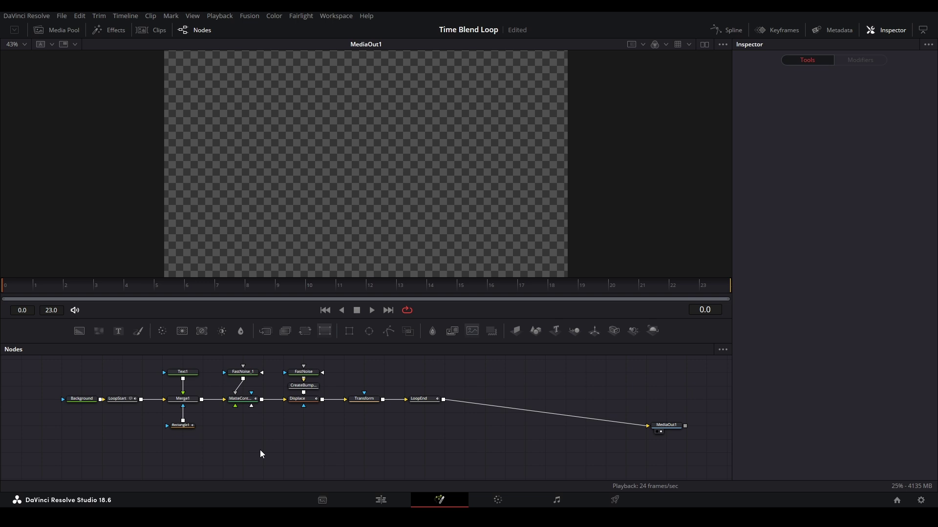
key(ctrl+shift+v)
scroll(260, 452, up, 2)
click(149, 418)
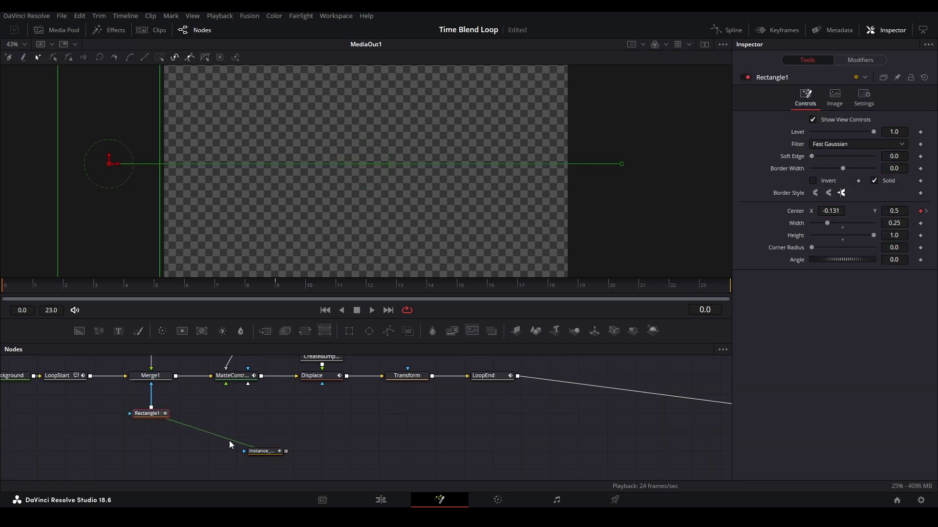
Step: Deinstance the Soft Edge, Border Width and Width controls of Instance_Rectangle1
click(261, 451)
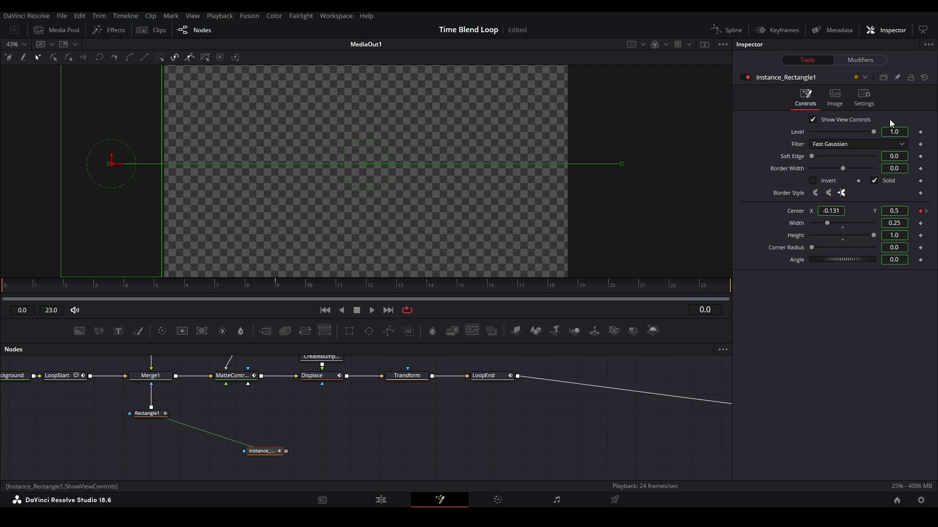
right_click(787, 155)
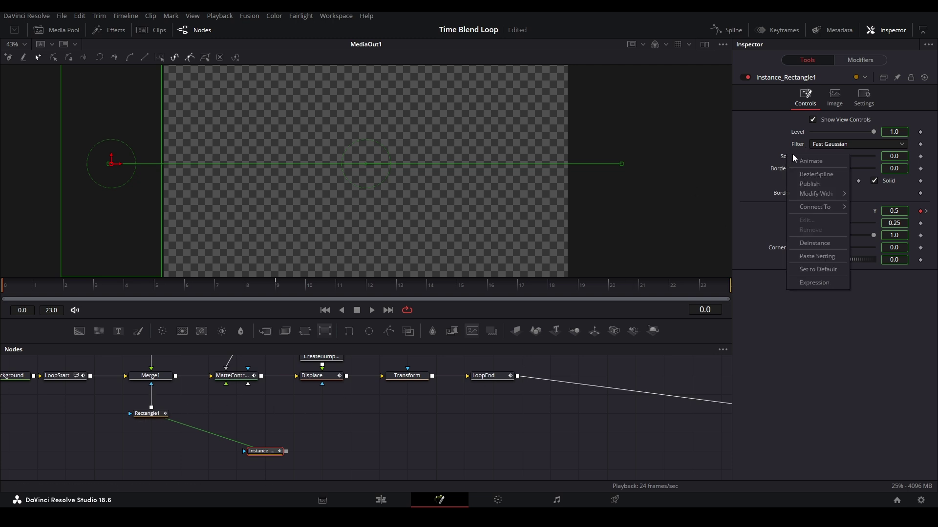
click(800, 185)
right_click(787, 169)
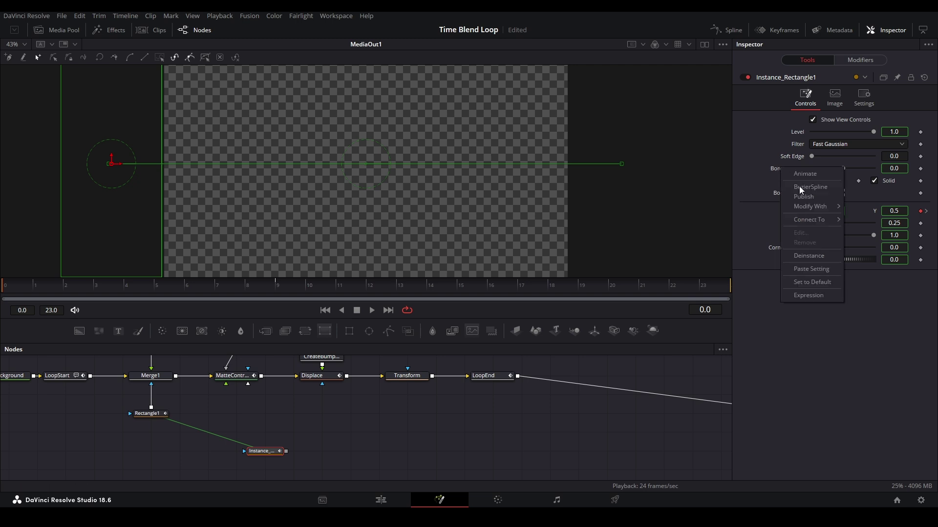
click(808, 256)
right_click(794, 223)
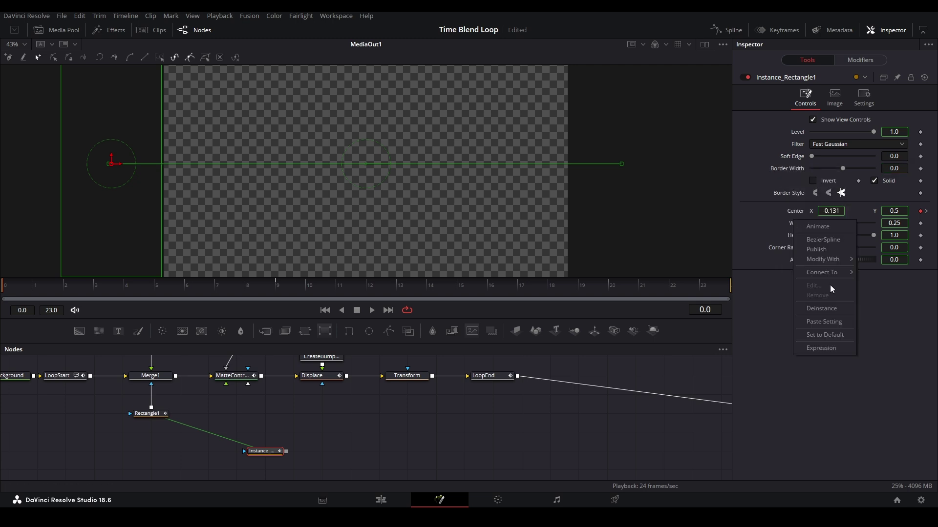
click(821, 308)
Step: Add a Matte Control node in the empty area beside the rectangle instance
drag(278, 429, 289, 455)
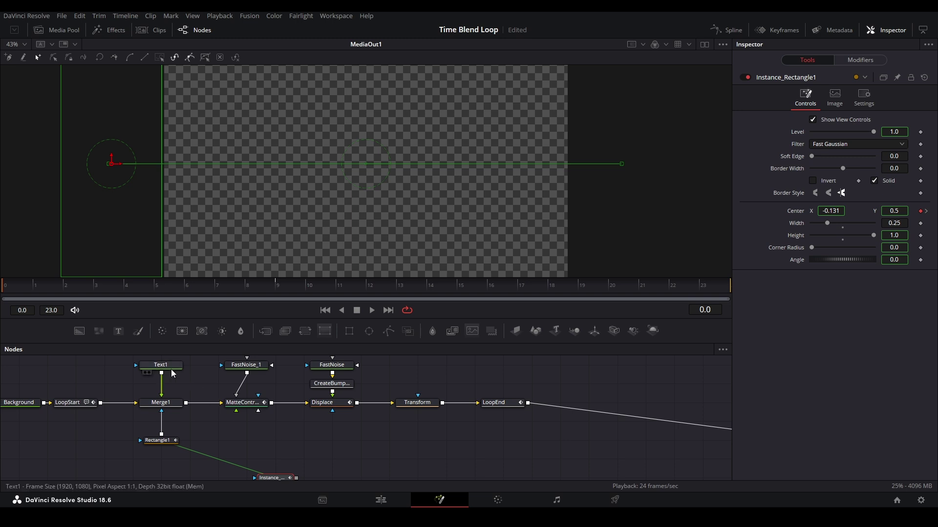
scroll(320, 452, down, 2)
click(345, 433)
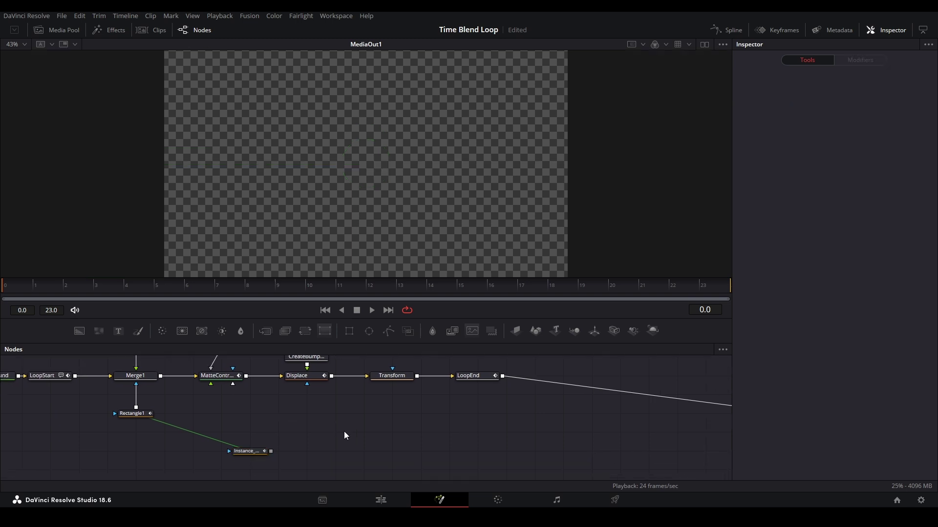
key(shift+space)
text(mat)
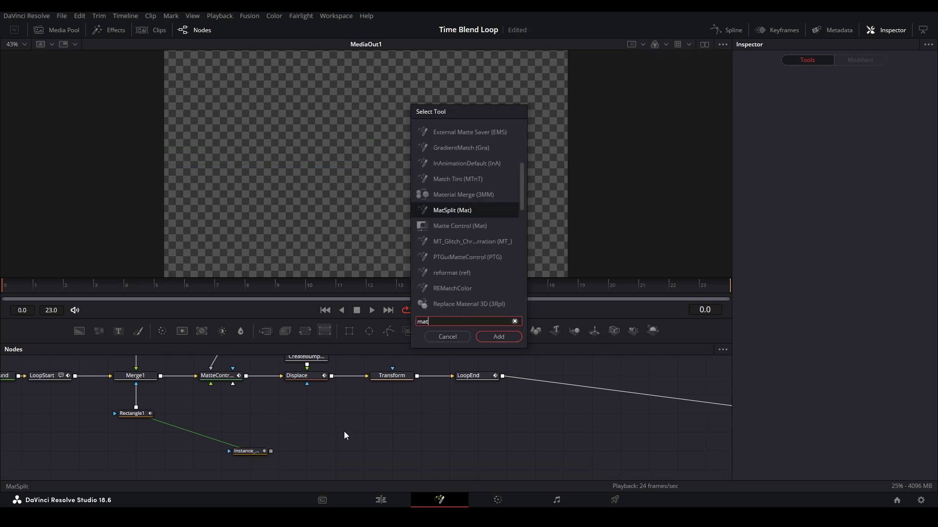
key(Down)
key(Return)
Step: Connect Text1 to the new Matte Control's background and Instance_Rectangle1 to its garbage matte, and show the node in the viewer
scroll(218, 432, up, 1)
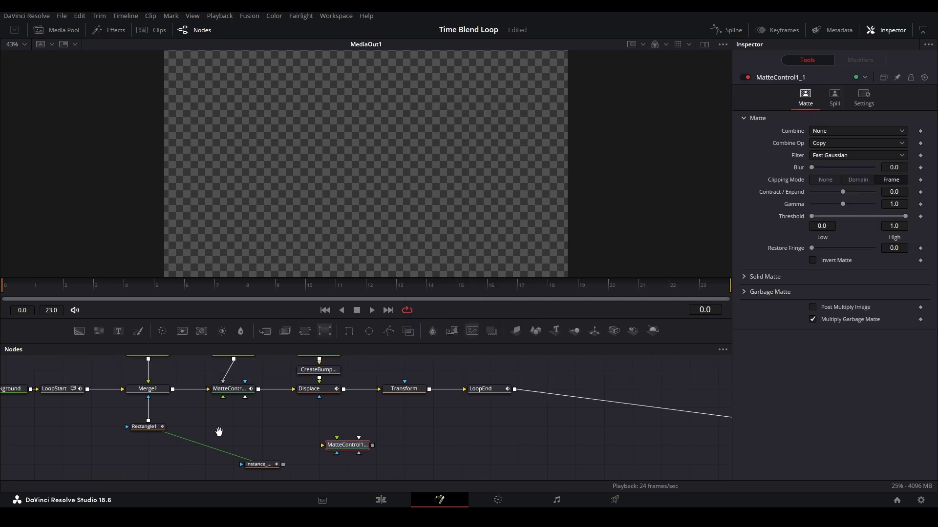
drag(148, 365, 347, 443)
drag(283, 459, 391, 452)
click(366, 478)
key(1)
Step: Preview the masked text over the frames and park the playhead at frame 4
click(374, 391)
key(space)
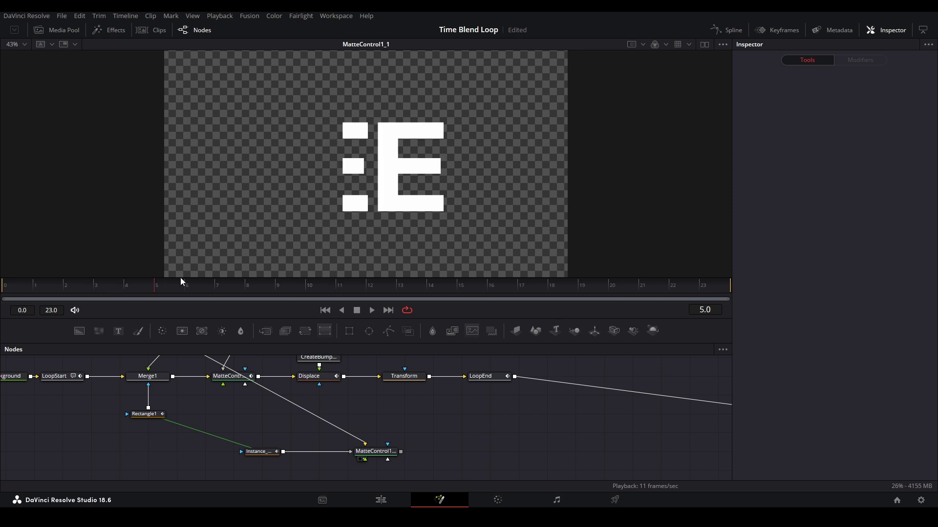
click(134, 288)
Step: Insert a Transform node between Instance_Rectangle1 and the garbage matte input of MatteControl1_1, keeping Text1 as the background
drag(309, 438, 382, 398)
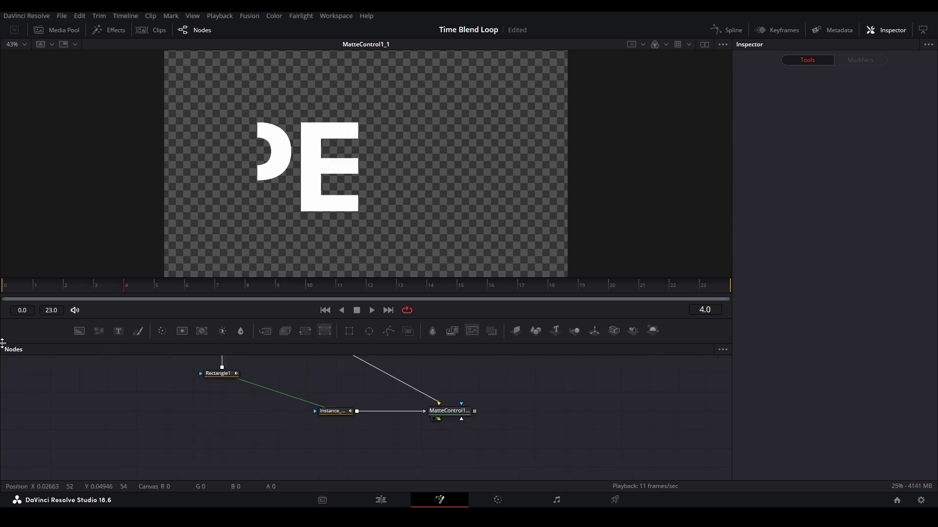
scroll(352, 412, up, 2)
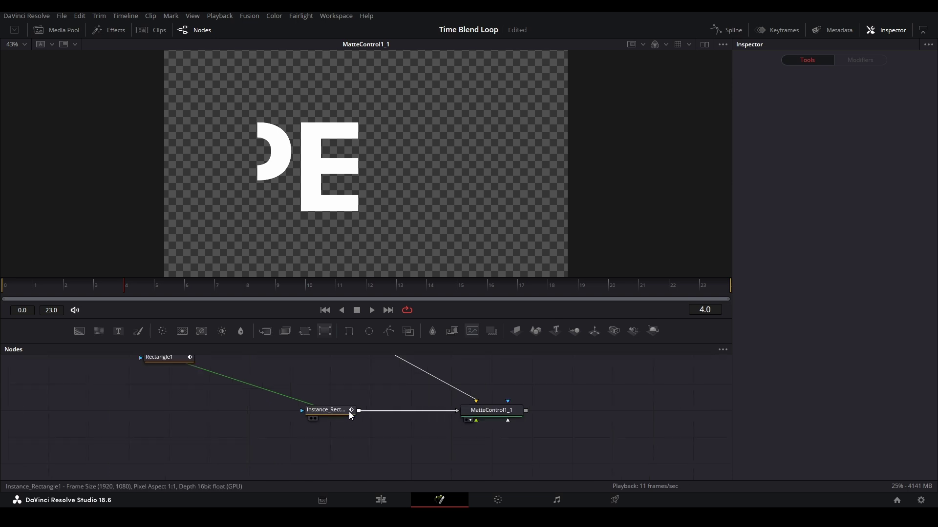
drag(349, 411, 265, 408)
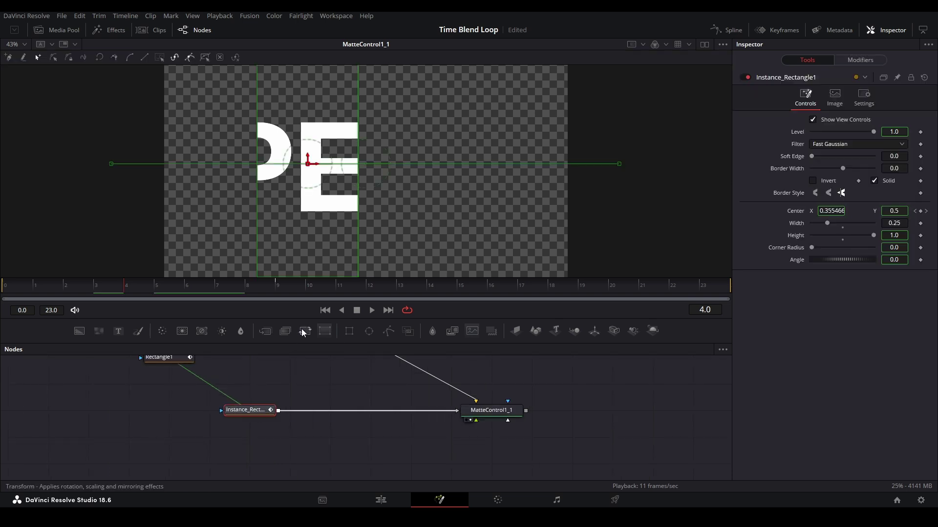
drag(302, 332, 376, 423)
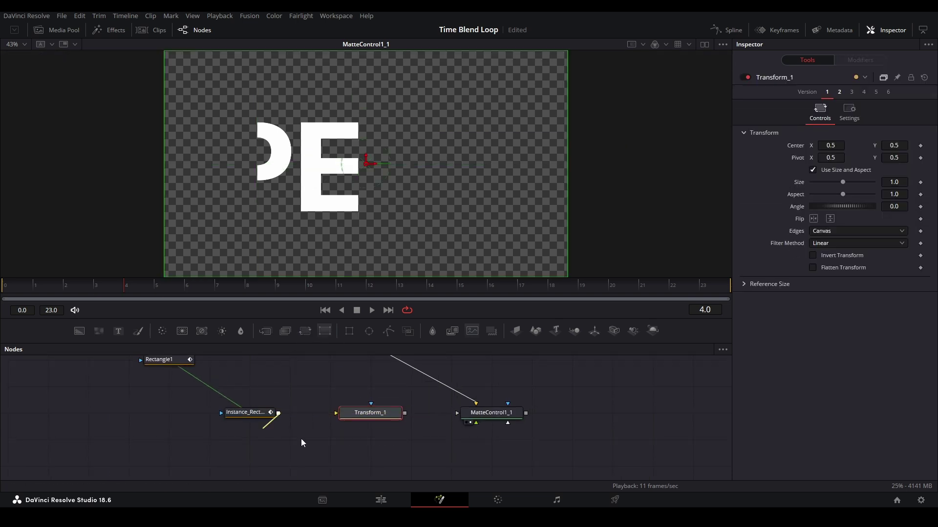
drag(301, 439, 457, 413)
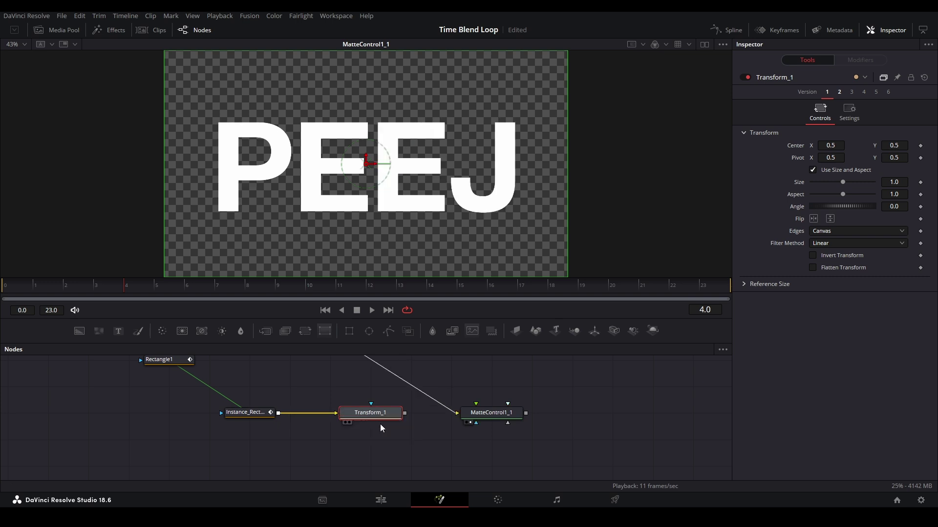
right_click(477, 415)
click(494, 433)
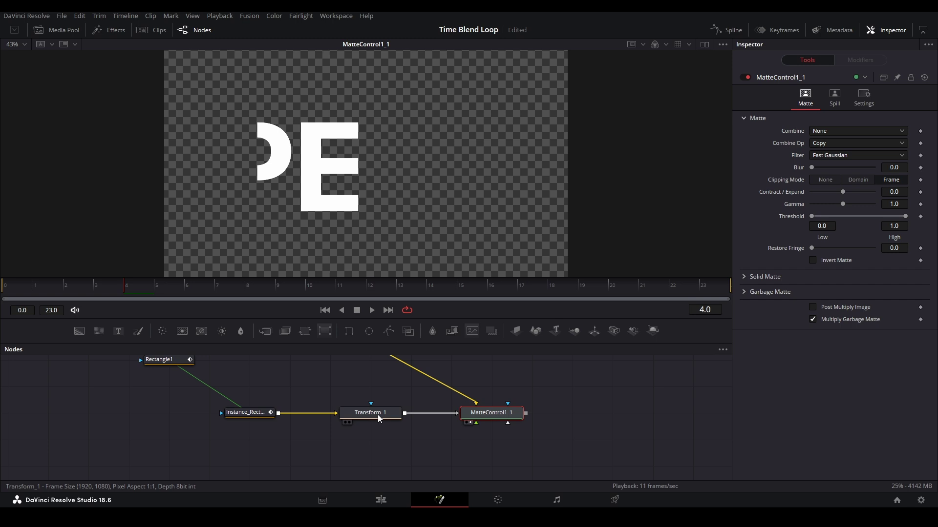
Step: Set the Width of Instance_Rectangle1 to 1.25
click(238, 414)
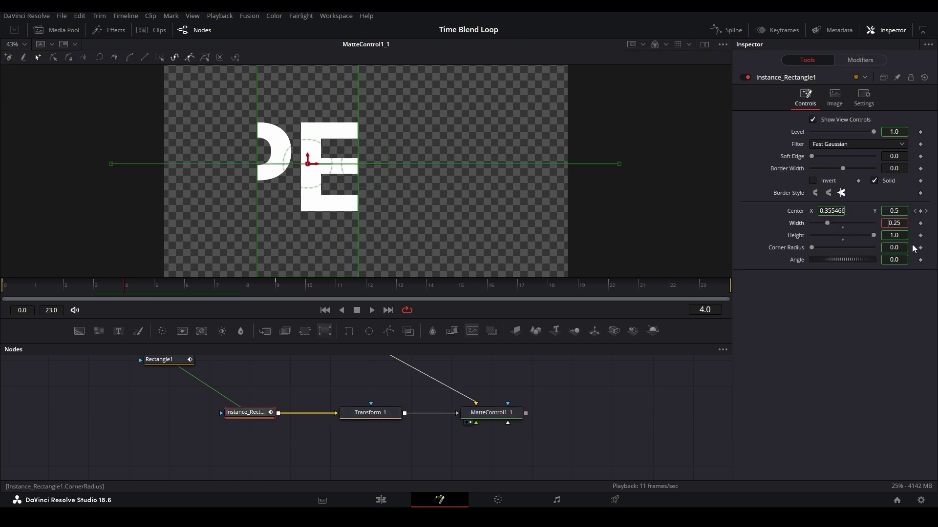
key(Delete)
text(1)
key(Return)
click(597, 388)
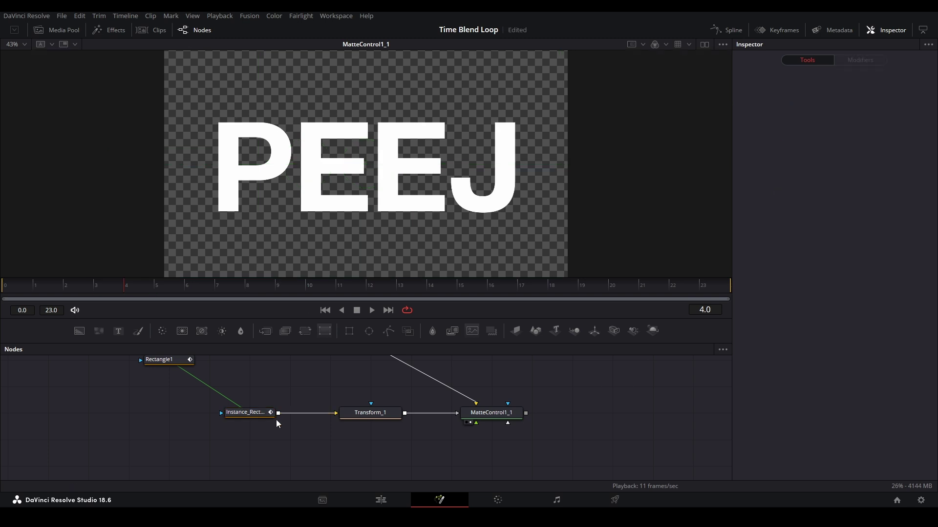
Step: Check the wider mask at frame 0 and subtract 0.5 from Transform_1's Center X, making it 0.0
click(249, 413)
drag(245, 287, 31, 286)
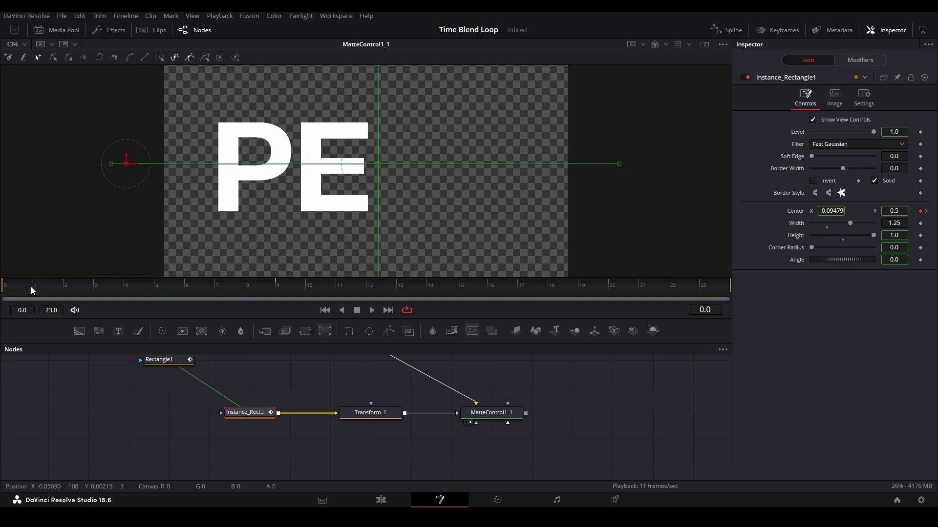
click(383, 413)
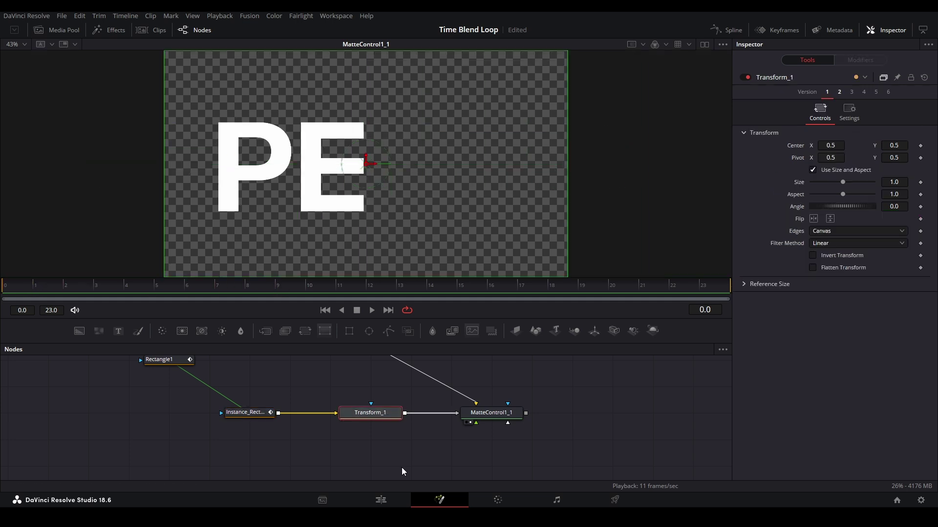
click(249, 413)
click(370, 413)
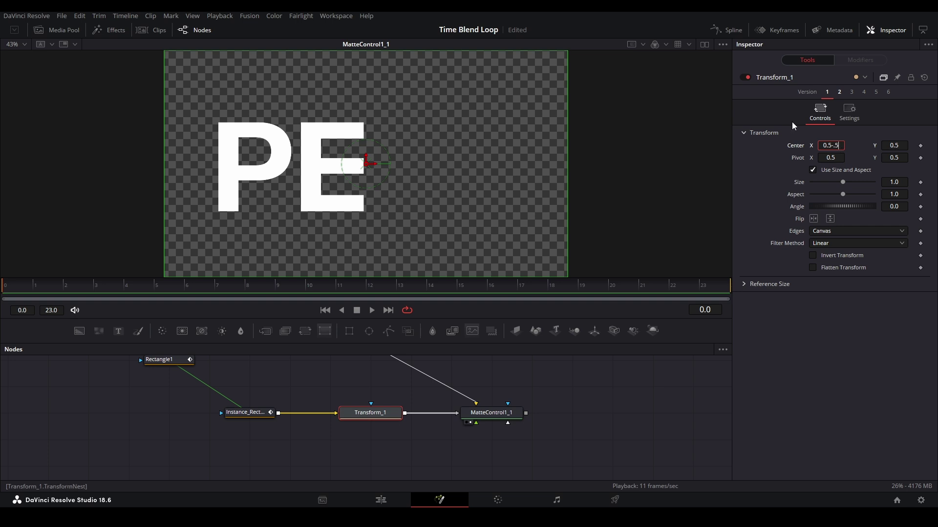
key(Return)
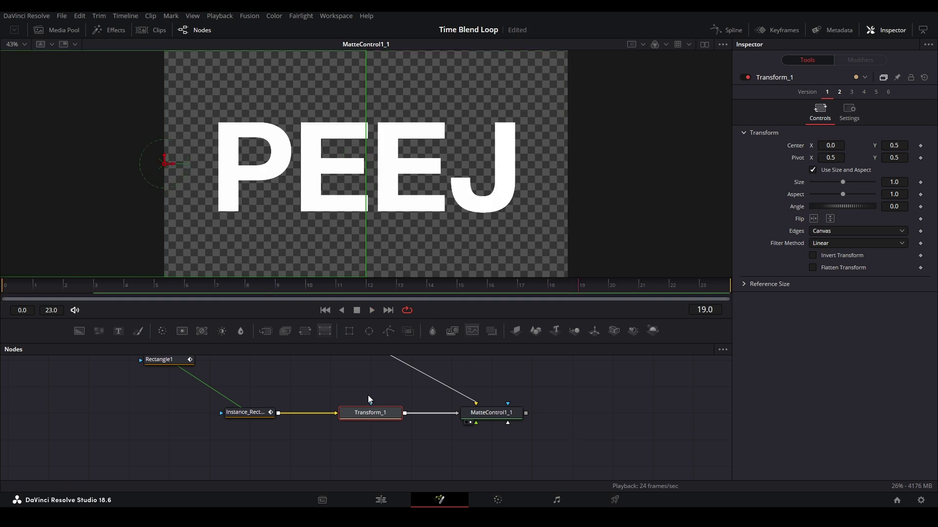
Step: Add a Merge node after MatteControl1_1 and reroute LoopEnd's output from MediaOut1 into the merge's foreground
click(491, 415)
drag(523, 377, 324, 418)
scroll(388, 410, down, 2)
drag(390, 408, 350, 421)
click(461, 425)
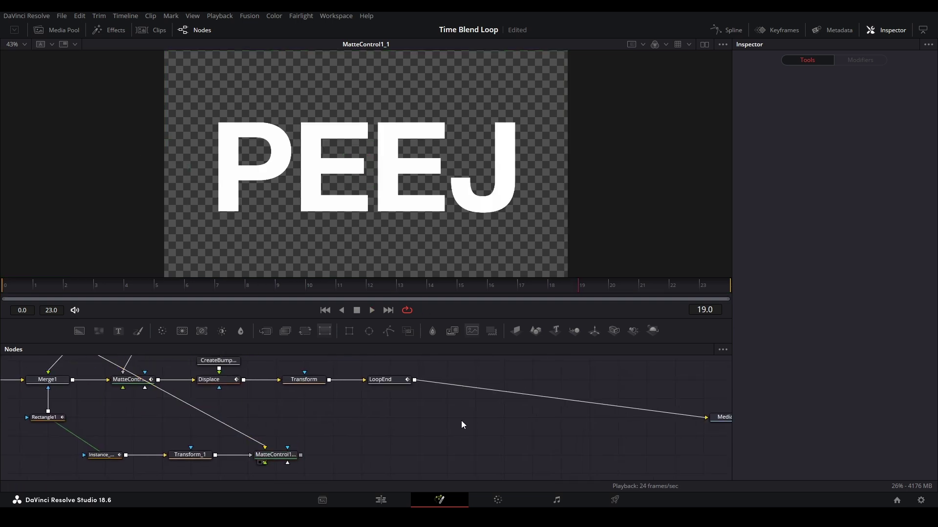
drag(448, 448, 423, 443)
click(250, 451)
click(266, 331)
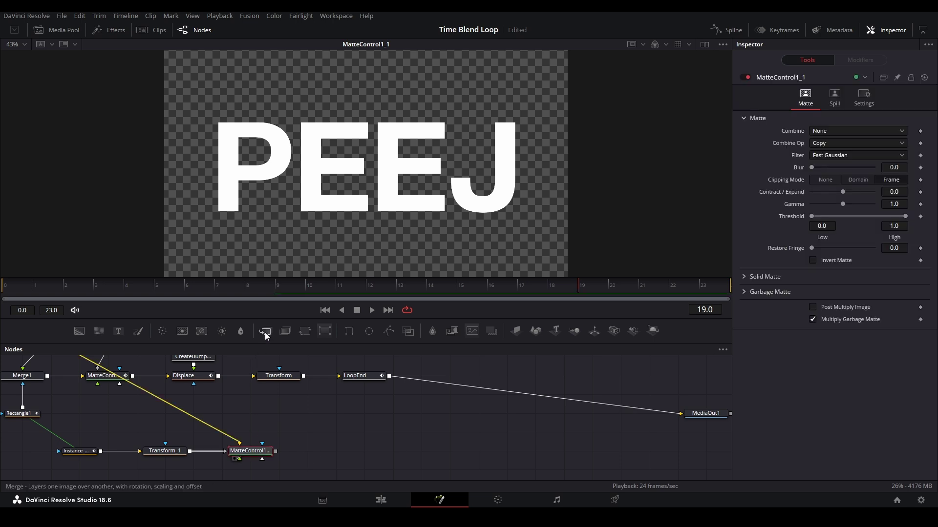
drag(618, 401, 422, 452)
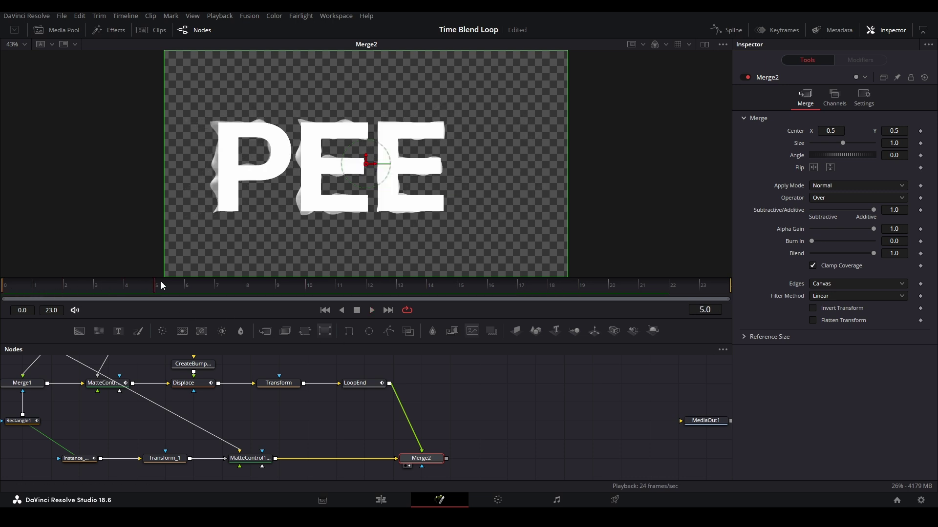
Step: Turn off Invert in the Garbage Matte settings of MatteControl1_1
click(269, 462)
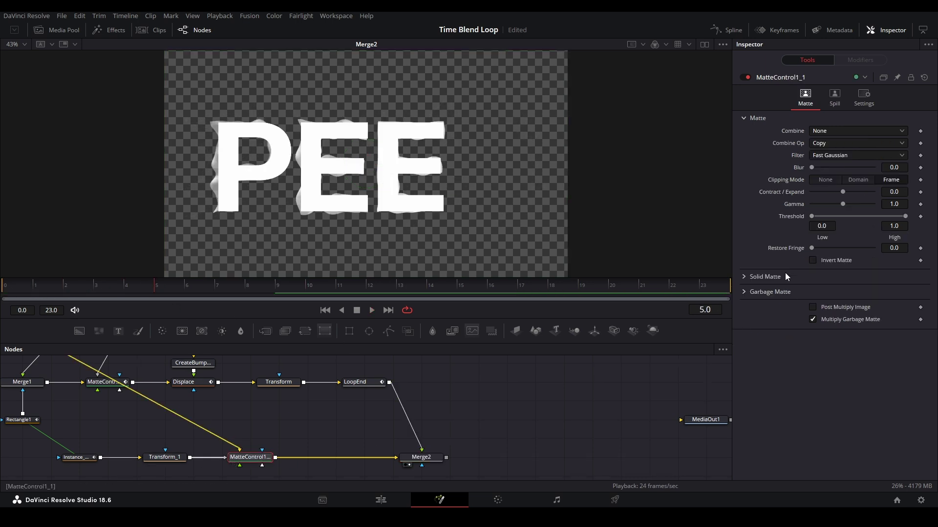
click(745, 292)
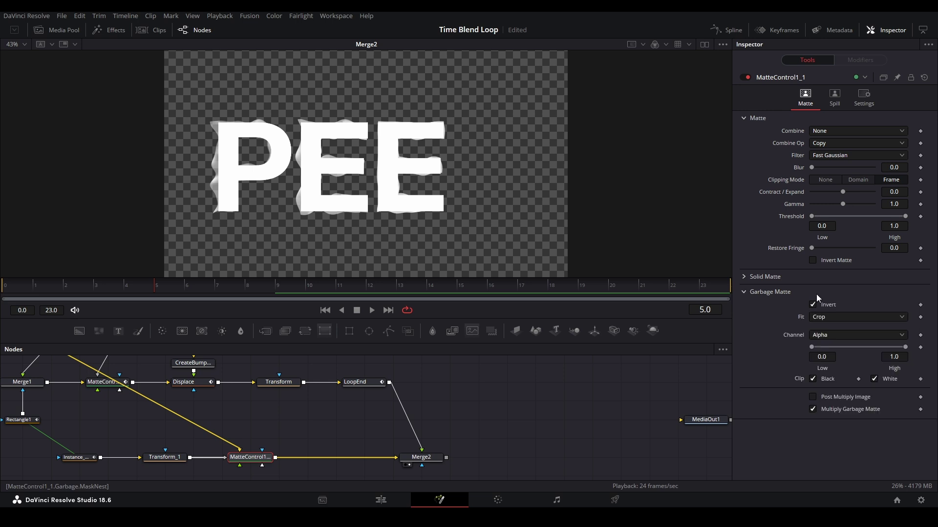
click(600, 397)
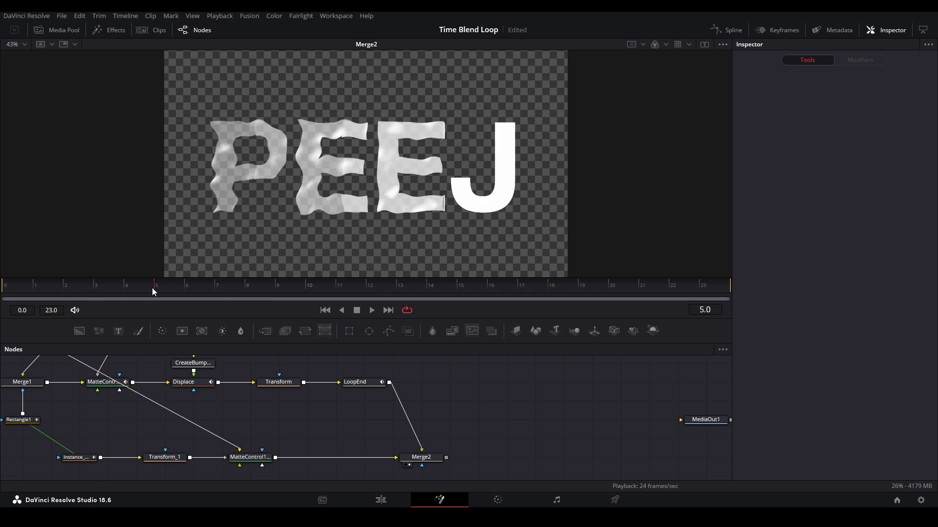
Step: Set Instance_Rectangle1's Soft Edge to about 0.0252 and Border Width to about -0.009, and preview the blended transition
click(88, 458)
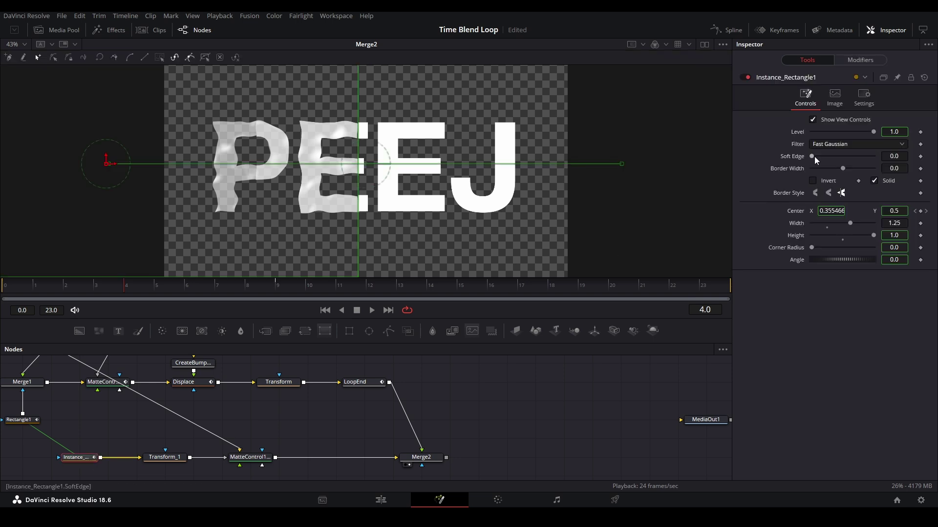
drag(812, 156, 843, 172)
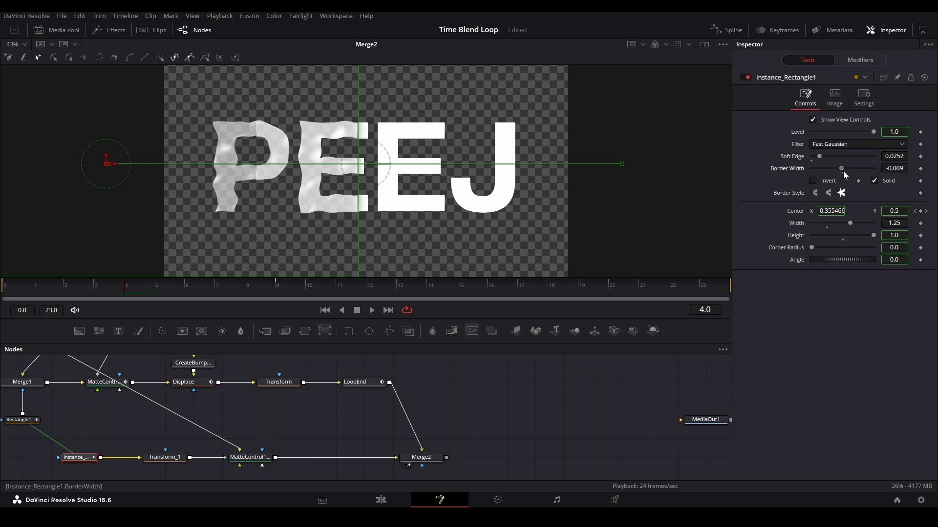
click(478, 383)
scroll(362, 157, up, 2)
key(space)
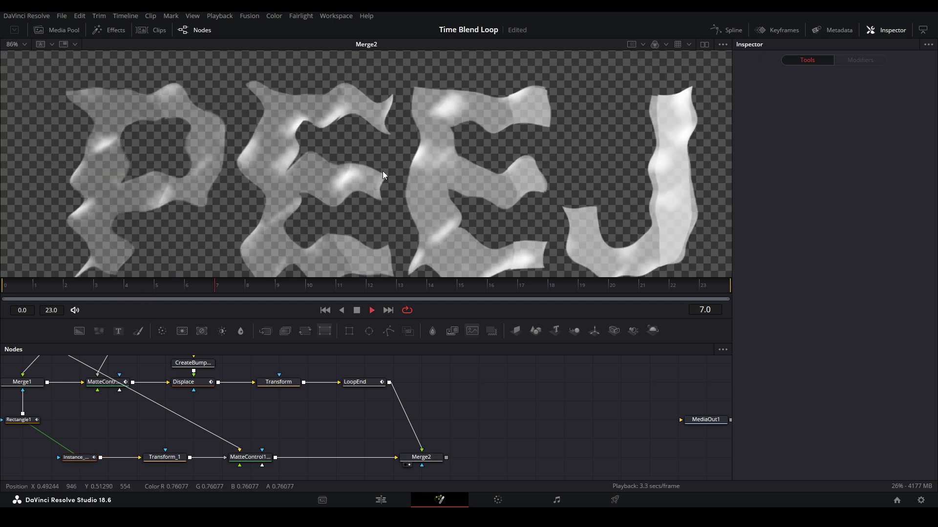
scroll(416, 184, down, 2)
key(space)
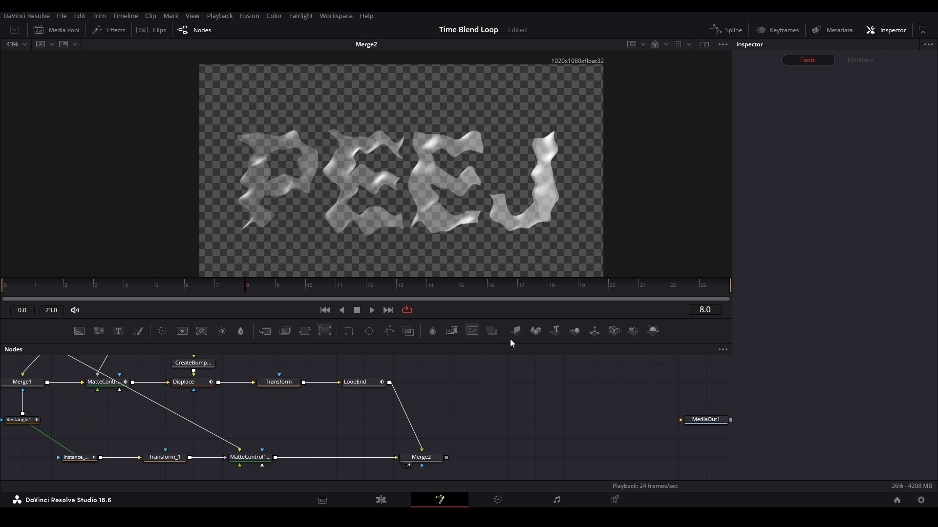
Step: Fit the image in the viewer, connect Merge2 to MediaOut1, and play the final output
key(ctrl+f)
drag(447, 458, 638, 462)
key(2)
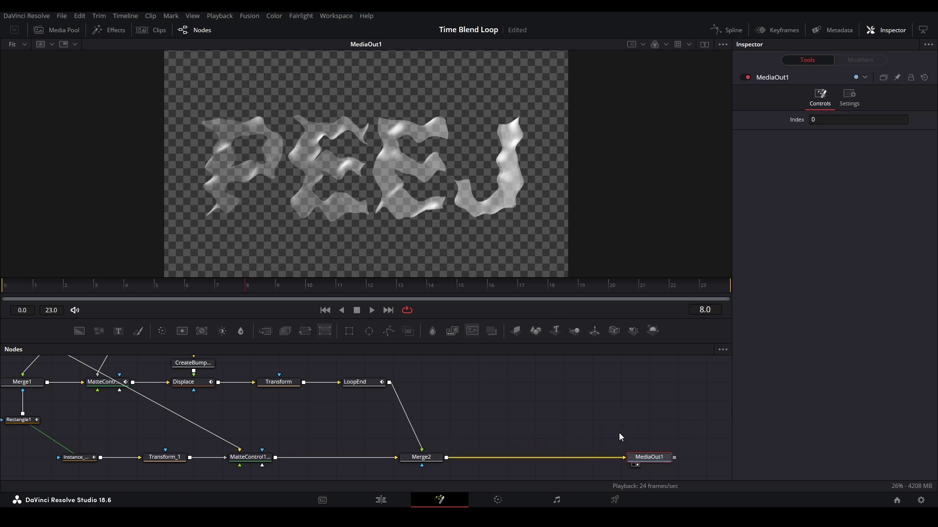
click(618, 433)
key(space)
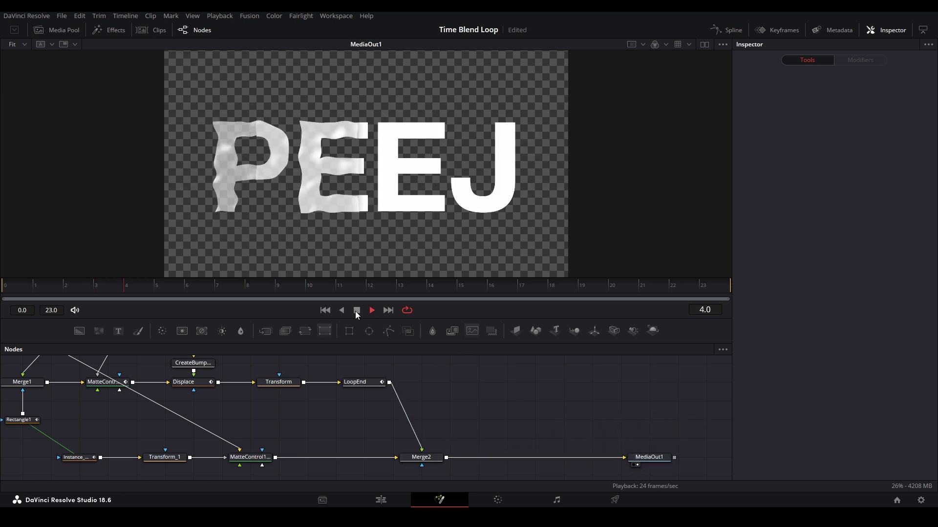
Step: Switch to the Edit page and play the timeline from the middle Fusion Composition clip at 01:00:04:00
key(shift+4)
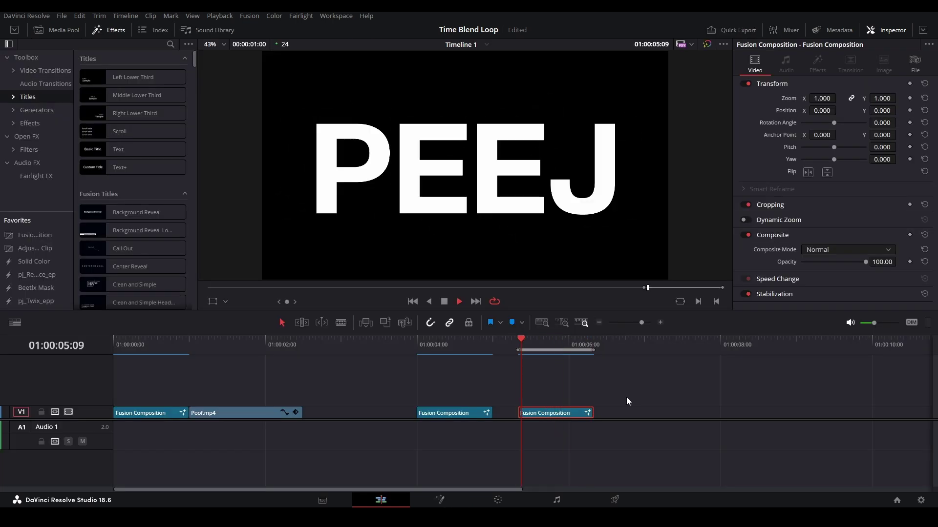
click(420, 347)
key(space)
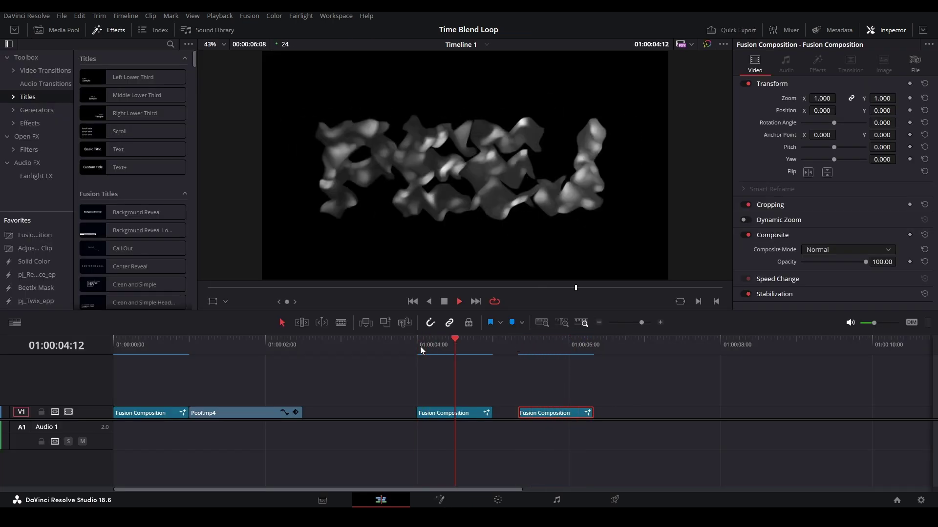
Step: Replay the middle clip from its start, return to the Fusion page, and view Merge1 with Text1 as its foreground
click(420, 347)
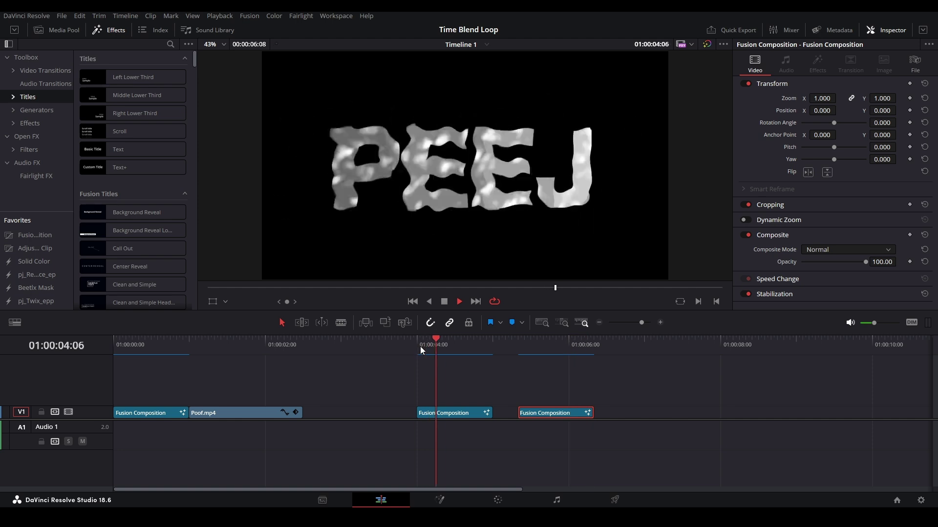
key(shift+5)
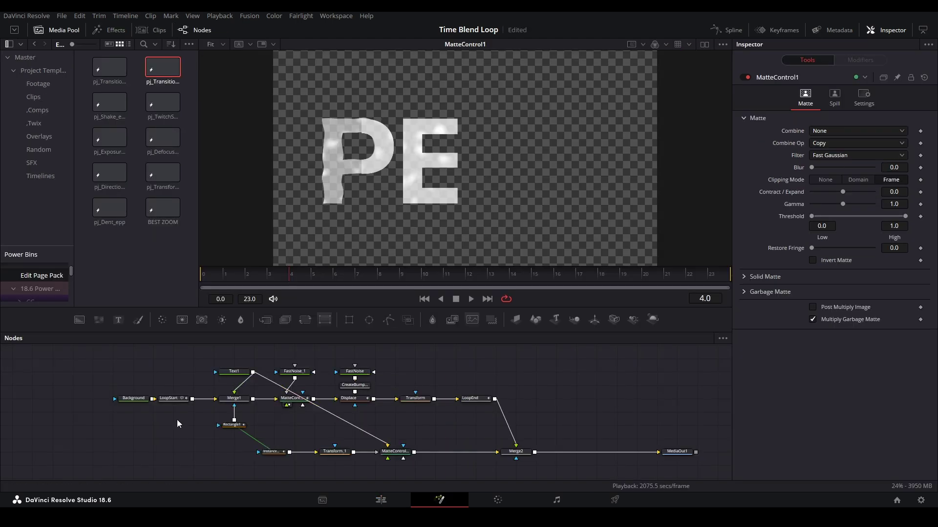
click(240, 373)
key(2)
click(237, 400)
key(1)
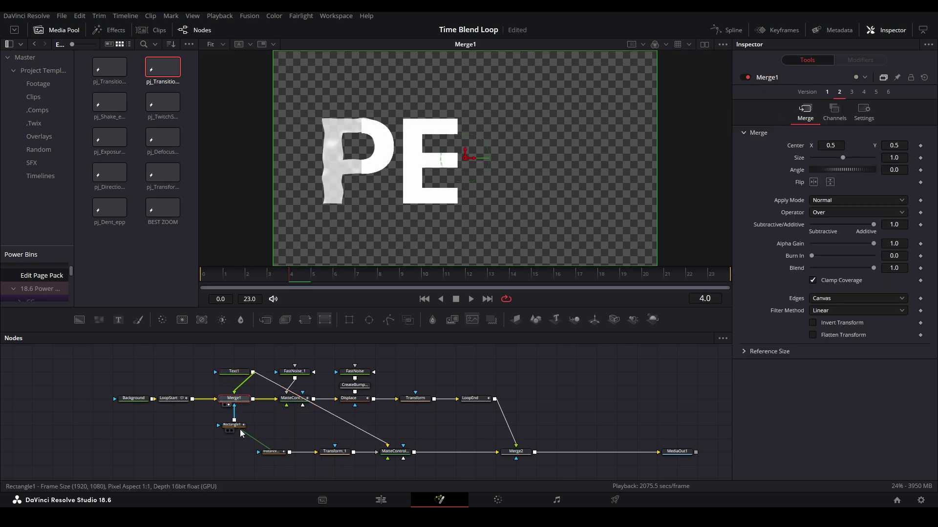
Step: Examine Rectangle1's moving mask over several frames and Merge1's masked text result up close at frame 7
click(232, 425)
key(1)
drag(260, 277, 324, 279)
click(234, 399)
key(1)
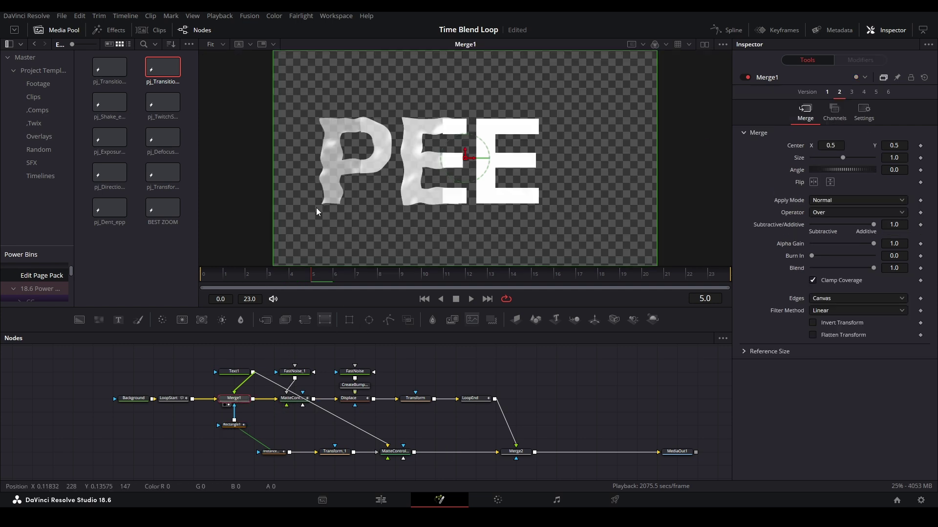
scroll(342, 220, up, 2)
click(349, 274)
scroll(349, 266, up, 2)
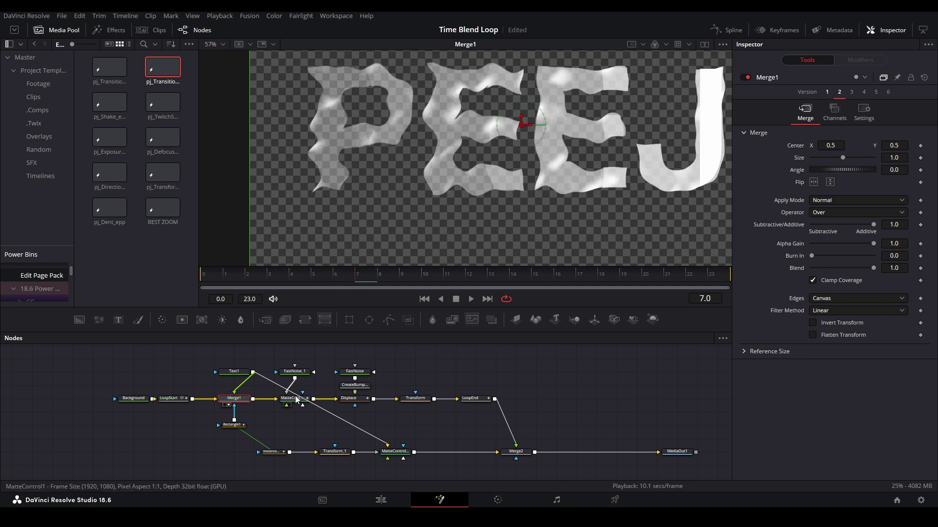
Step: View MatteControl1's result and the FastNoise_1 pattern feeding its matte
click(297, 399)
key(2)
click(299, 372)
key(2)
drag(432, 193, 388, 201)
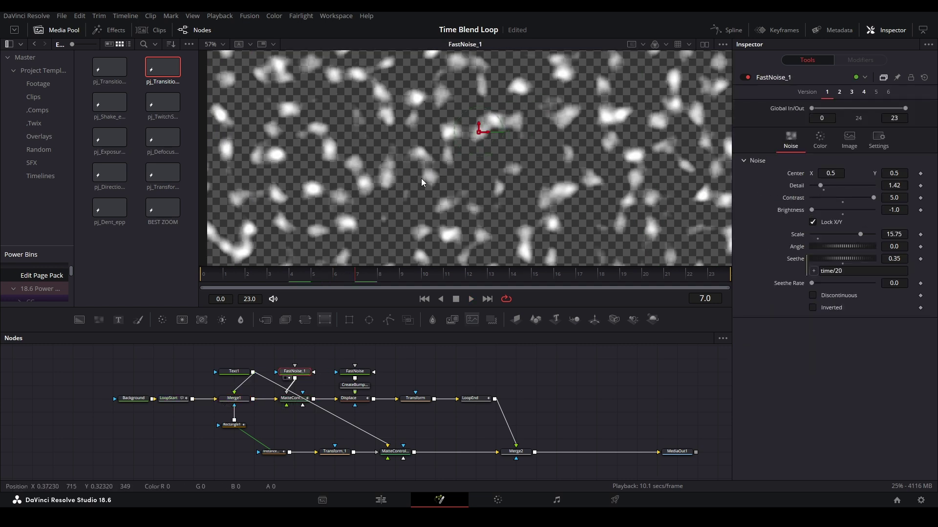
key(ctrl+f)
Step: Review MatteControl1's Blend setting and its matte controls with the full text in view
click(293, 398)
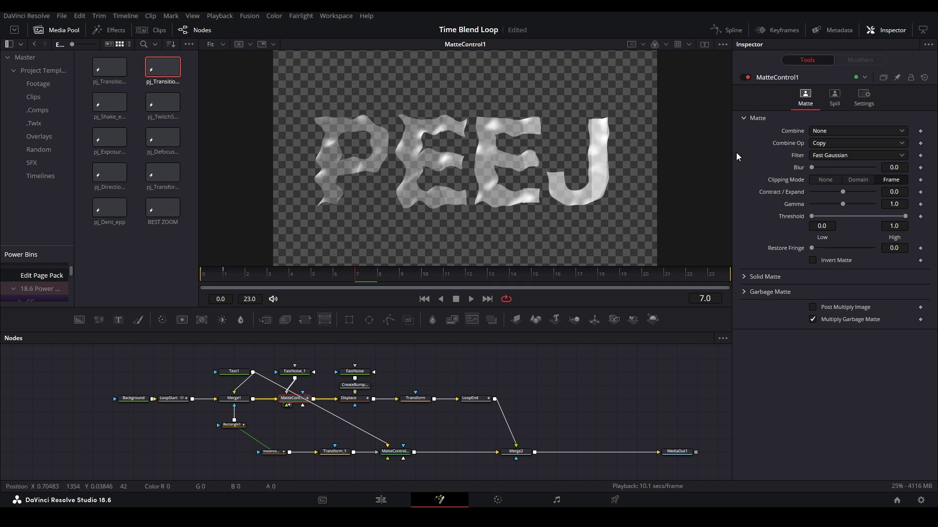
click(863, 101)
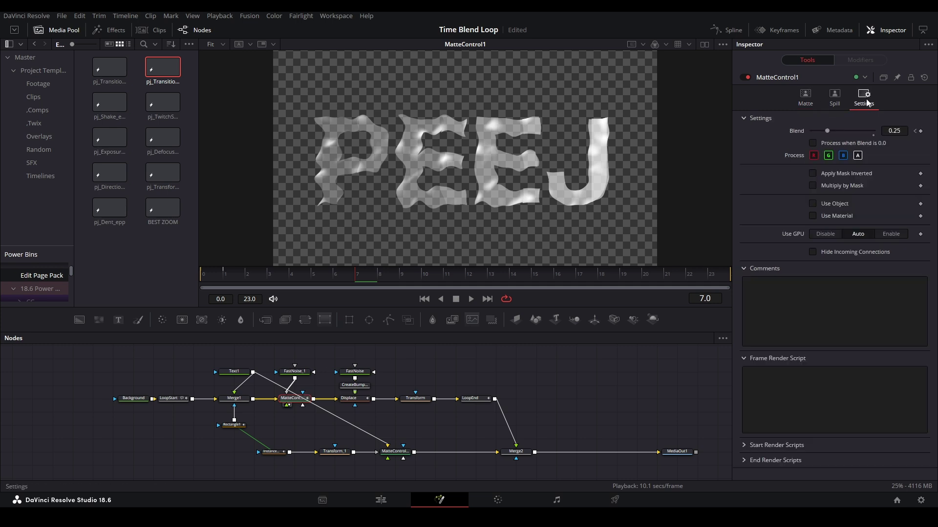
click(811, 98)
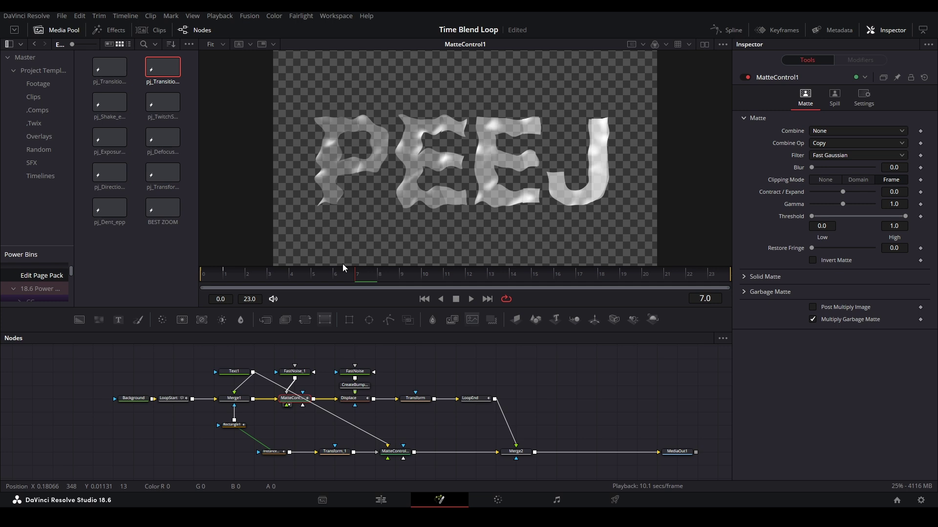
Step: Examine the Displace node's refraction animation at frames 18 and 14, and the Transform node's size setting
click(358, 398)
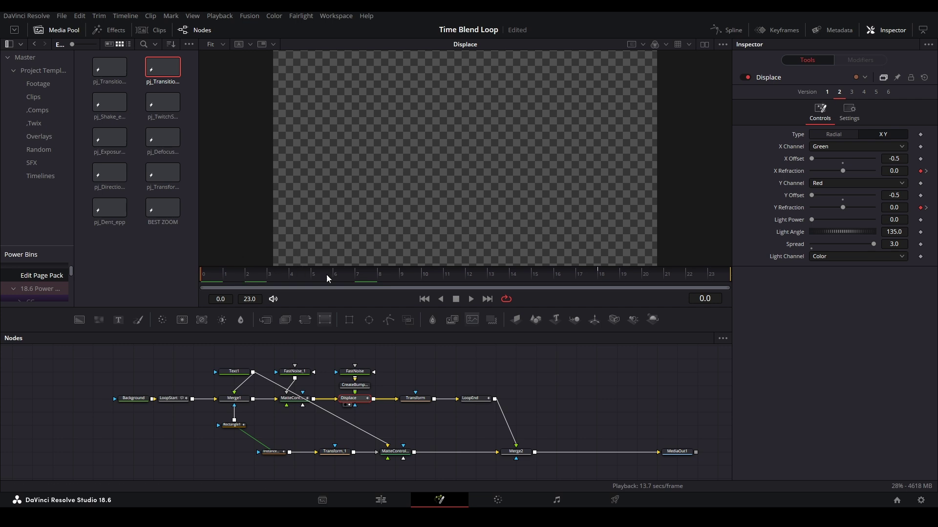
click(608, 276)
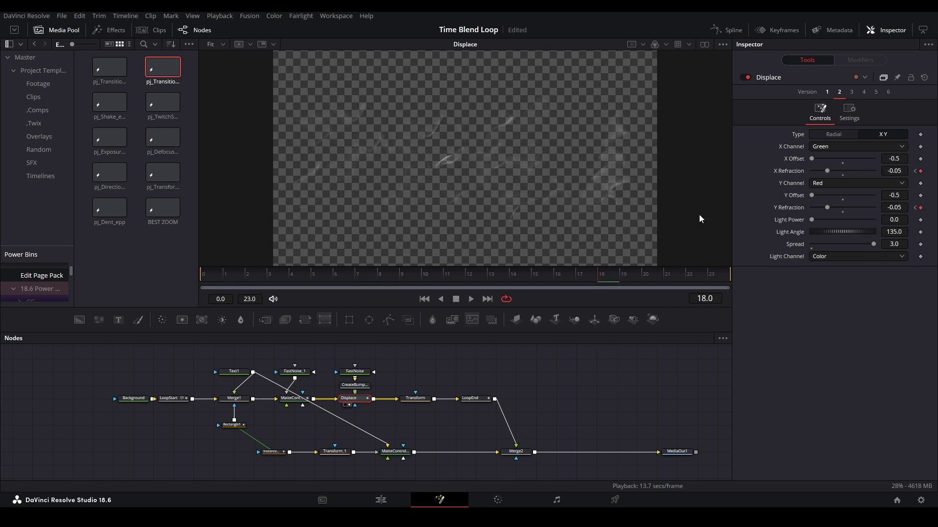
click(515, 272)
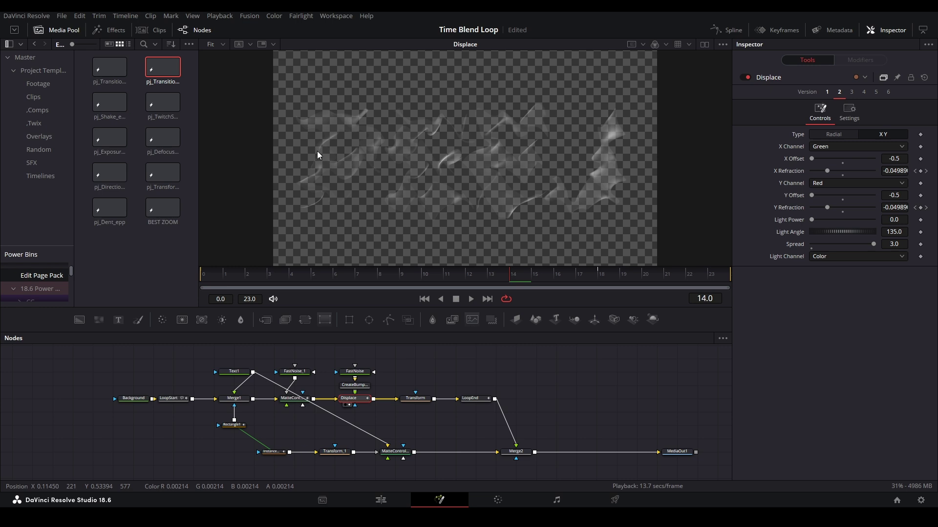
click(413, 399)
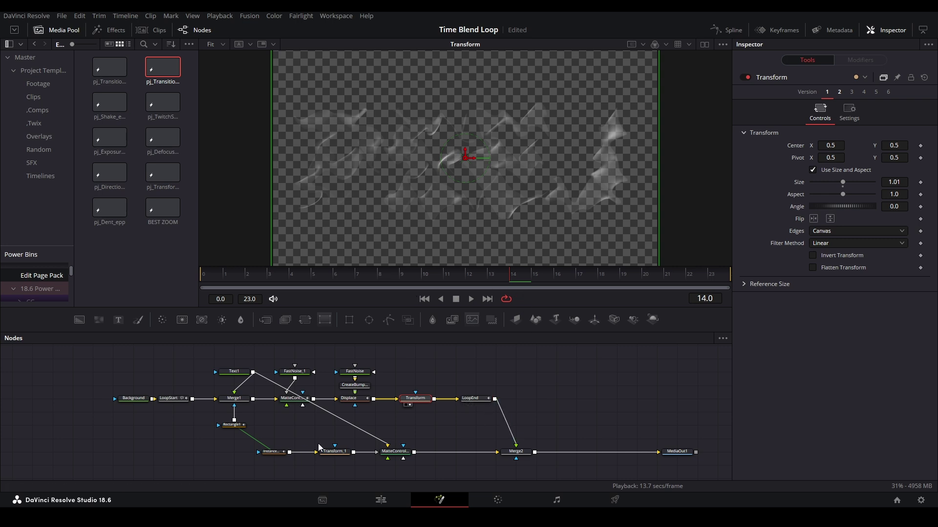
Step: Review the solid-text branch through Instance_Rectangle1, Transform_1, Text1 and MatteControl1_1, scrubbing through the masked result
click(272, 452)
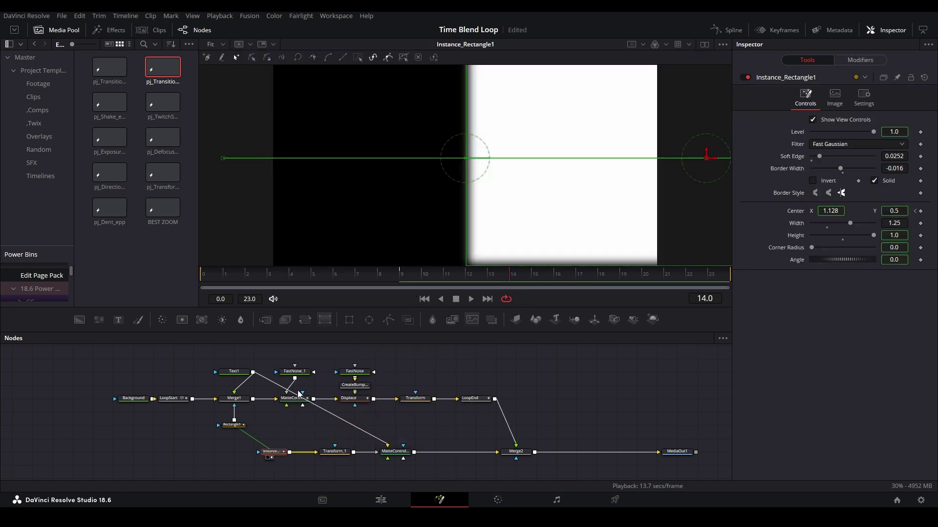
click(335, 452)
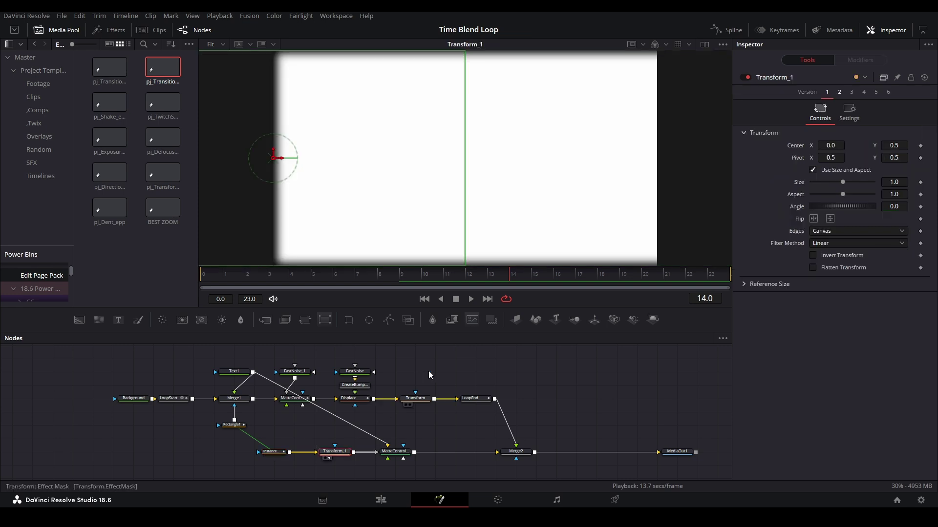
click(234, 371)
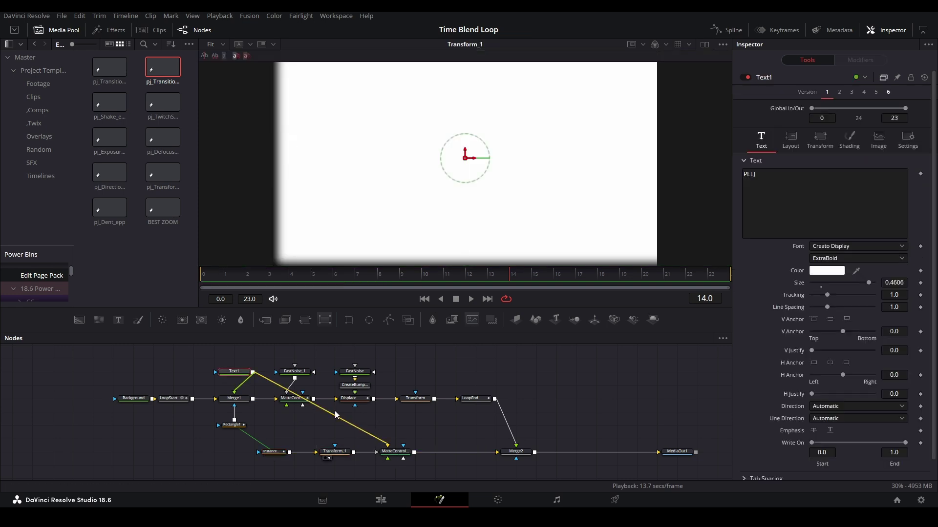
click(396, 452)
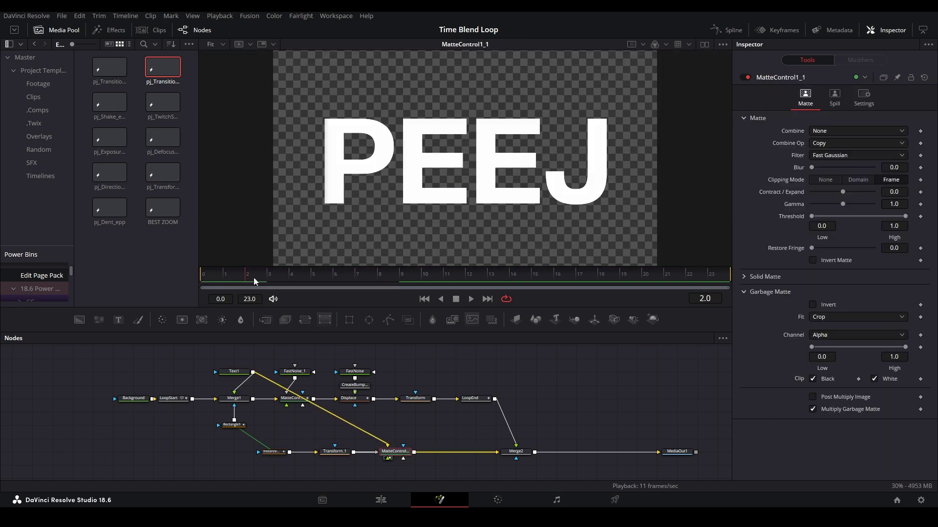
click(490, 268)
Step: View Merge2 and play the combined effect from the first frame
key(Home)
click(513, 452)
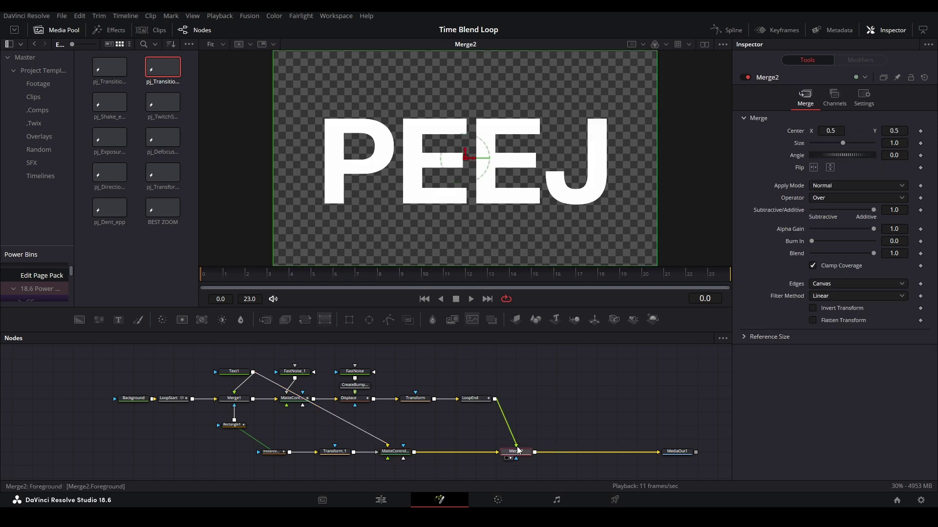
key(space)
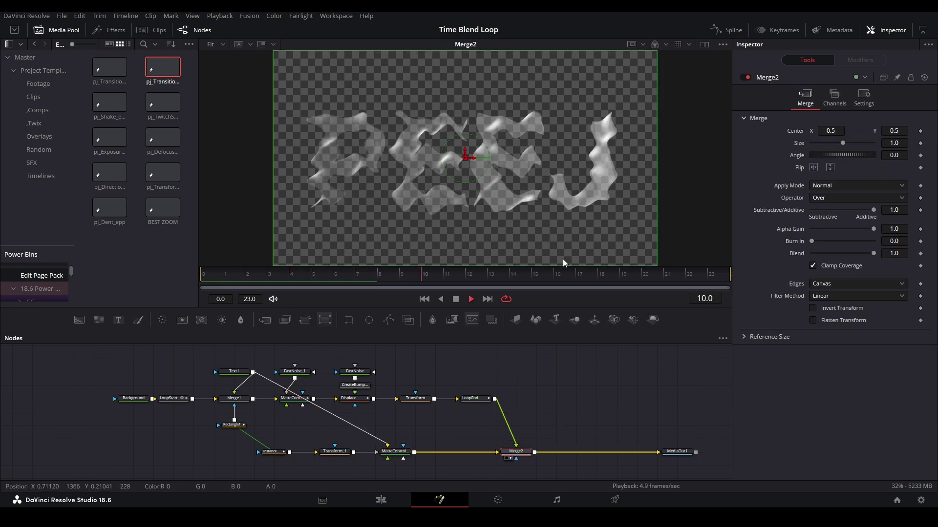